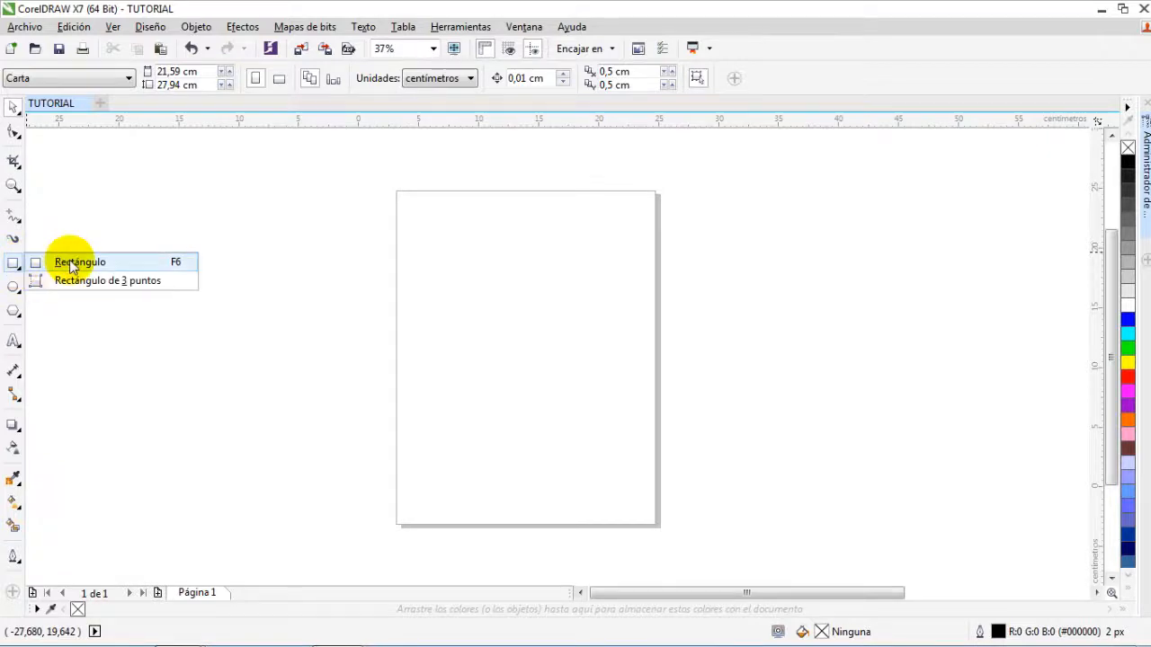
Step: Draw a rectangle on the page, an 11.7 cm square, a rectangle about 24.3 × 16.7 cm, and a square about 16.2 cm wide
left_click(13, 263)
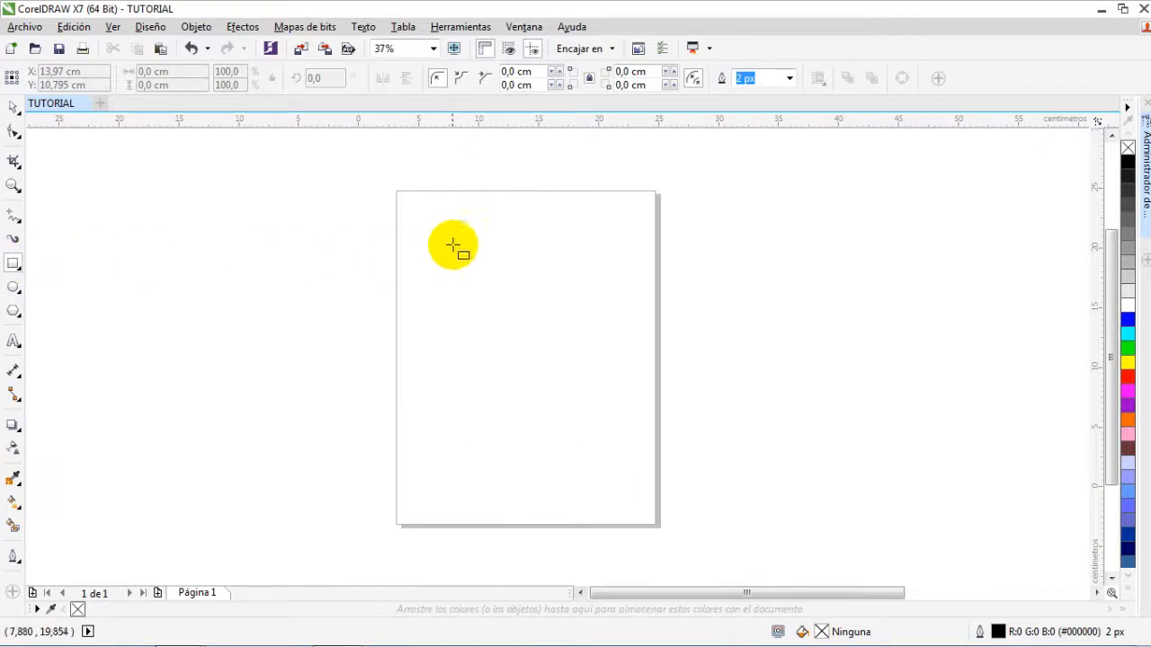
left_click_drag(430, 228, 700, 412)
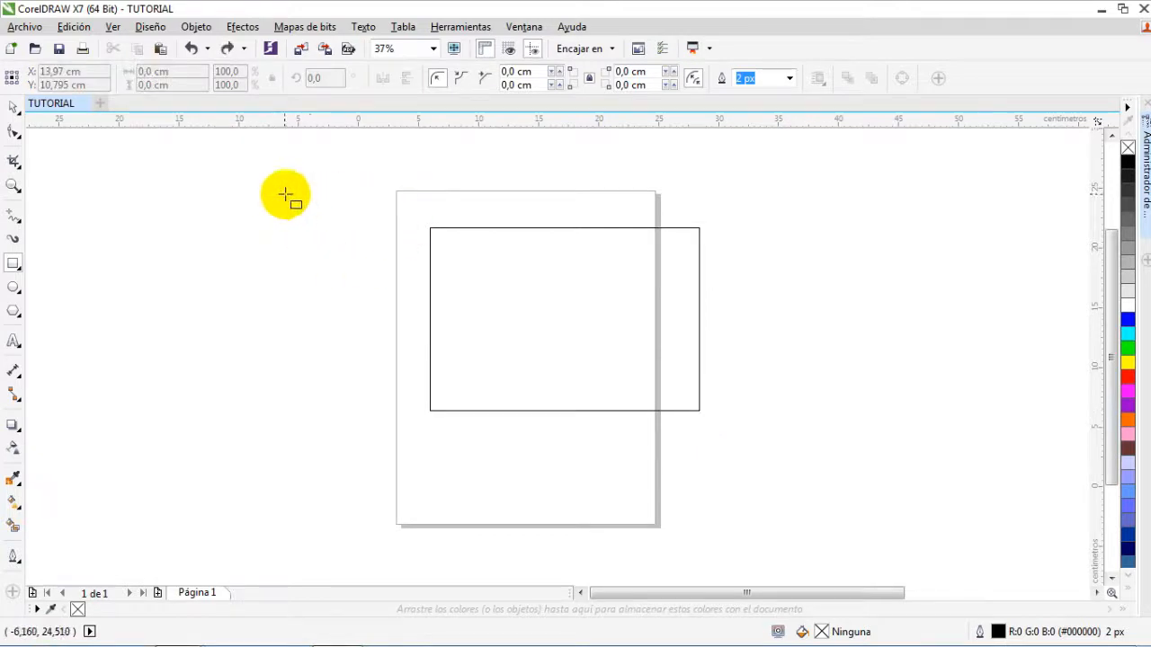
left_click_drag(236, 179, 376, 319)
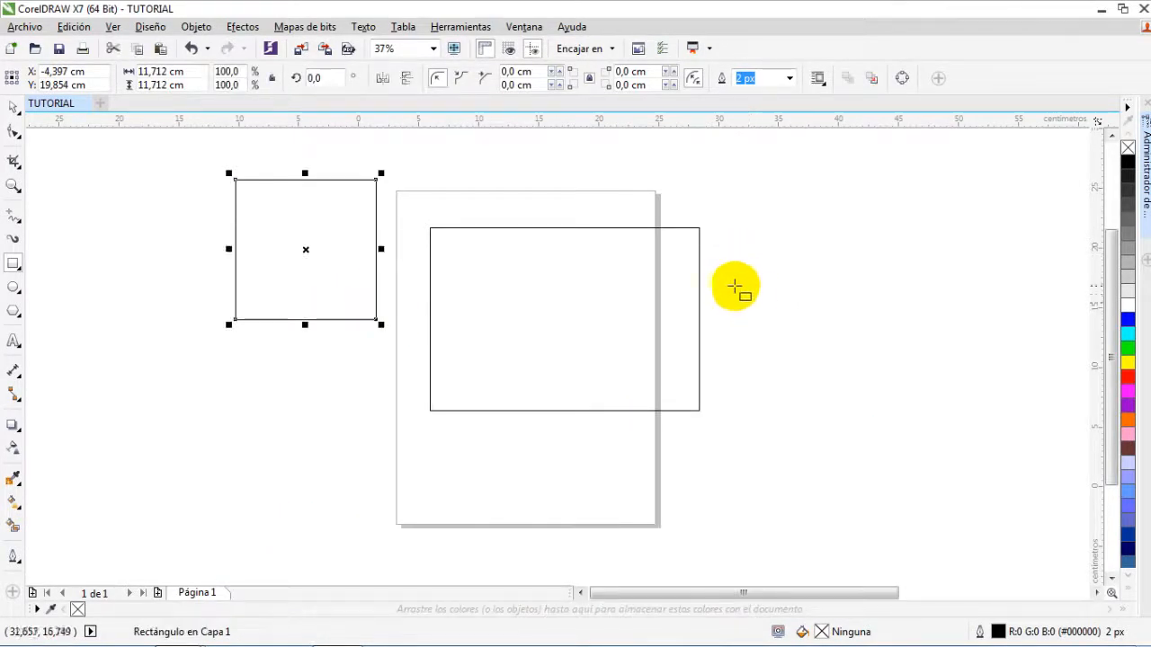
left_click_drag(744, 299, 890, 198)
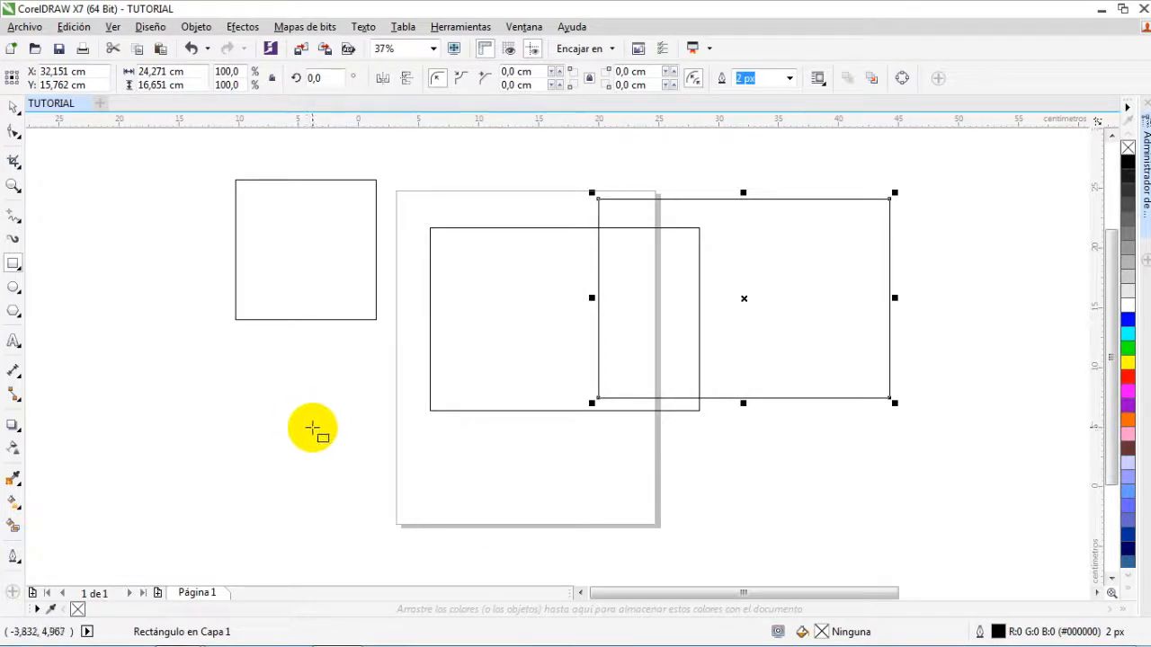
left_click_drag(310, 432, 408, 390)
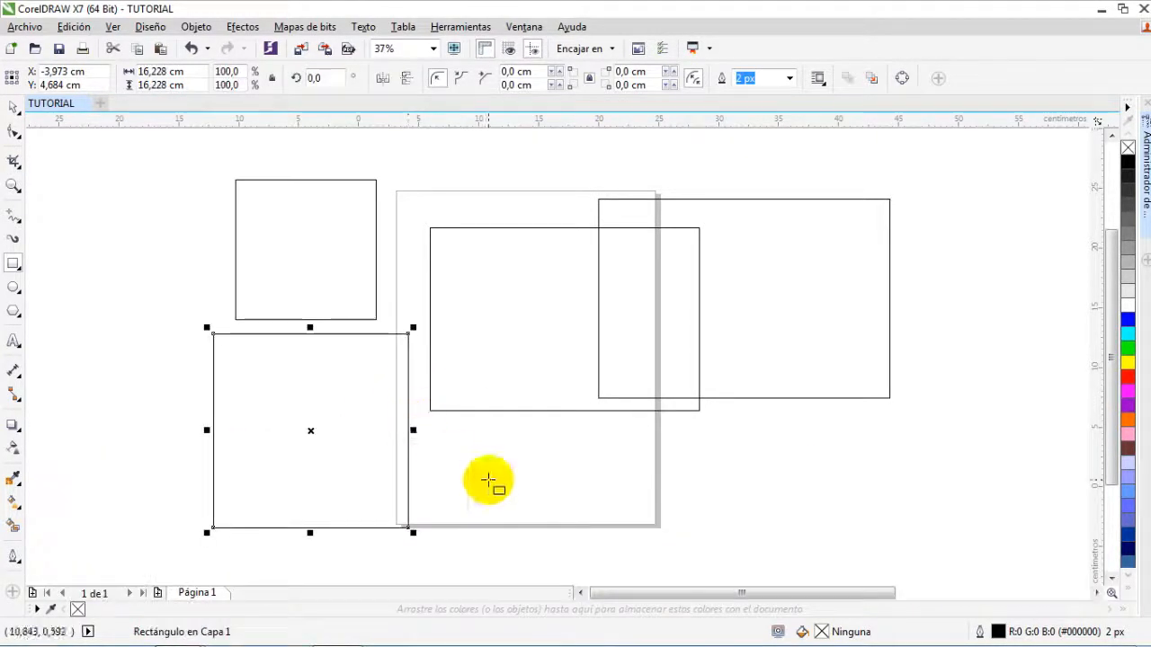
Step: Draw two ellipses about 22.2 × 20.7 cm and 20.3 × 20.2 cm, and two circles about 18.7 cm and 19.3 cm wide
left_click(72, 285)
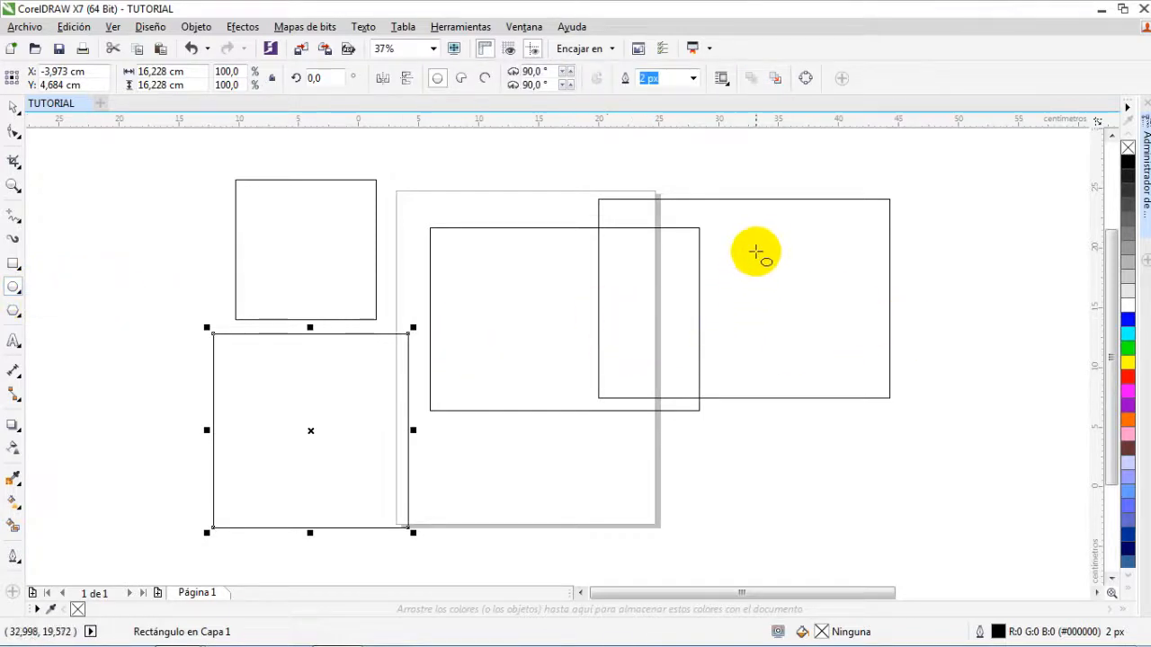
left_click_drag(733, 224, 999, 471)
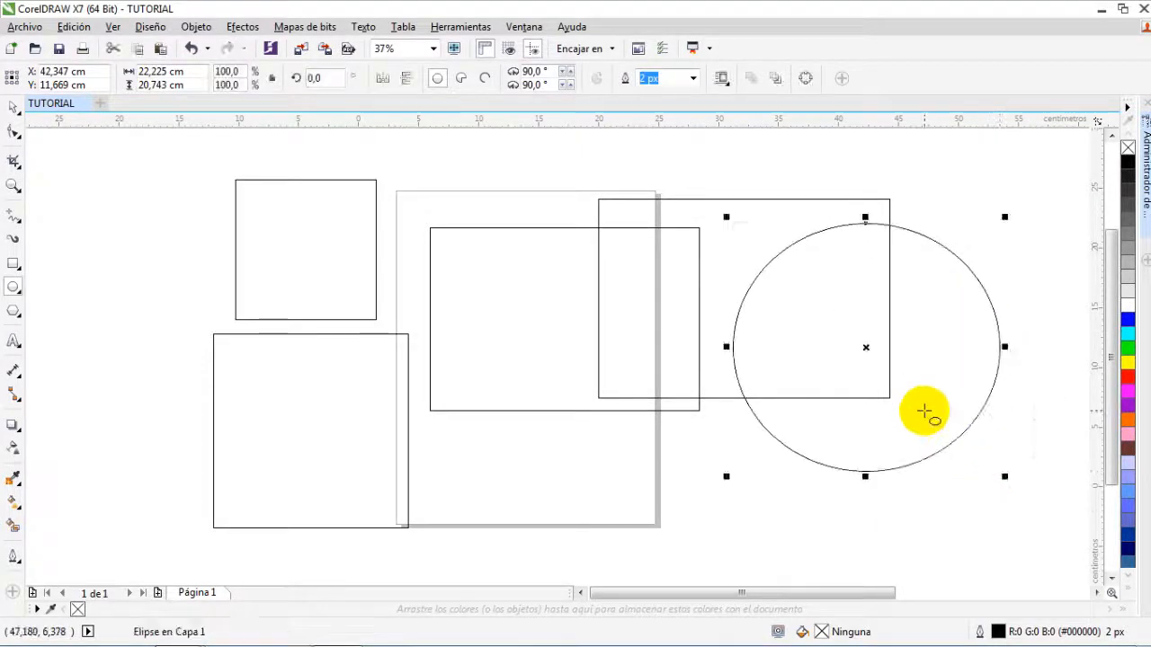
mouse_move(474, 256)
left_mouse_down()
mouse_move(657, 427)
mouse_move(617, 401)
mouse_move(693, 481)
left_mouse_up()
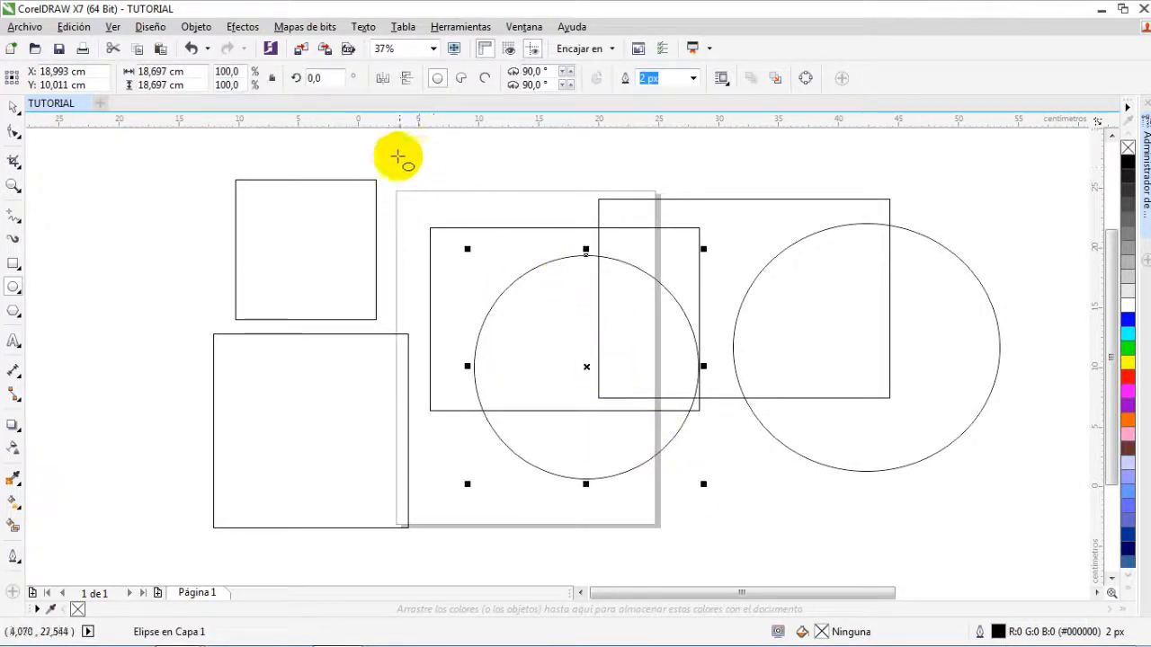
mouse_move(301, 249)
left_mouse_down()
mouse_move(321, 277)
mouse_move(391, 288)
mouse_move(383, 247)
mouse_move(368, 303)
mouse_move(423, 375)
left_mouse_up()
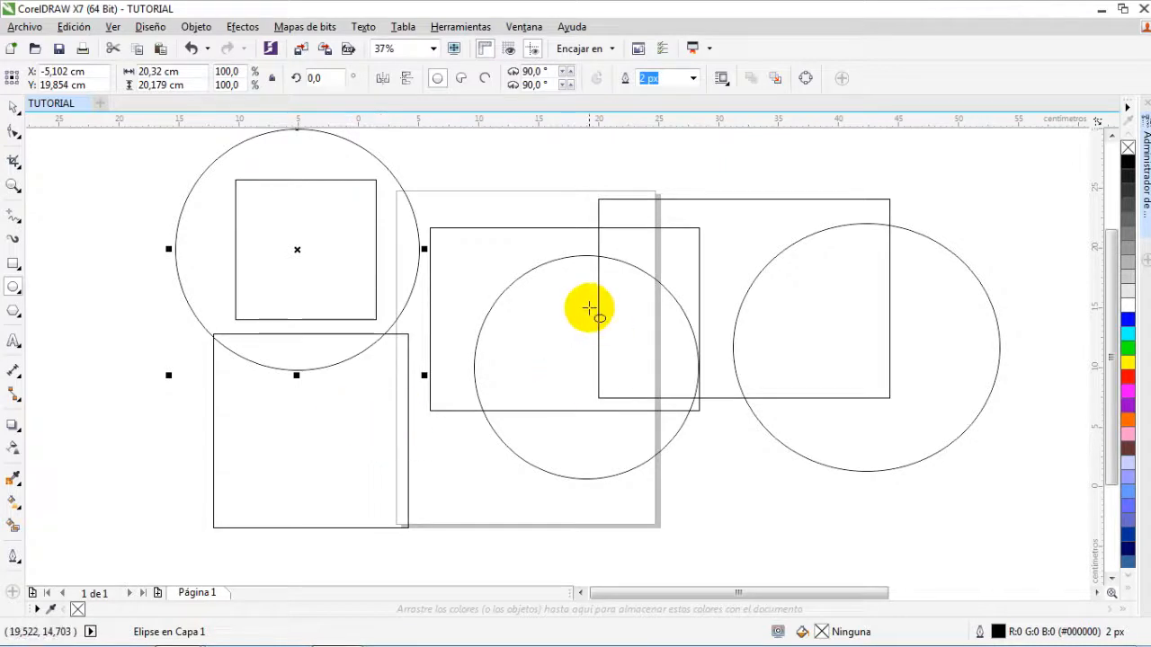
left_click_drag(470, 284, 548, 398)
Step: Draw a three-sided polygon beside and overlapping the upper-left ellipse
left_click(24, 311)
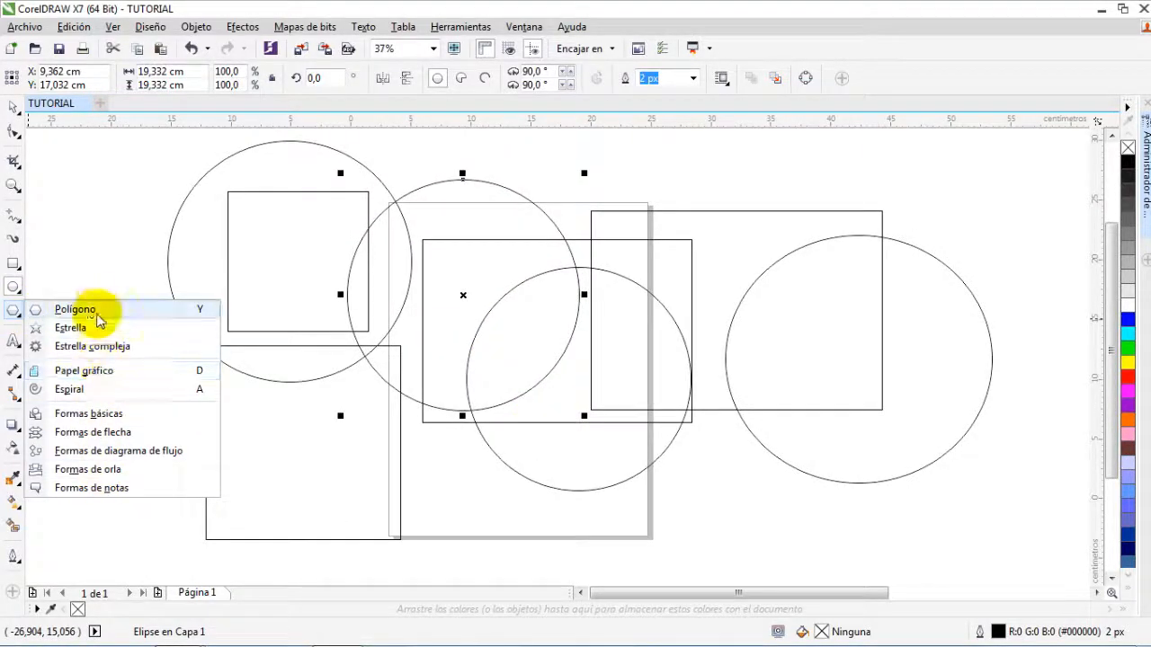
left_click(77, 310)
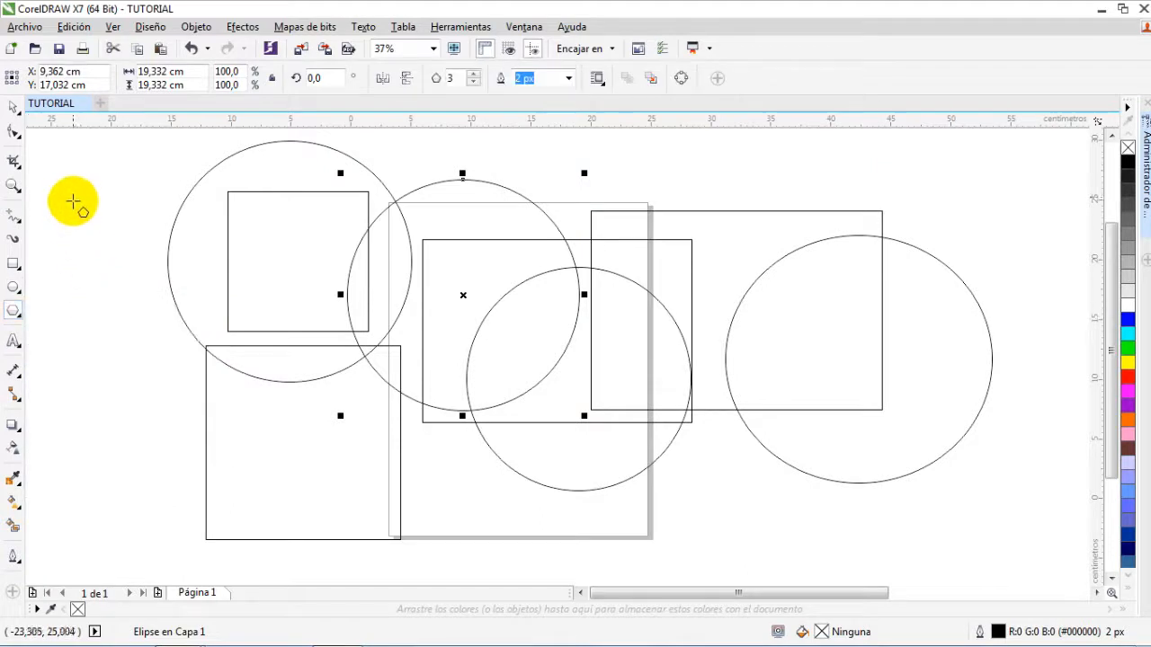
left_click_drag(81, 216, 189, 429)
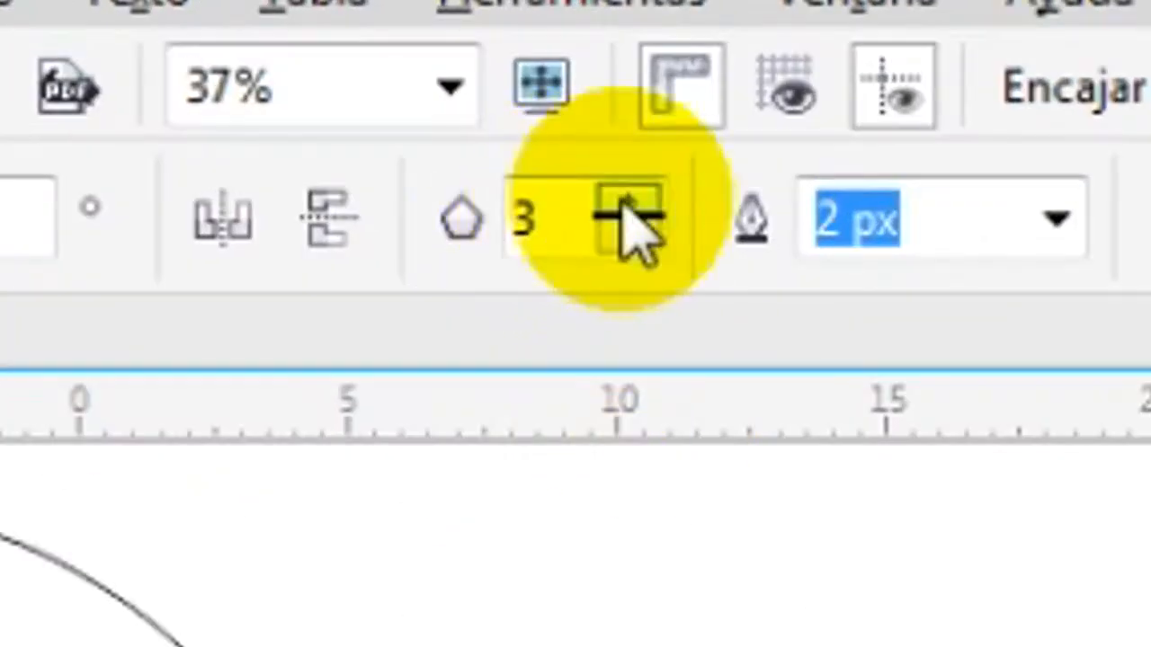
Step: Set the polygon's number of sides to 9 and move it above the large ellipse on the far right
left_click(628, 207)
left_click(627, 207)
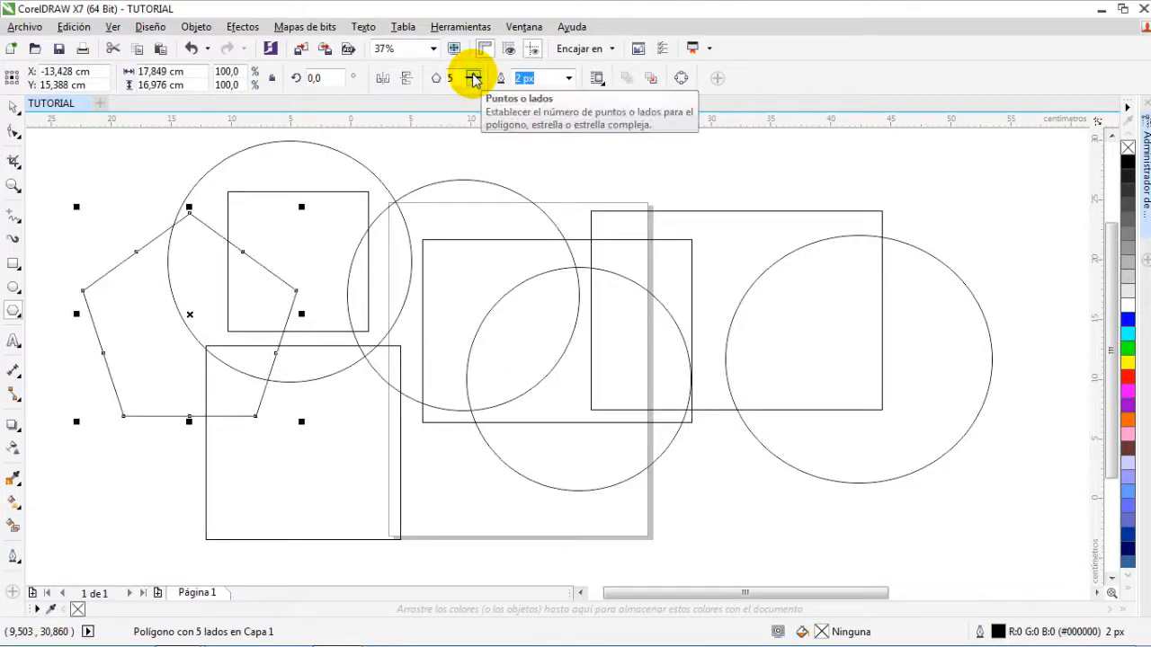
left_click(474, 76)
left_click(474, 77)
left_click(474, 76)
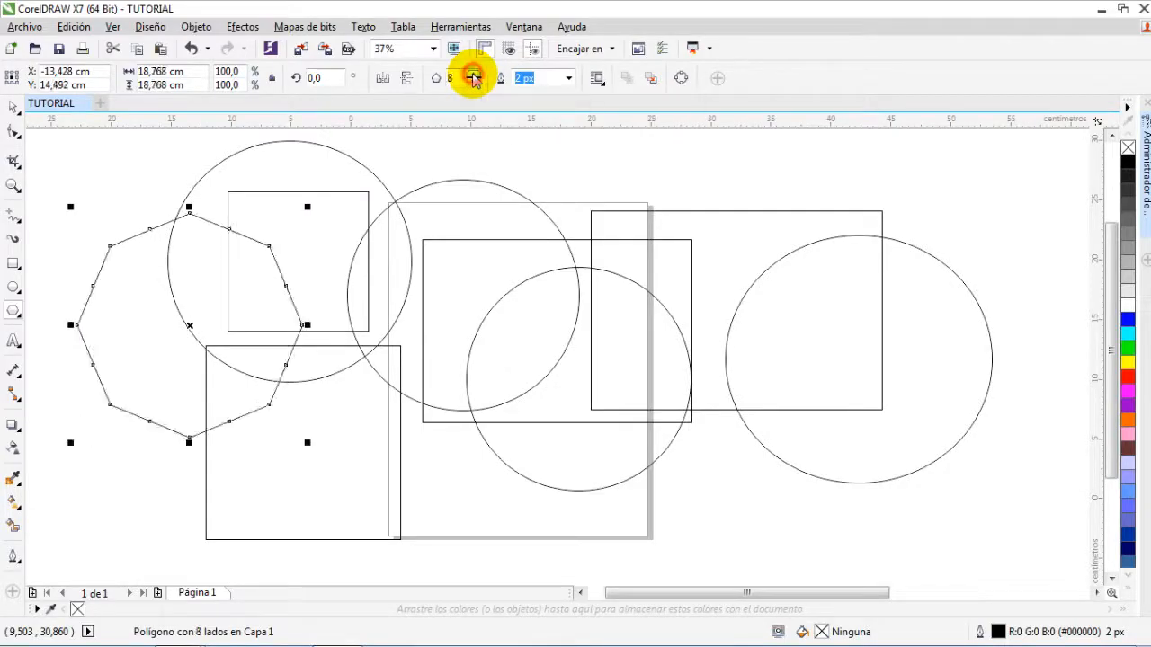
left_click(473, 76)
left_click_drag(186, 323, 796, 254)
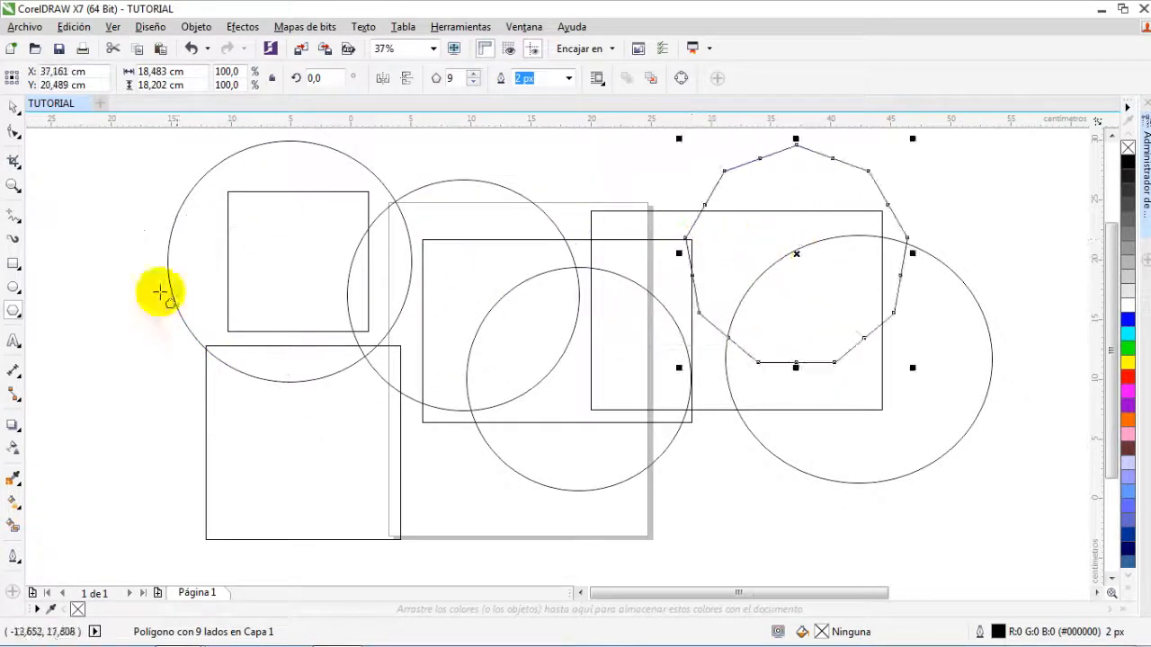
Step: Draw a five-pointed star about 17.4 × 16.5 cm over the lower-left square
left_click(14, 309)
left_click(40, 326)
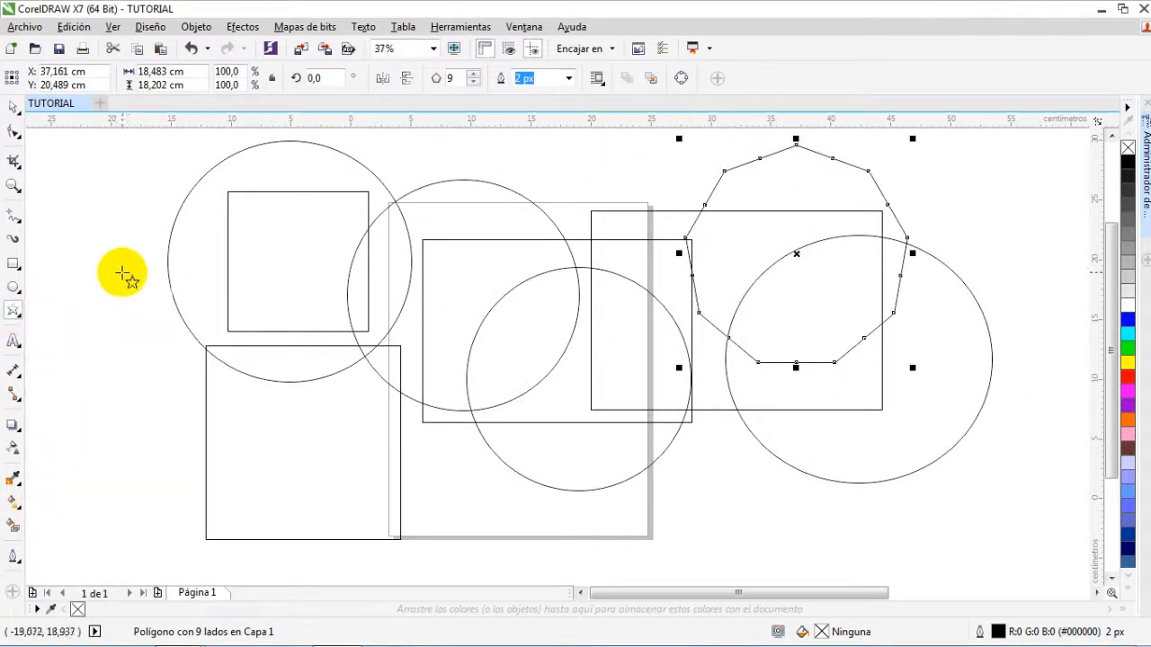
left_click_drag(115, 265, 335, 467)
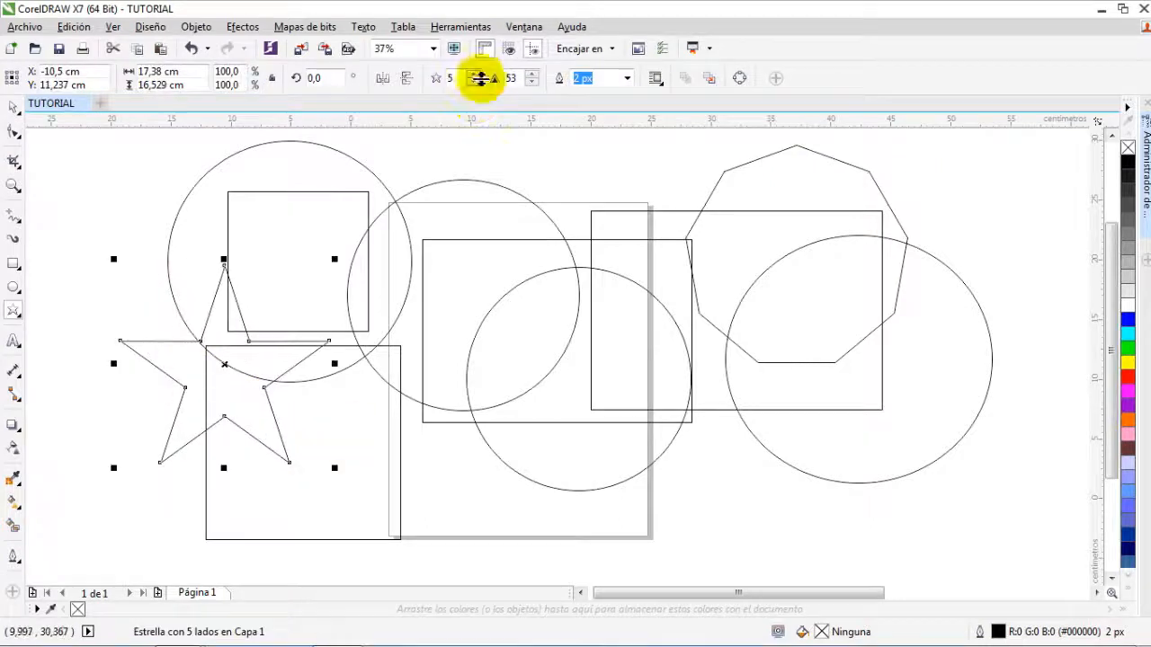
Step: Set the star's number of points to 16
left_click(472, 75)
left_click(472, 75)
left_click(472, 76)
left_click(472, 75)
left_click(472, 75)
left_click(472, 75)
left_click(472, 76)
left_click(472, 74)
left_click(472, 75)
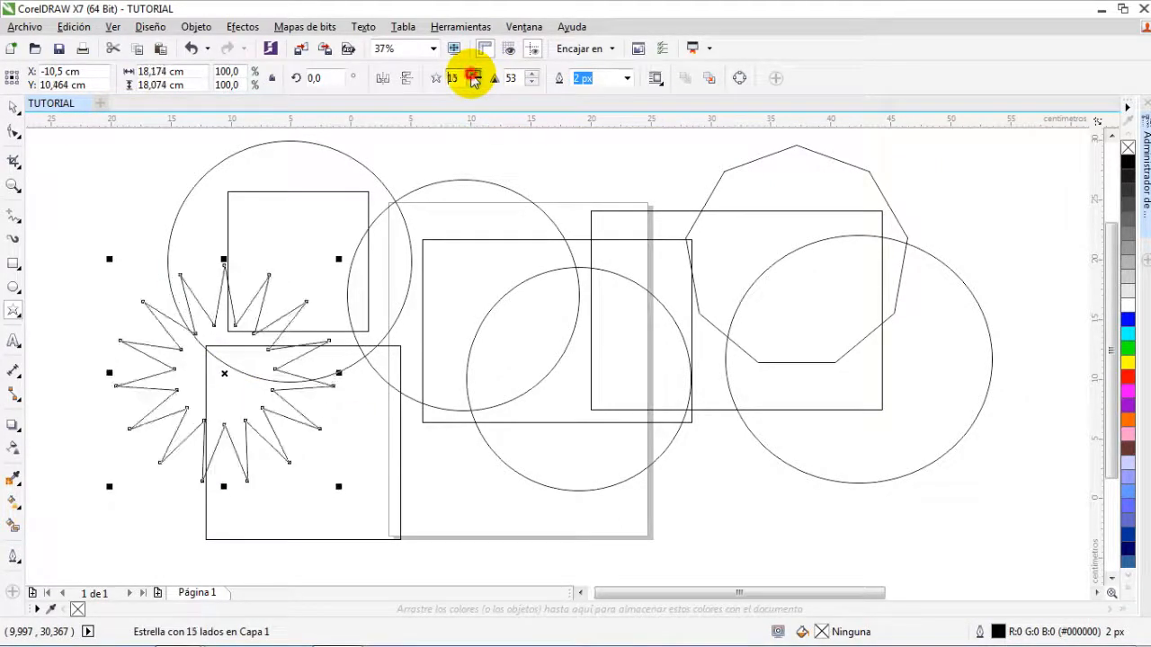
left_click(472, 75)
left_click(472, 74)
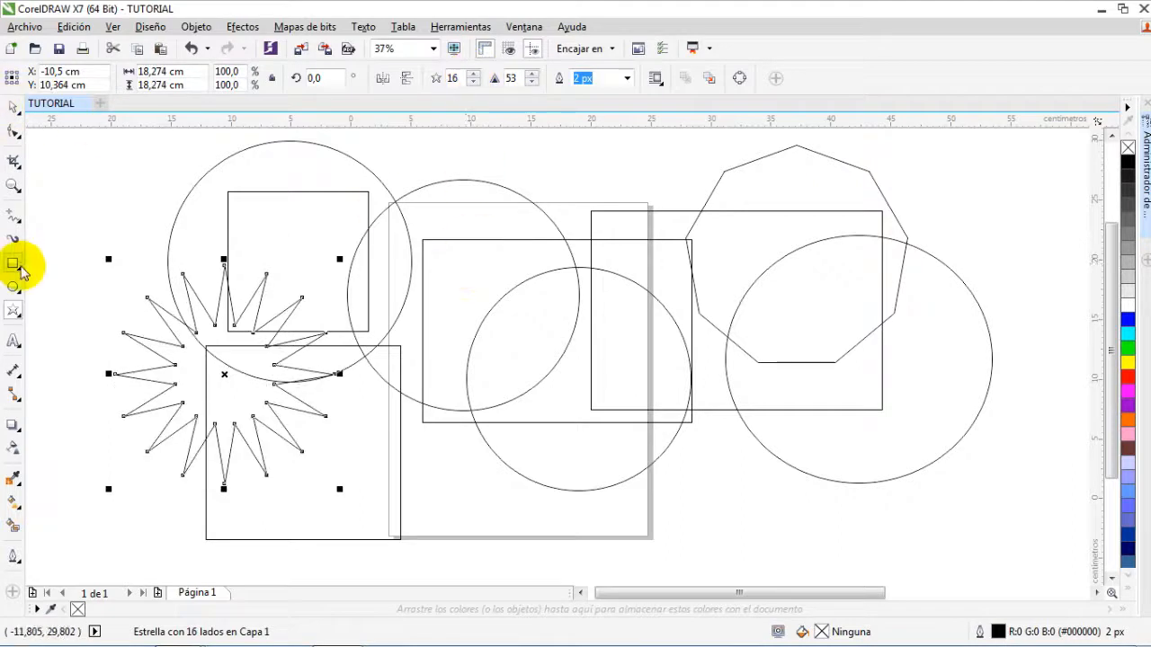
Step: Draw an eight-pointed complex star about 11.1 cm wide inside the upper-left ellipse
left_click(20, 310)
left_click(90, 347)
left_click_drag(167, 171, 304, 284)
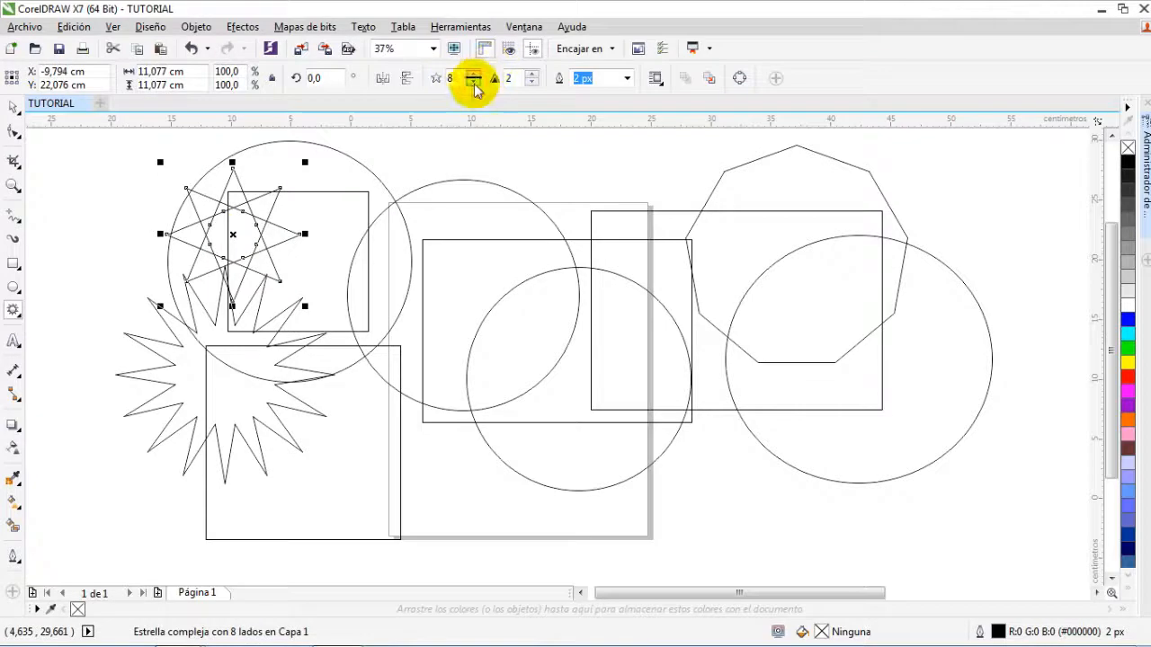
Step: Vary the complex star's number of points and settle on 6
left_click(475, 83)
left_click(474, 84)
left_click(475, 84)
left_click(476, 75)
left_click(476, 76)
left_click(476, 75)
left_click(475, 75)
left_click(475, 76)
left_click(476, 75)
left_click(475, 84)
left_click(475, 85)
left_click(475, 84)
left_click(476, 85)
left_click(476, 84)
Step: Delete all the practice shapes so the page is empty
left_click(12, 107)
left_click(81, 162)
left_click(594, 348)
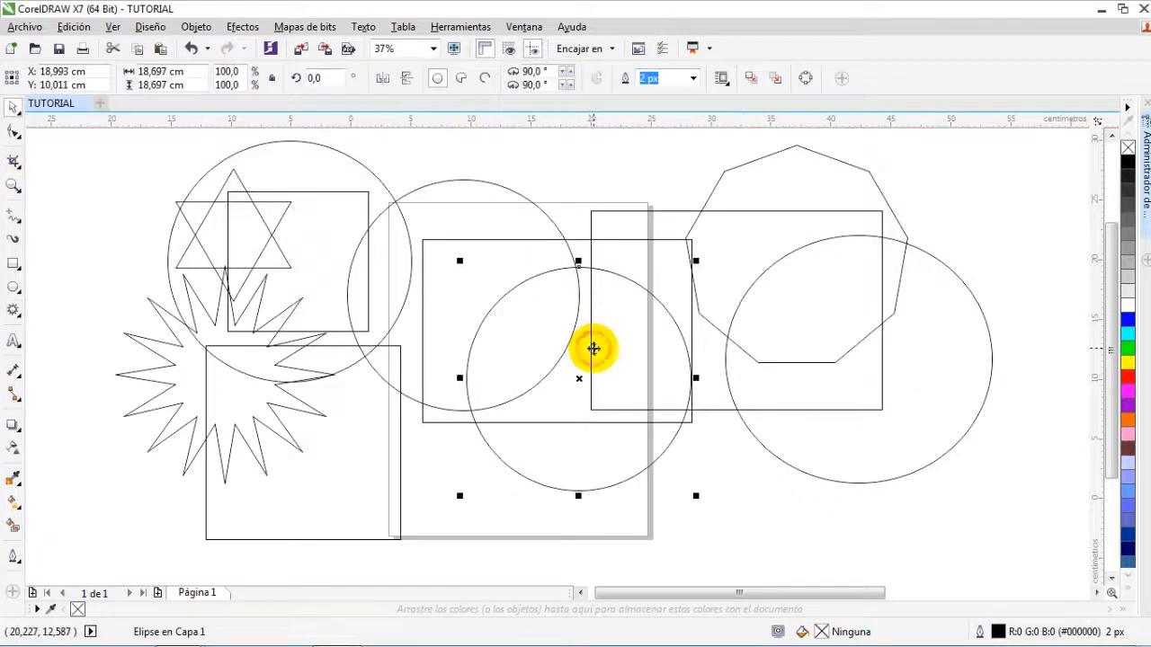
key("Delete")
left_click(773, 314)
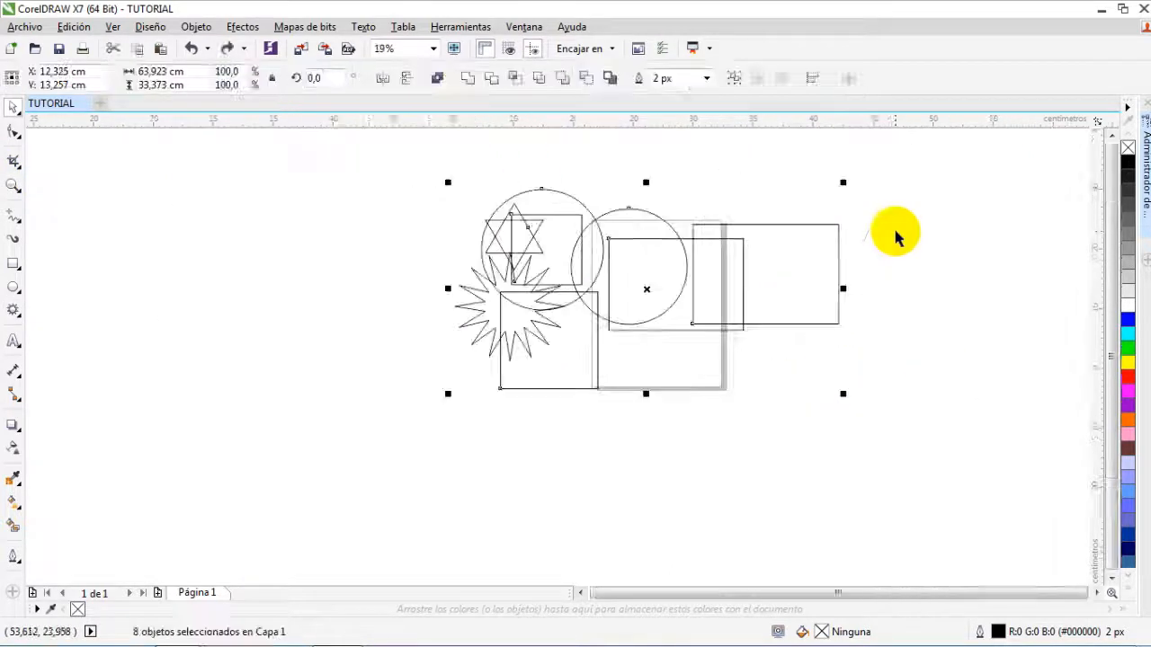
left_click_drag(950, 155, 305, 465)
key("Delete")
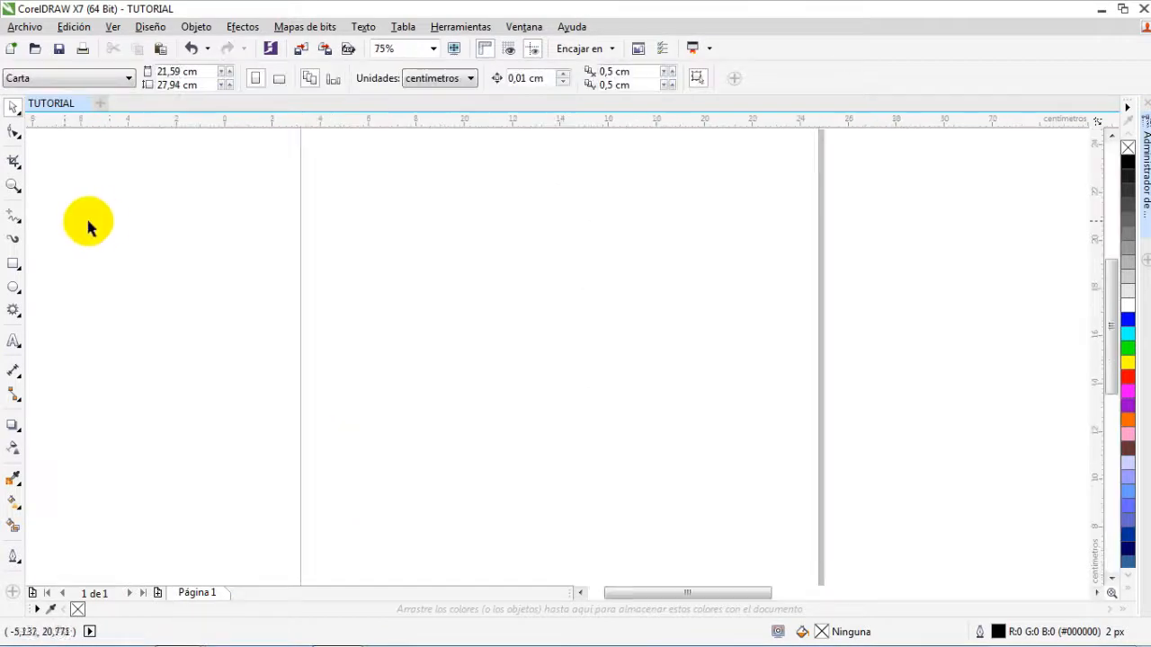
Step: Draw two overlapping rectangles, a smaller upper-left one about 7.6 × 7.1 cm and a larger lower-right one about 11.8 × 9 cm
left_click(12, 262)
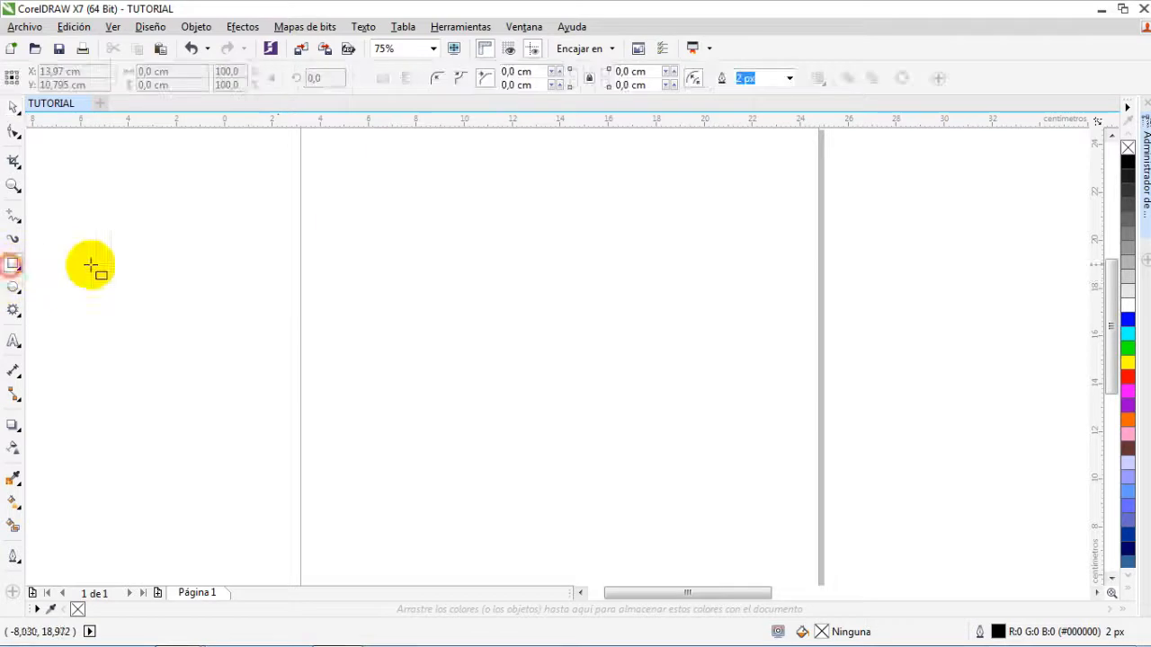
left_click_drag(353, 202, 536, 368)
left_click_drag(720, 467, 437, 253)
Step: Weld the two overlapping rectangles into a single curve and move it slightly upward
left_click_drag(244, 146, 831, 540)
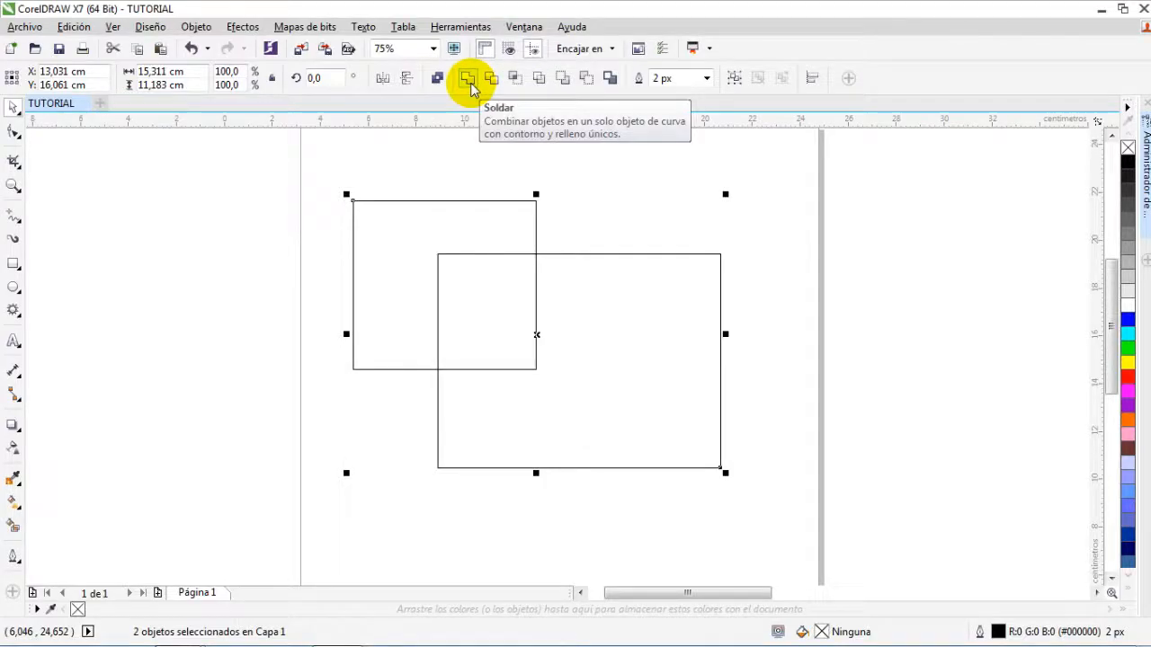
left_click(468, 80)
left_click(788, 215)
mouse_move(539, 319)
left_mouse_down()
mouse_move(276, 353)
mouse_move(390, 297)
mouse_move(645, 352)
mouse_move(547, 299)
left_mouse_up()
mouse_move(616, 282)
left_mouse_down()
mouse_move(634, 304)
mouse_move(567, 318)
mouse_move(618, 296)
left_mouse_up()
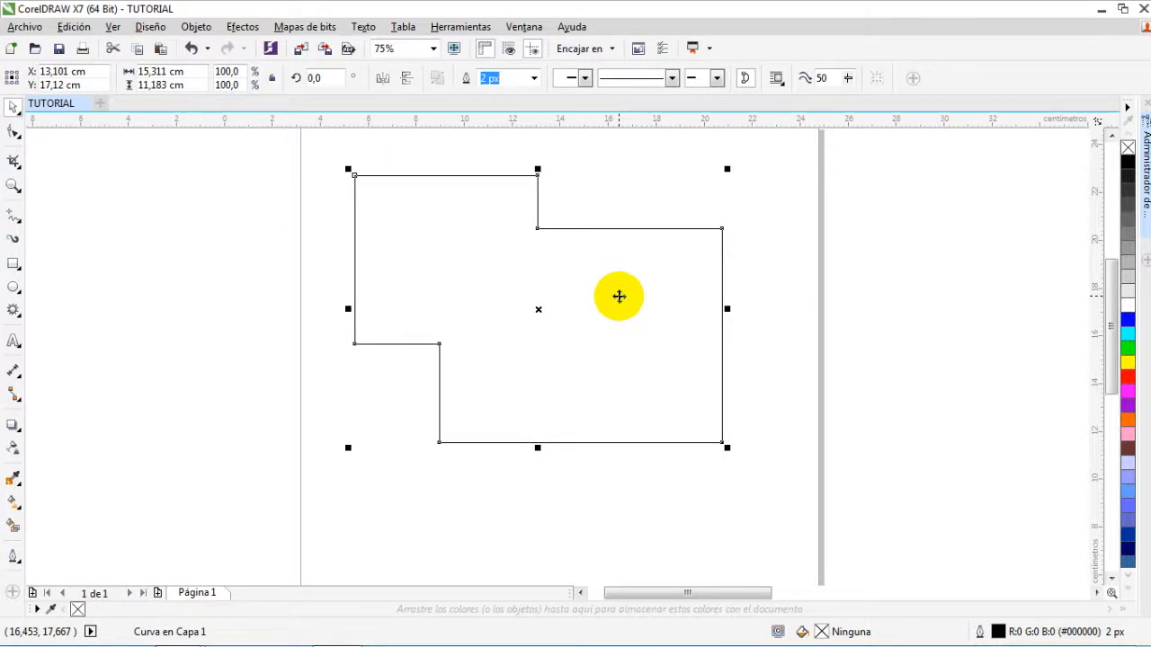
Step: Undo the moves and the weld to restore the two separate rectangles
key("ctrl+z")
key("ctrl+z")
key("ctrl+z")
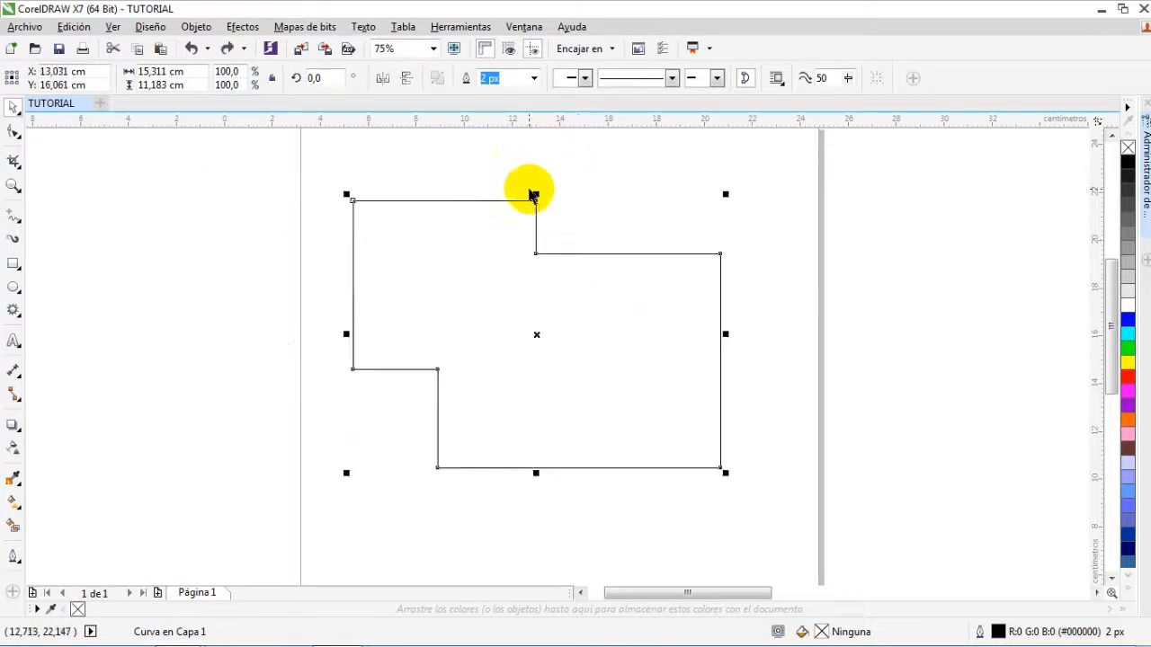
key("ctrl+z")
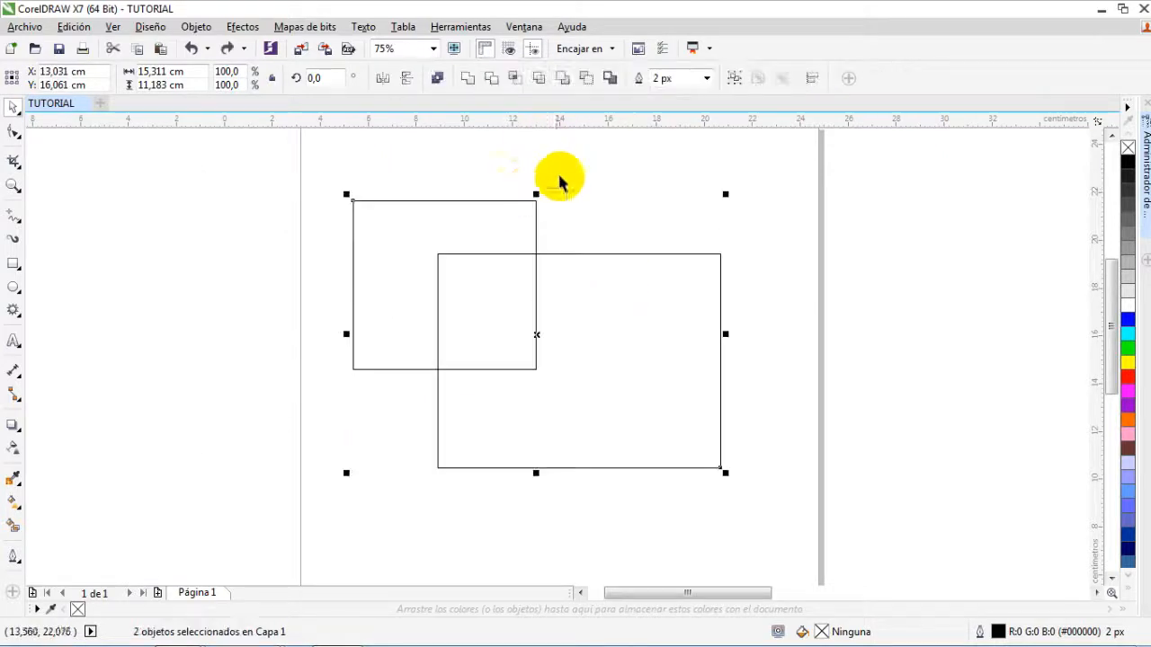
Step: Trim the overlapping rectangles, select each one to check the result, and undo the trim
left_click(495, 82)
left_click(693, 174)
left_click(624, 329)
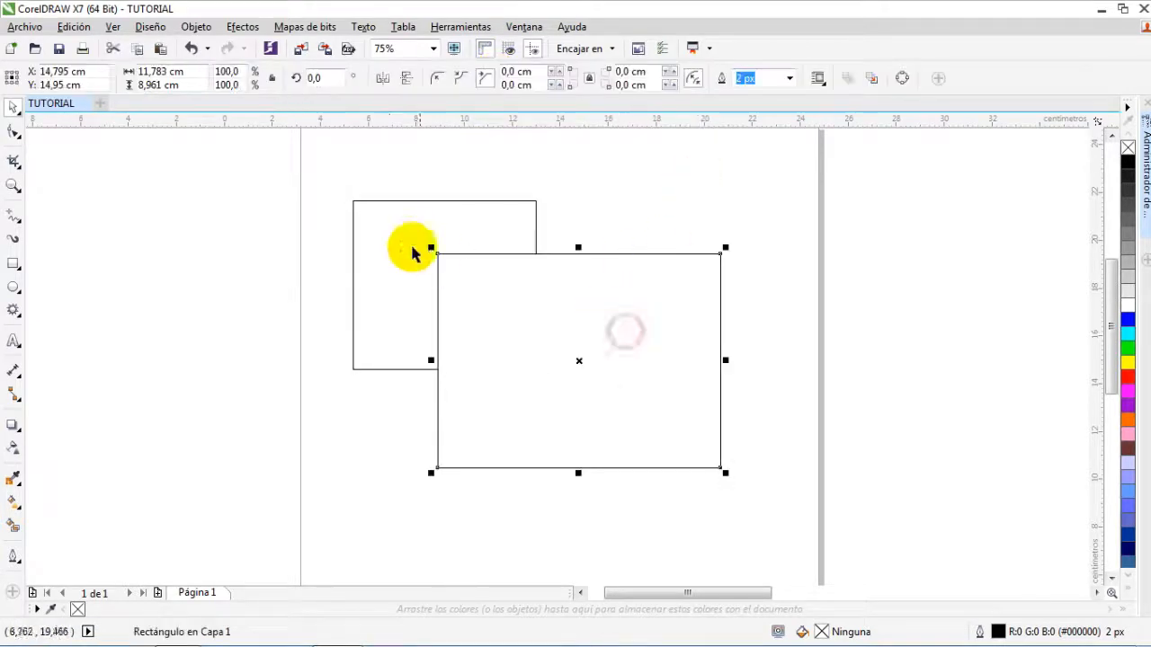
left_click(389, 246)
key("ctrl+z")
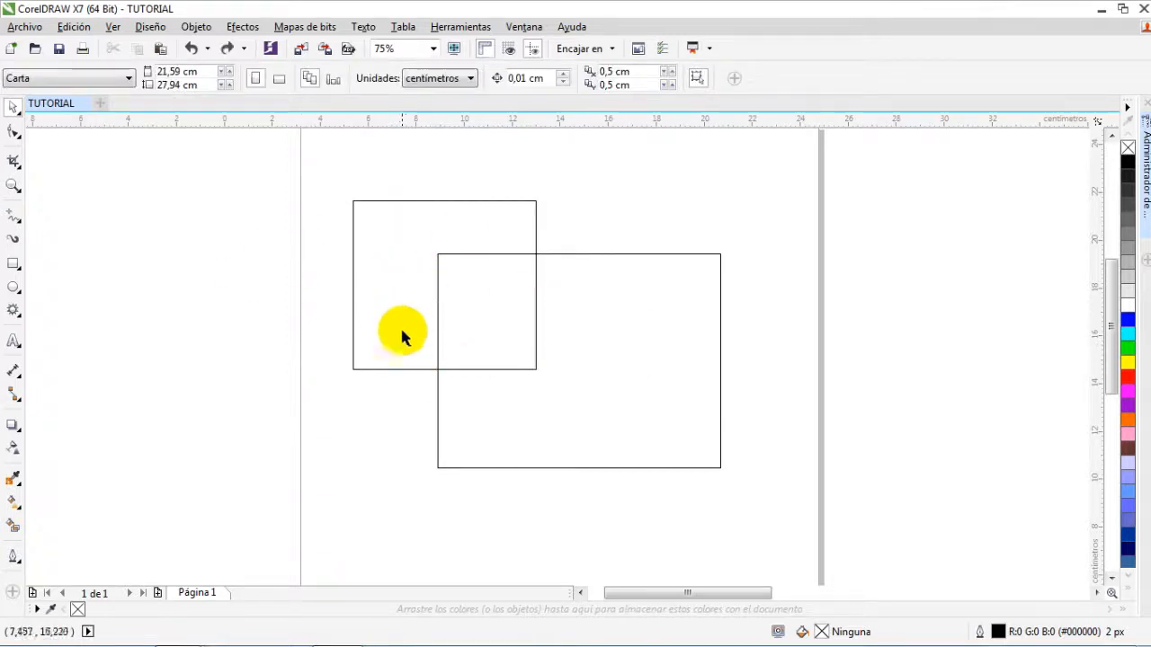
Step: Trim the smaller rectangle using the larger one as the cutter, and move the trimmed piece up and left
left_click(652, 334)
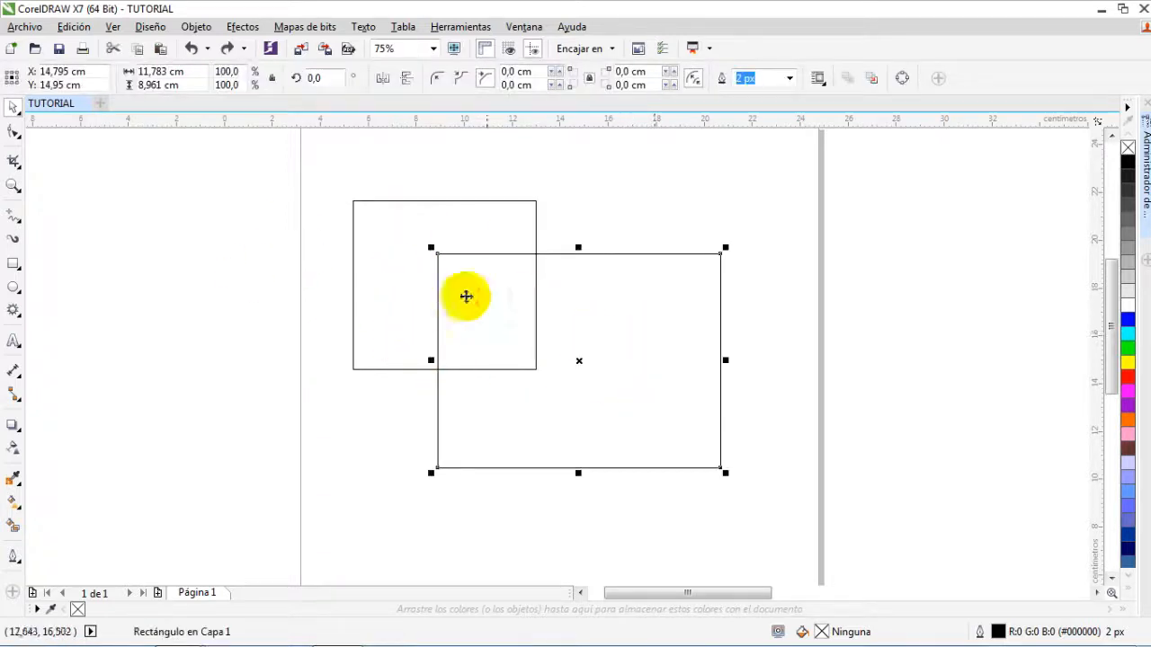
left_click(377, 236, "shift")
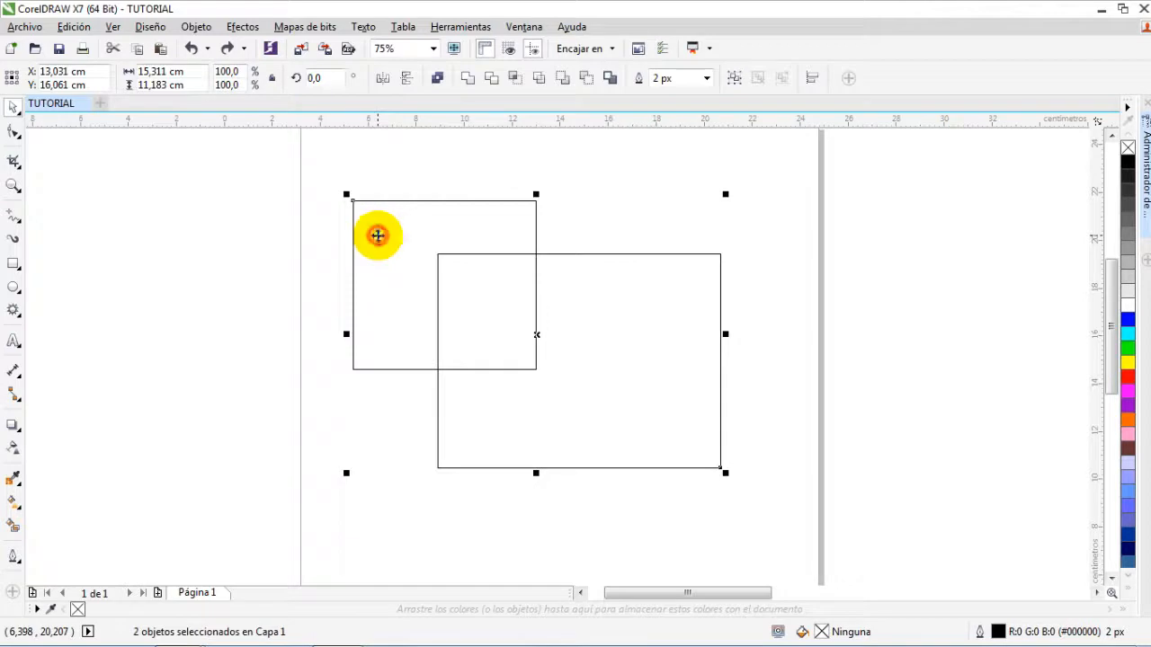
left_click(494, 79)
left_click_drag(462, 226, 367, 175)
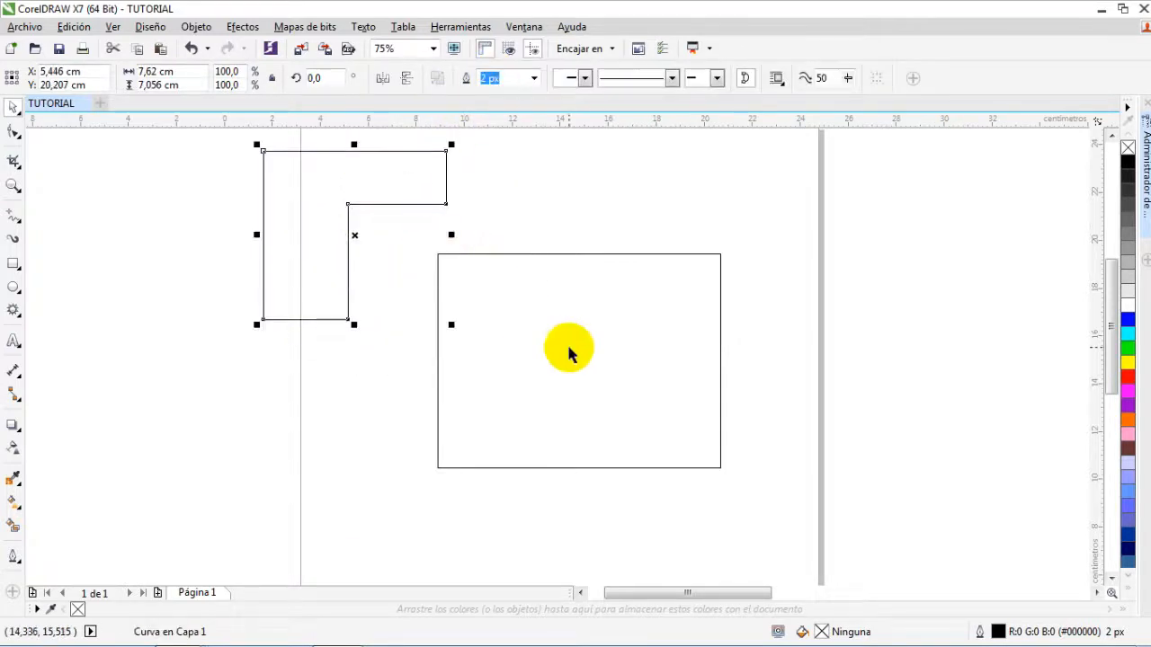
Step: Undo the move and the trim of the smaller rectangle, and clear the selection
key("ctrl+z")
key("ctrl+z")
left_click(845, 342)
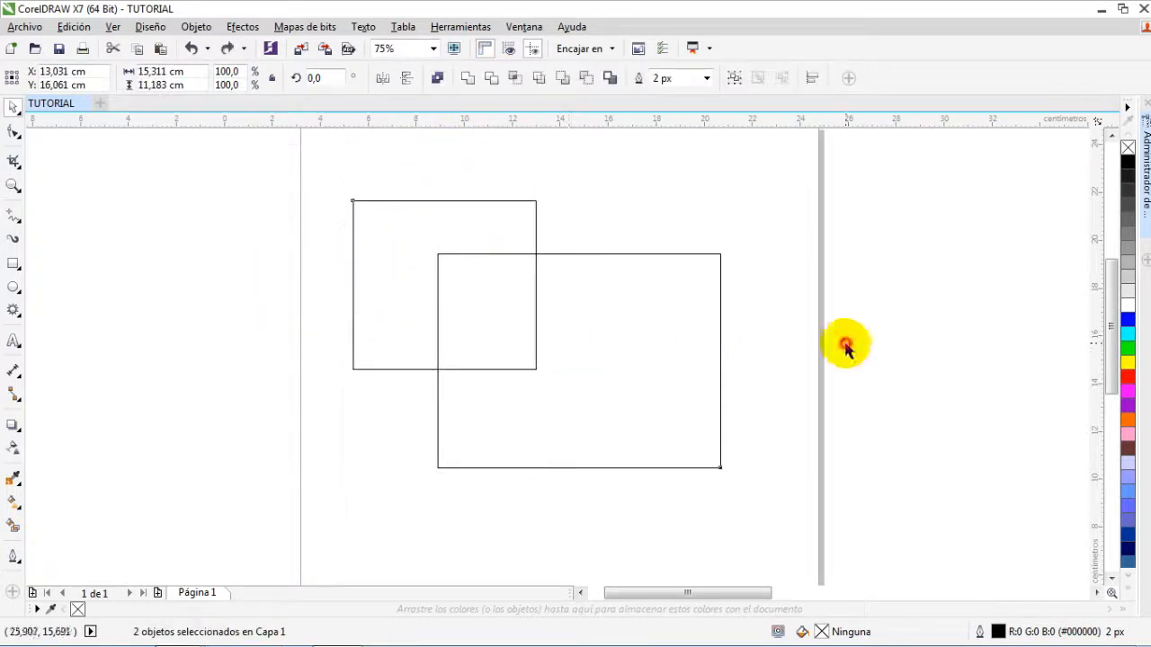
Step: Trim the larger rectangle using the smaller one as the cutter, and move the trimmed piece down and right
left_click(385, 237)
left_click(636, 351, "shift")
left_click(486, 79)
left_click_drag(619, 321, 768, 367)
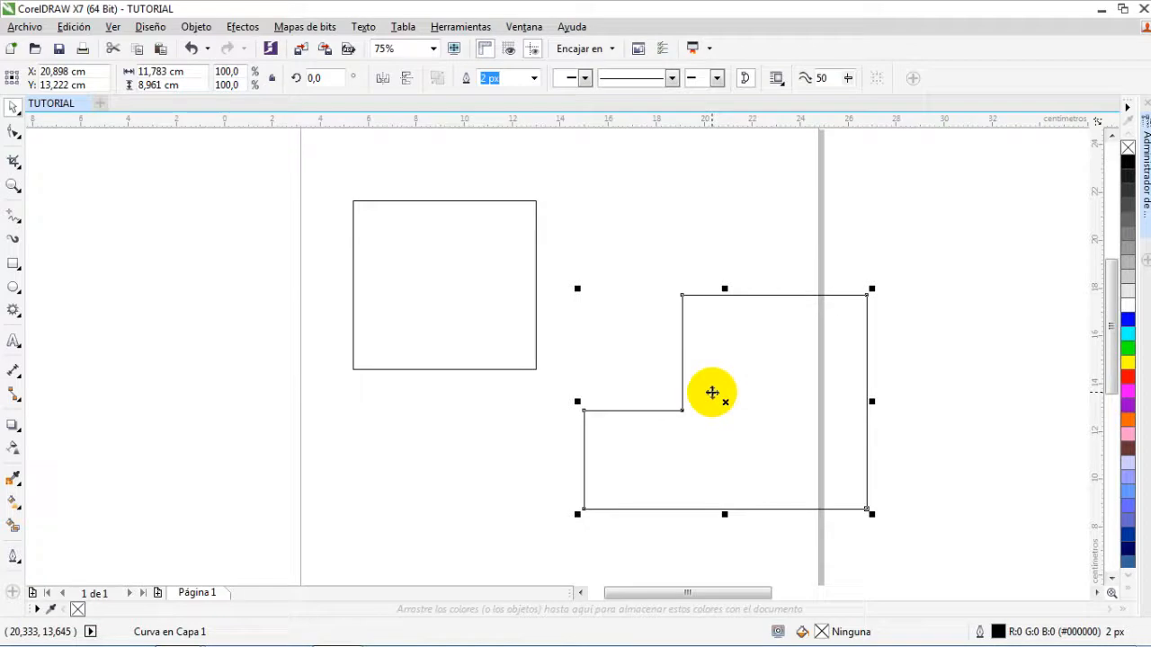
Step: Undo the larger rectangle's move and trim, and select both rectangles
key("ctrl+z")
key("ctrl+z")
left_click(401, 278)
left_click(617, 321, "shift")
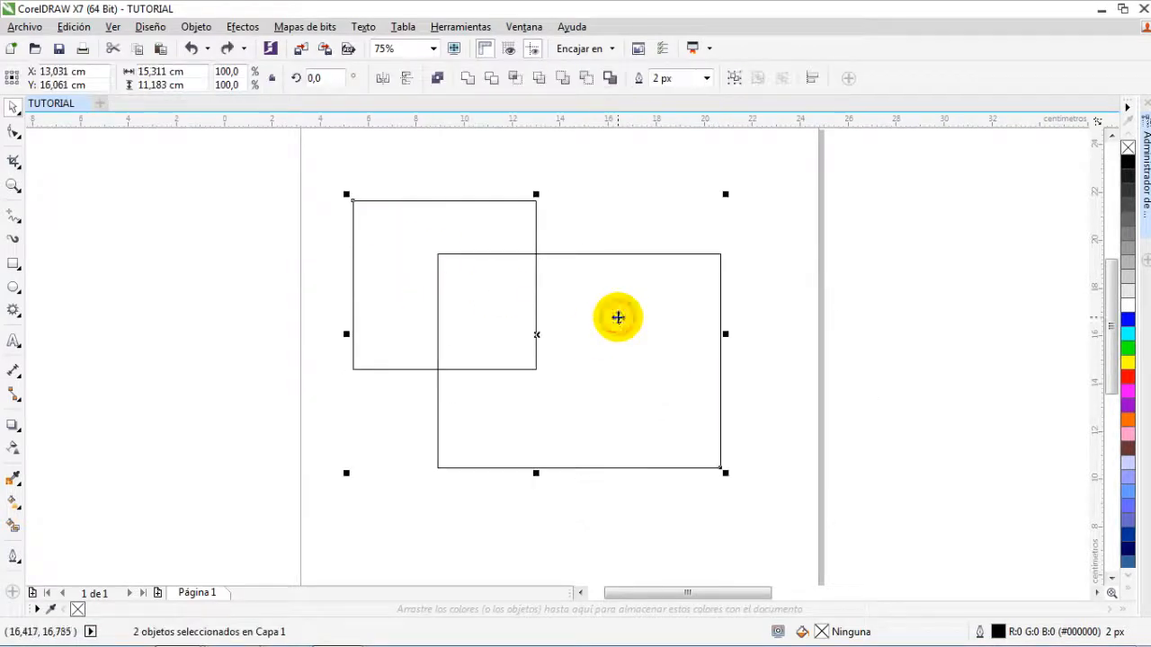
Step: Create a new object from the intersection of the two rectangles and move it up and right, away from them
left_click(513, 79)
left_click(634, 196)
left_click(474, 307)
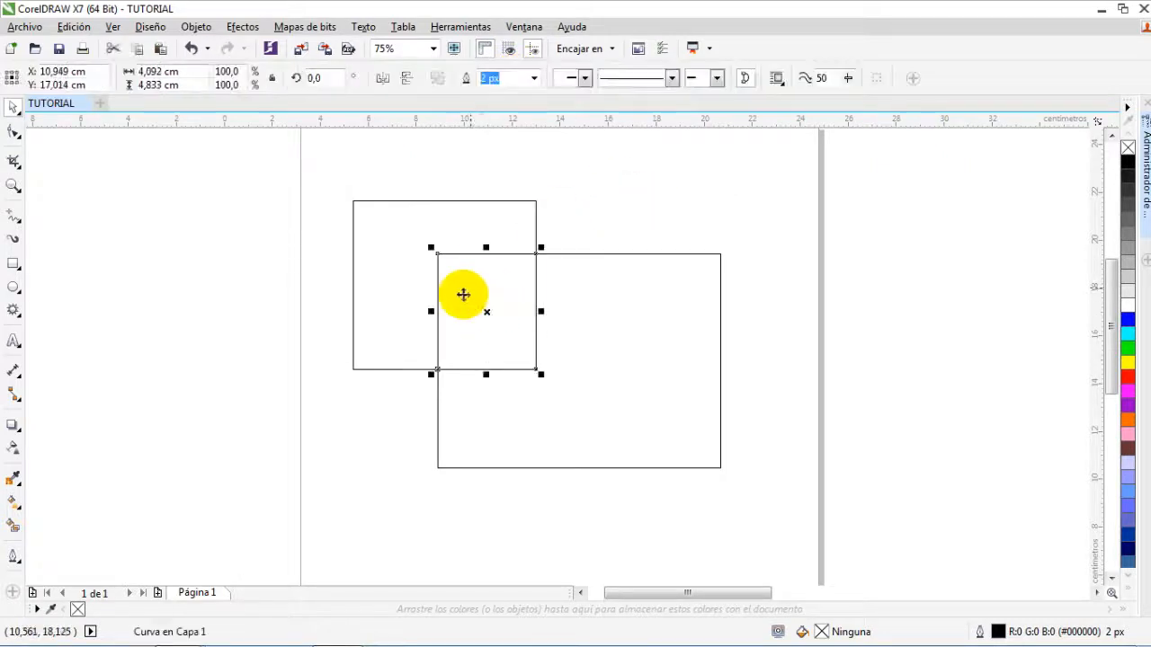
left_click_drag(496, 293, 847, 237)
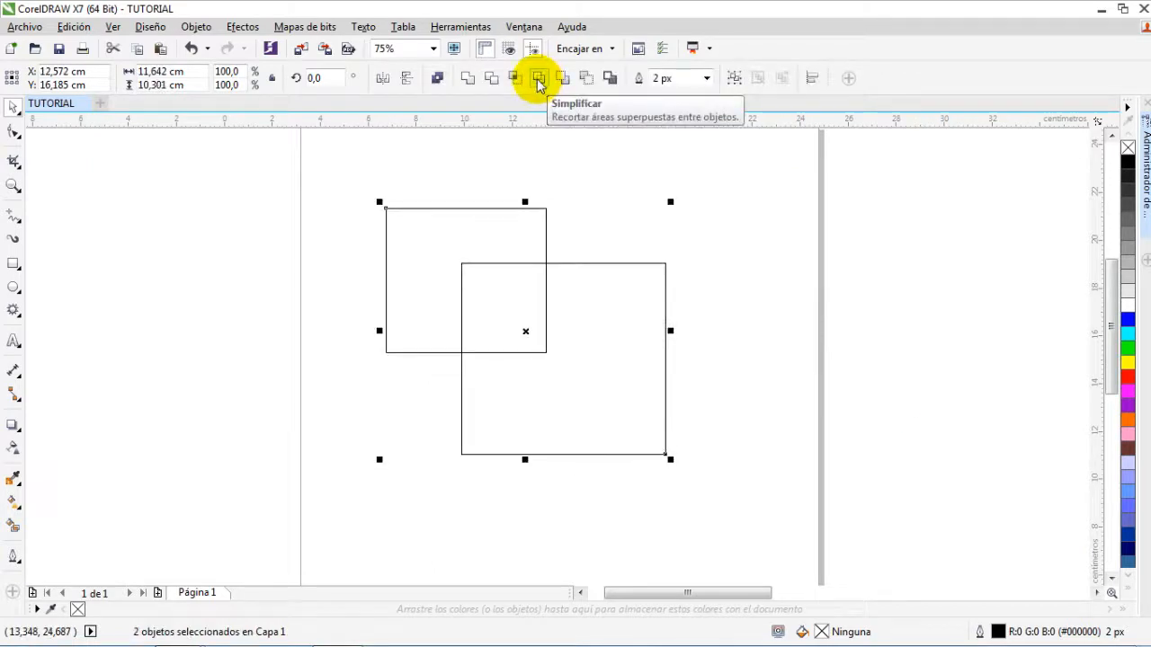
Step: Simplify the two overlapping rectangles and select the front one to check the result
left_click(538, 81)
left_click(683, 191)
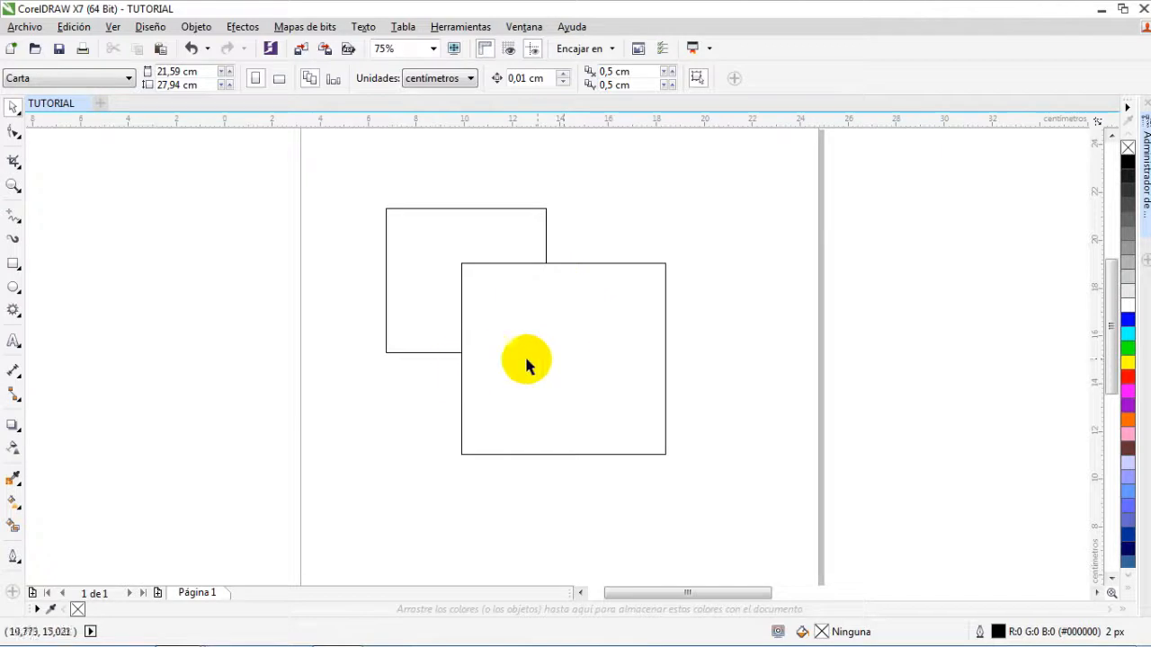
left_click(530, 278)
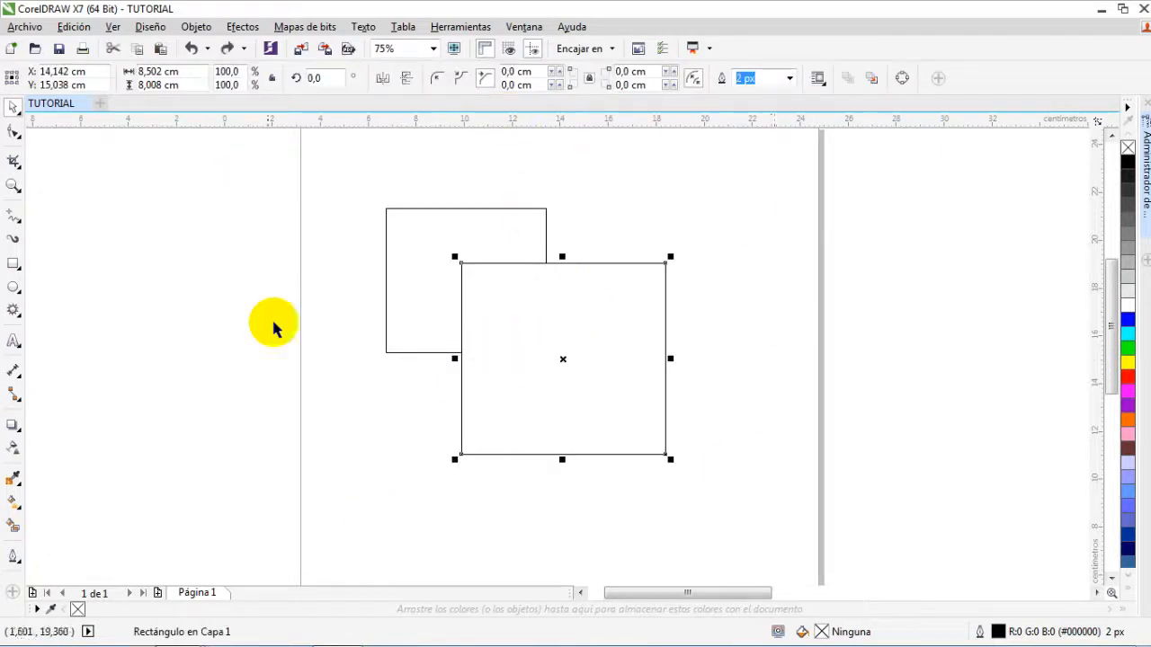
Step: Select both rectangles and apply Front minus back
left_click(384, 275, "shift")
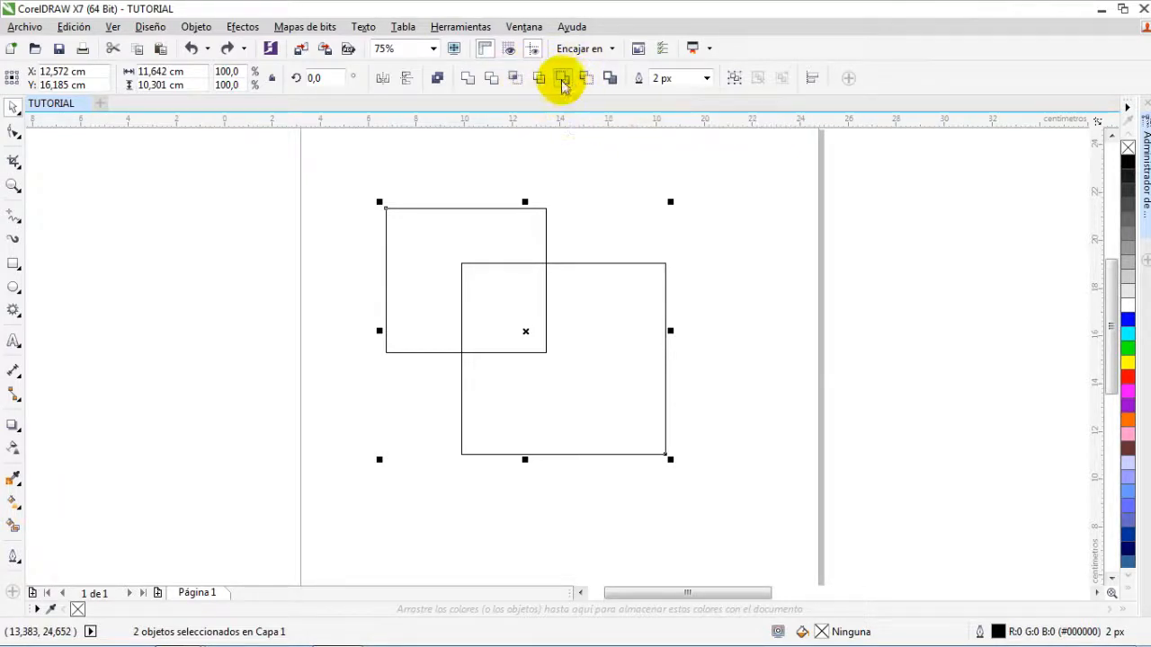
left_click(562, 79)
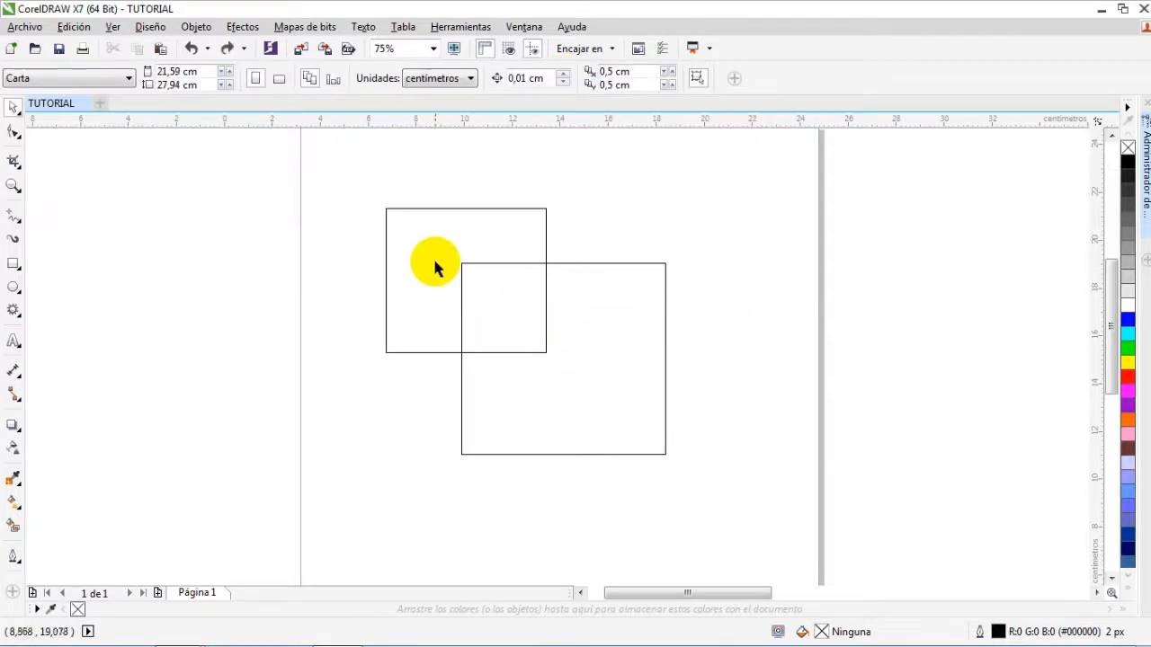
Step: Change the stacking order so the smaller rectangle lies in front of the larger one
left_click(428, 260)
right_click(426, 260)
mouse_move(516, 464)
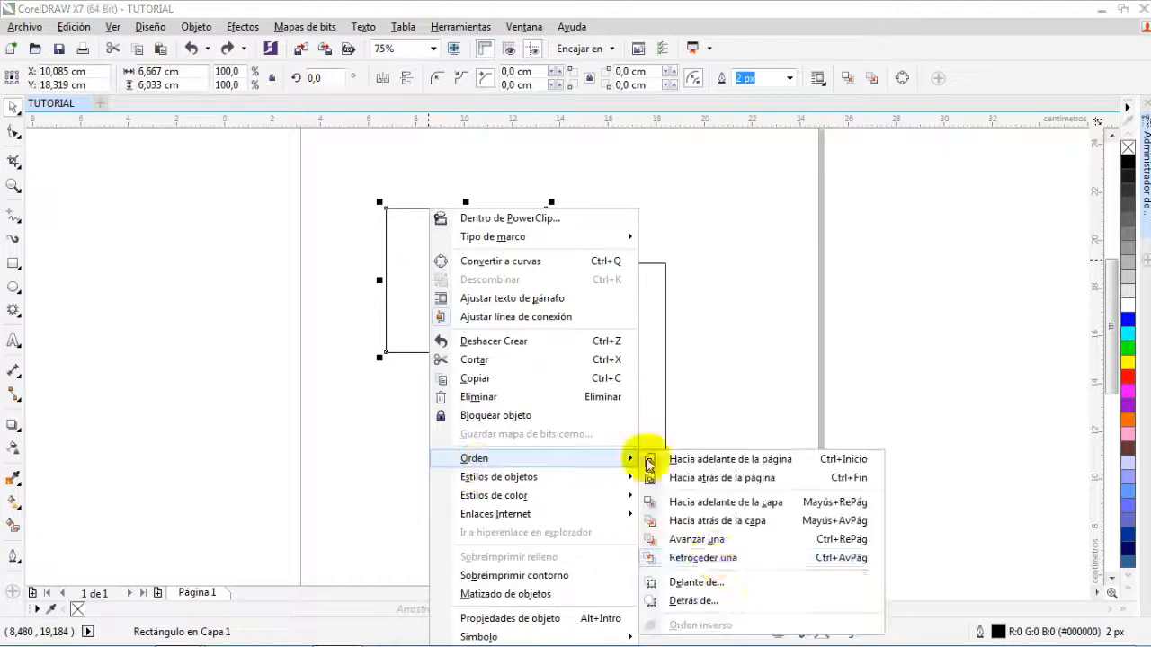
left_click(706, 584)
left_click(601, 370)
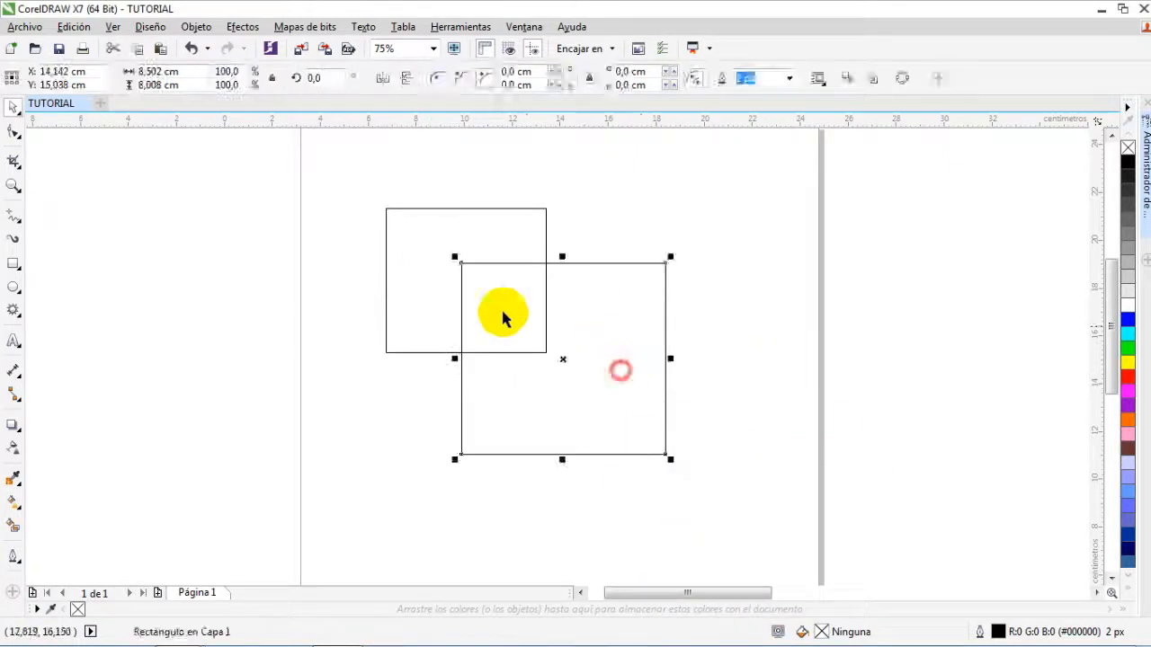
Step: Subtract the larger back rectangle from the smaller front one with Front minus back, and clear the selection
left_click(439, 265, "shift")
left_click(559, 81)
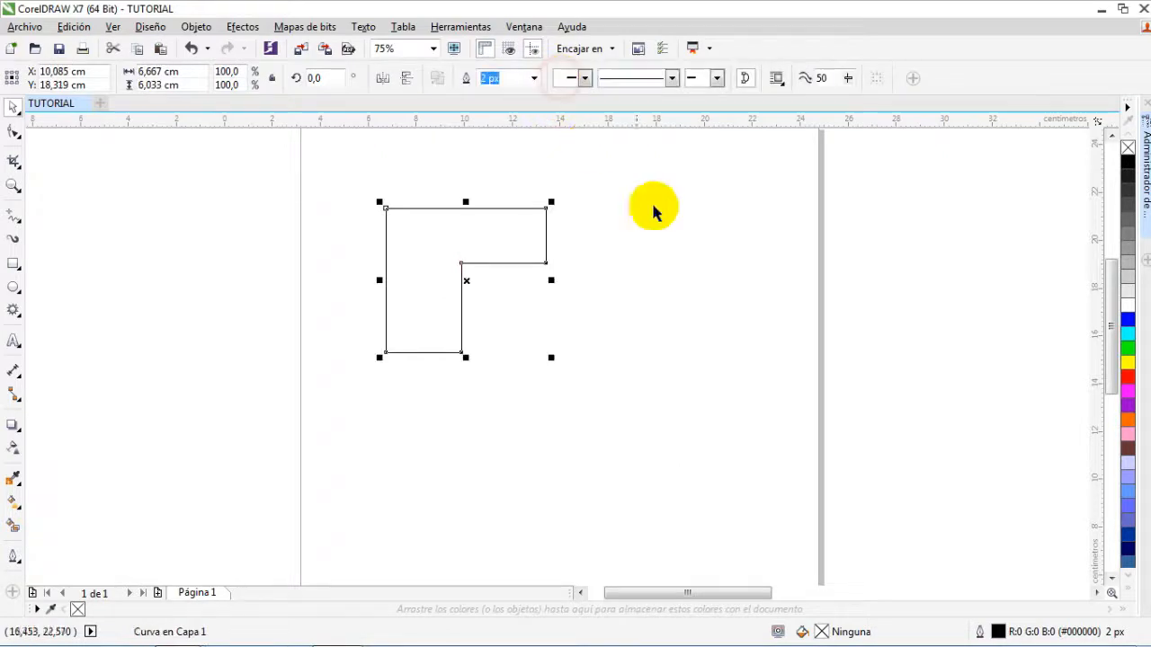
left_click(681, 228)
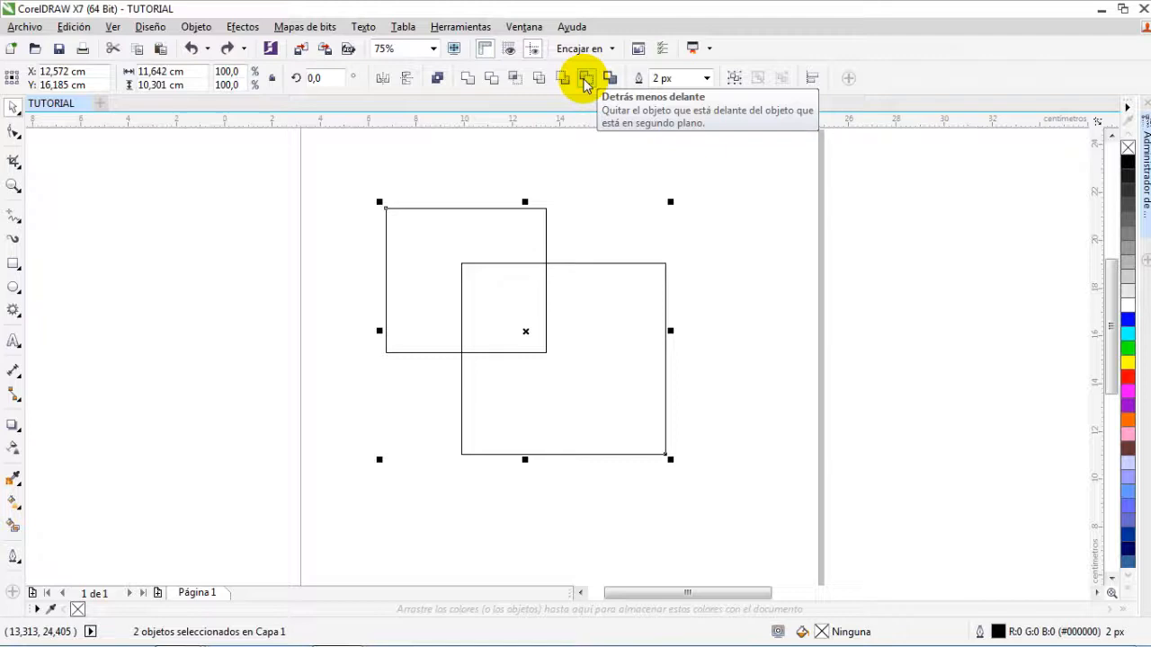
Step: Apply Back minus front to the two selected rectangles and undo it
left_click(586, 80)
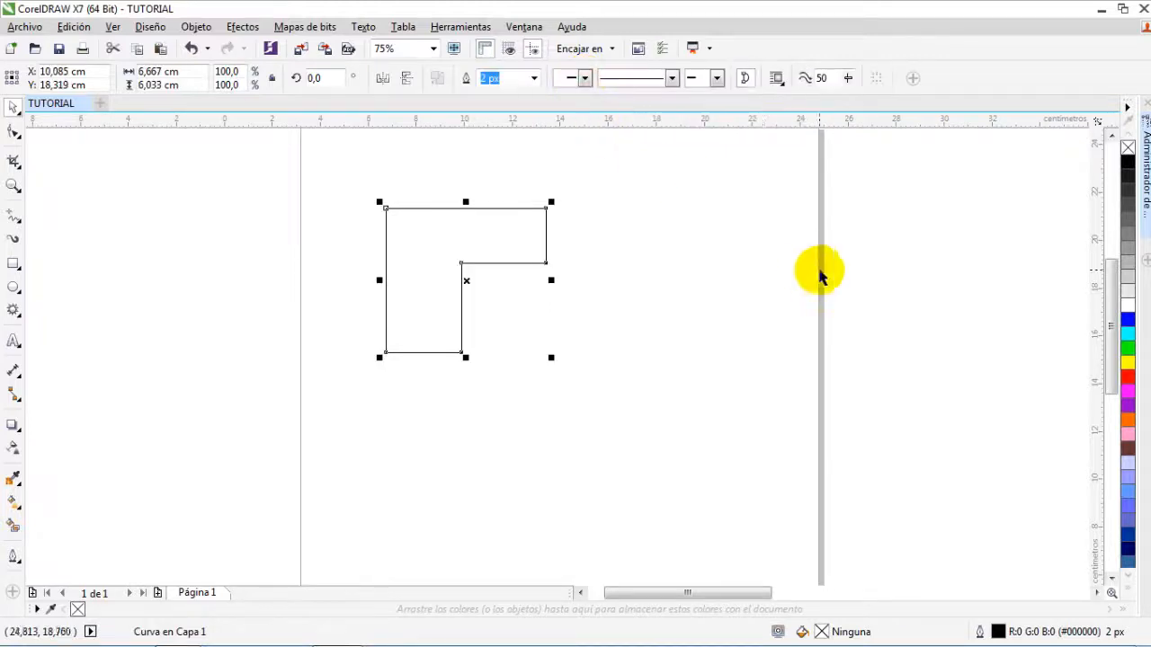
key("ctrl+z")
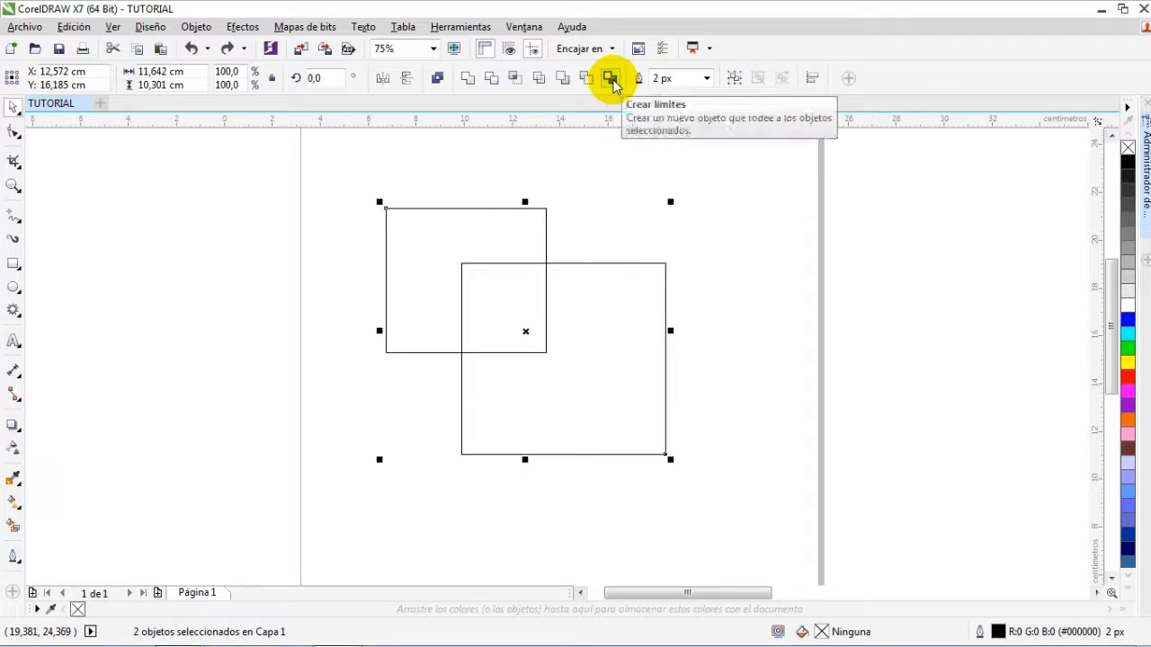
Step: Create a boundary object around the two rectangles and move it to the right, clear of them
left_click(611, 79)
left_click(727, 226)
left_click_drag(599, 329, 842, 267)
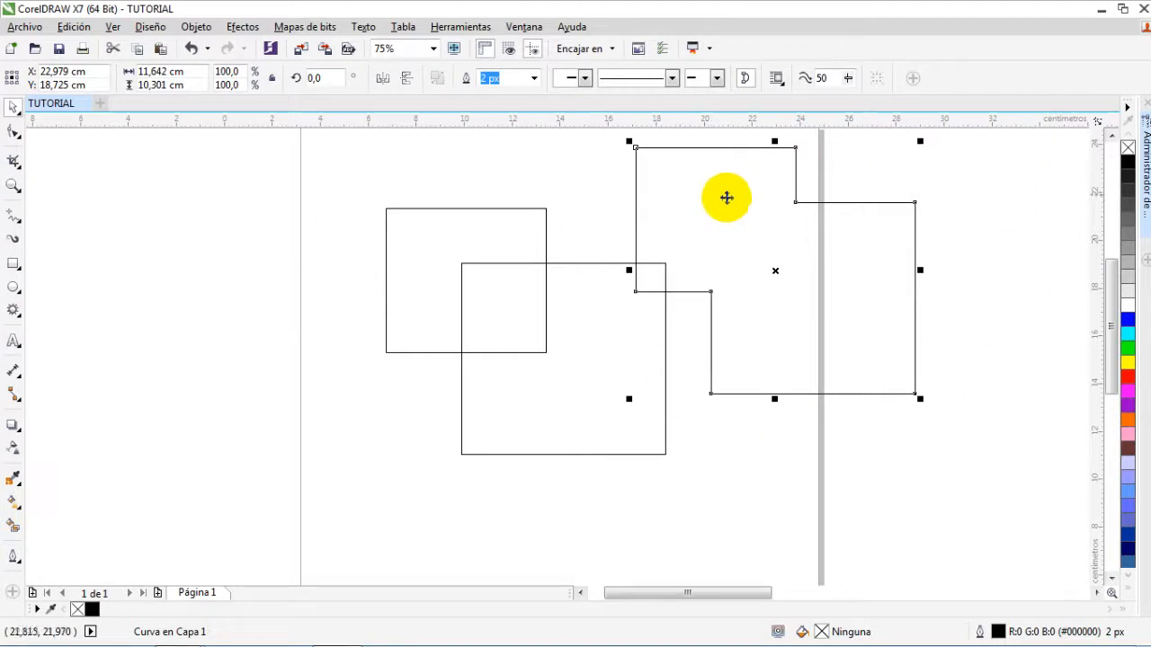
left_click_drag(773, 258, 897, 294)
Step: Select the two overlapping rectangles, combine them into one object, and move it slightly down and left
left_click_drag(680, 154, 292, 489)
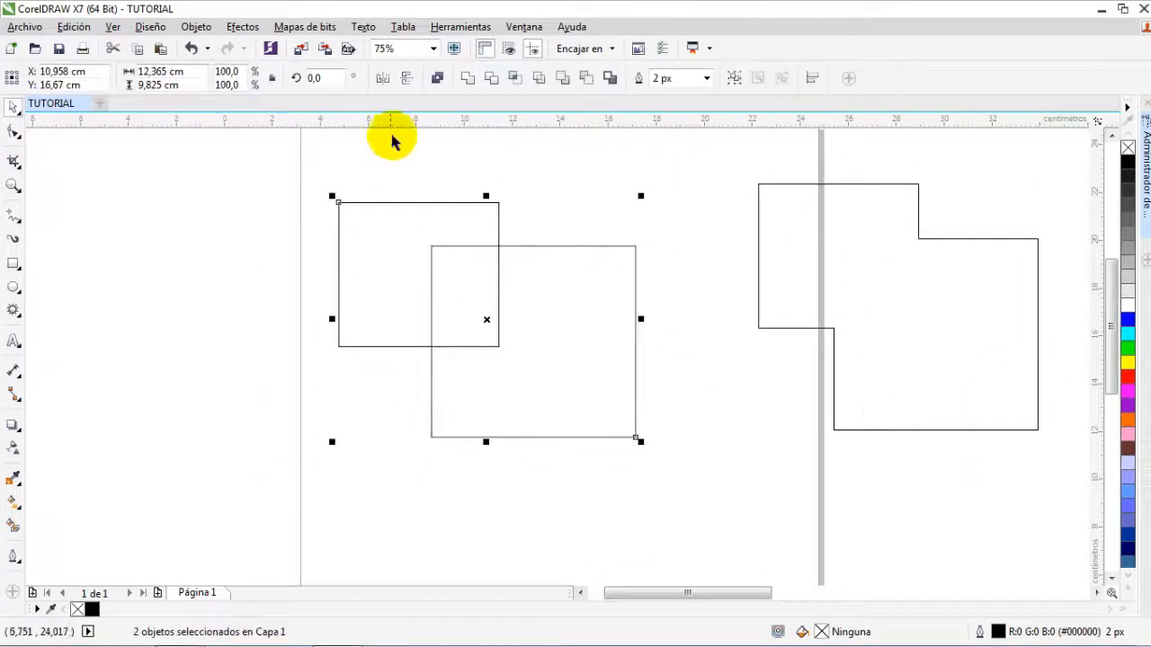
left_click(437, 80)
left_click(537, 160)
left_click(356, 271)
mouse_move(355, 272)
left_mouse_down()
mouse_move(314, 354)
mouse_move(441, 334)
mouse_move(339, 283)
left_mouse_up()
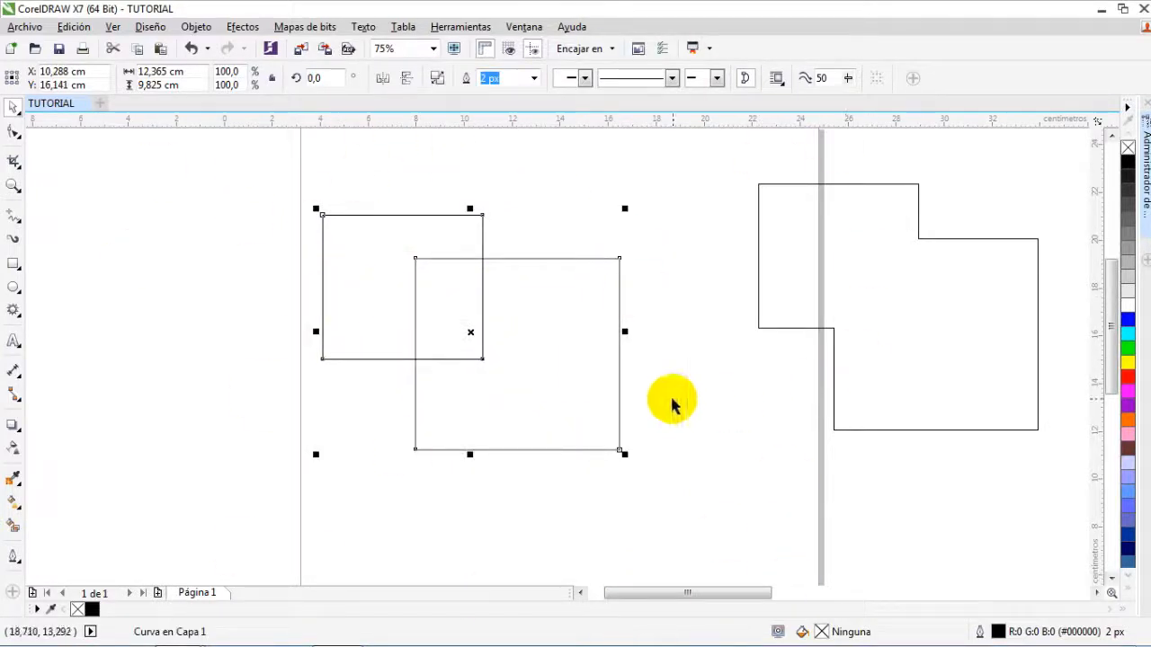
Step: Break the combined object apart and move the two rectangles separately around the page
left_click(437, 79)
left_click(701, 329)
left_click_drag(567, 360, 667, 395)
left_click_drag(717, 444, 694, 454)
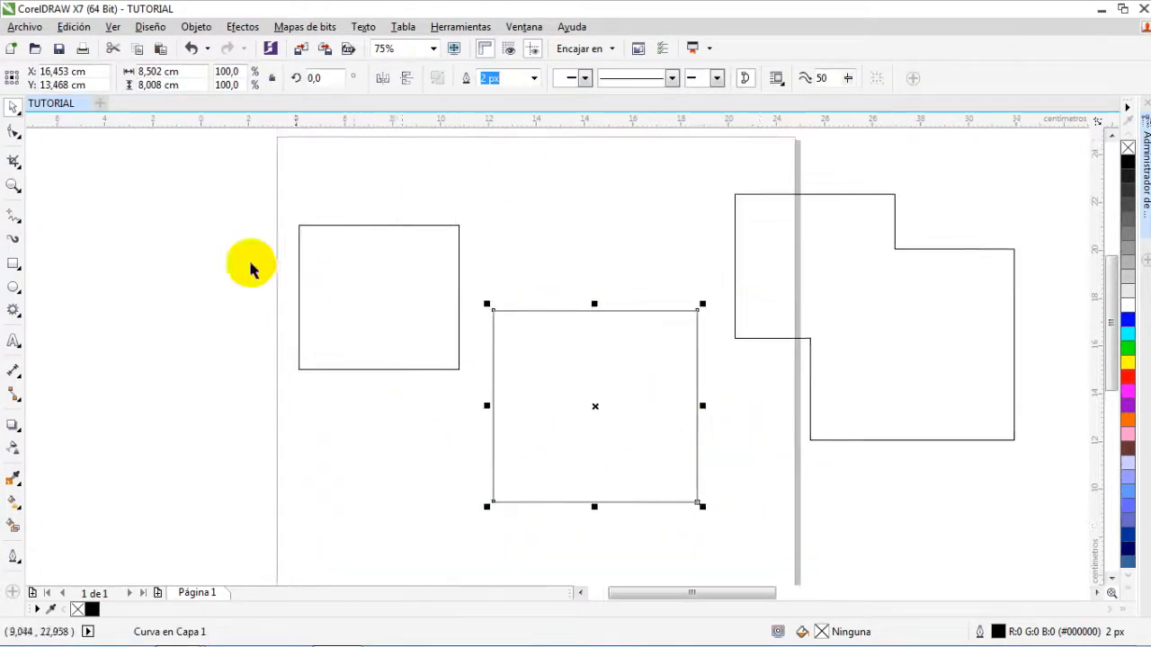
left_click_drag(354, 341, 625, 230)
left_click_drag(570, 483, 739, 430)
left_click_drag(662, 205, 623, 271)
left_click_drag(779, 358, 737, 406)
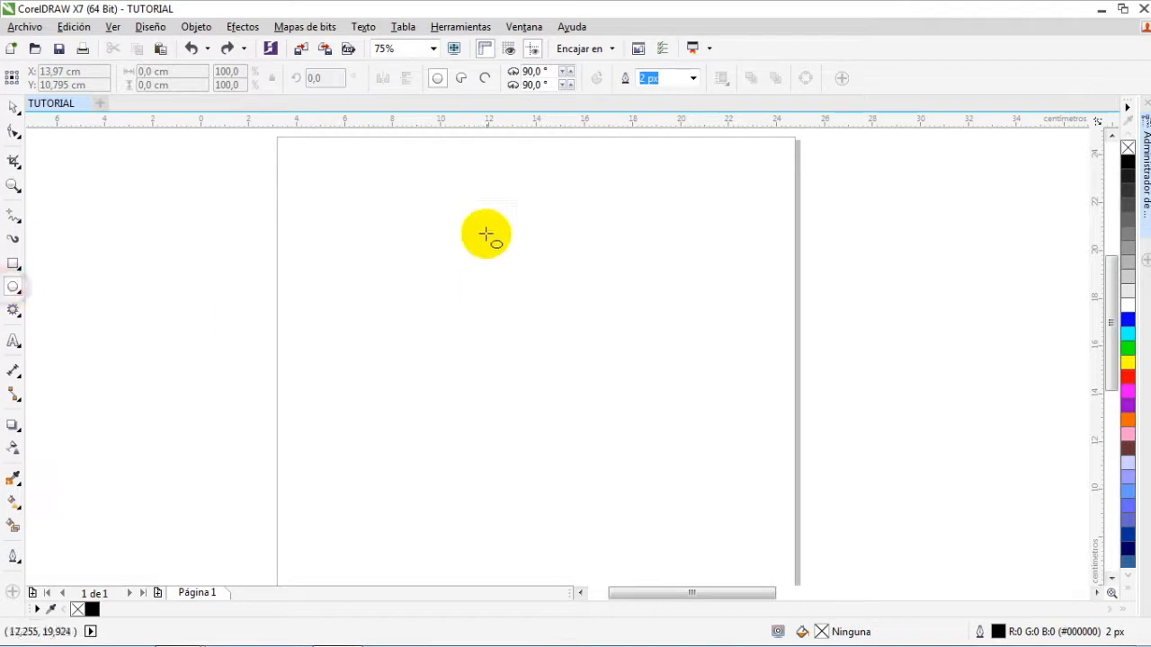
Step: Draw two overlapping circles about 12 cm wide near the top of the page and select both
left_click_drag(391, 172, 688, 478)
left_click_drag(341, 137, 635, 444)
scroll(633, 411, "down", 2)
left_click(18, 107)
left_click(449, 204)
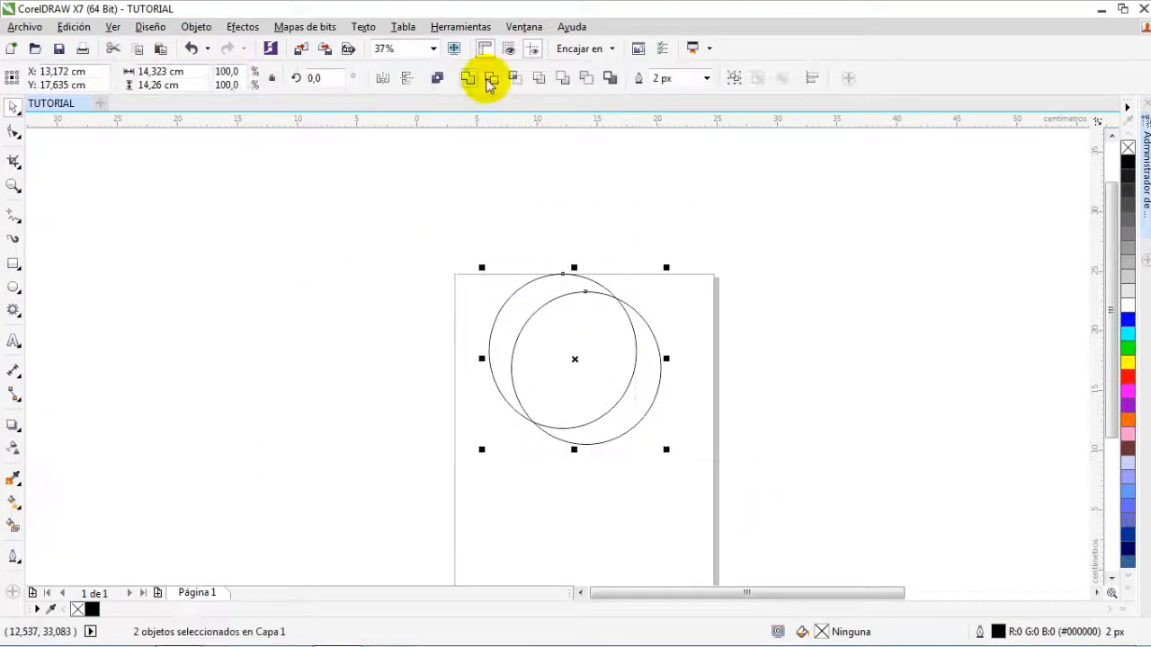
Step: Trim the lower circle with the upper one, move the upper circle away, and delete it to leave a crescent
left_click(493, 84)
left_click(714, 264)
left_click_drag(570, 362, 399, 300)
key("Delete")
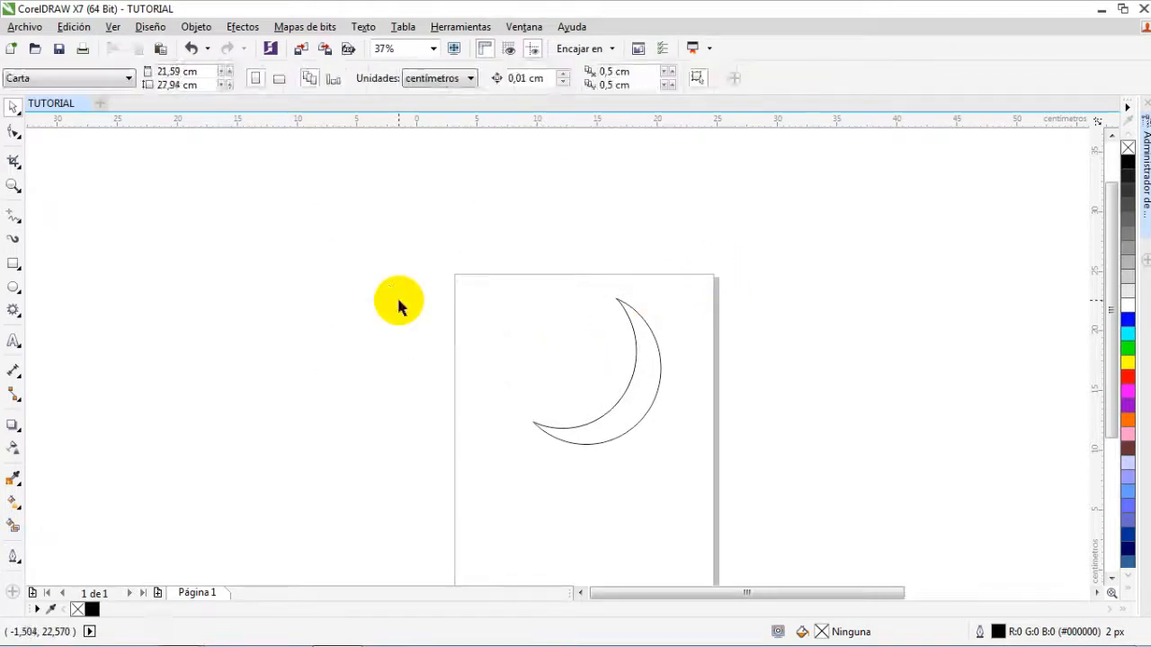
scroll(622, 380, "up", 3)
scroll(622, 381, "down", 1)
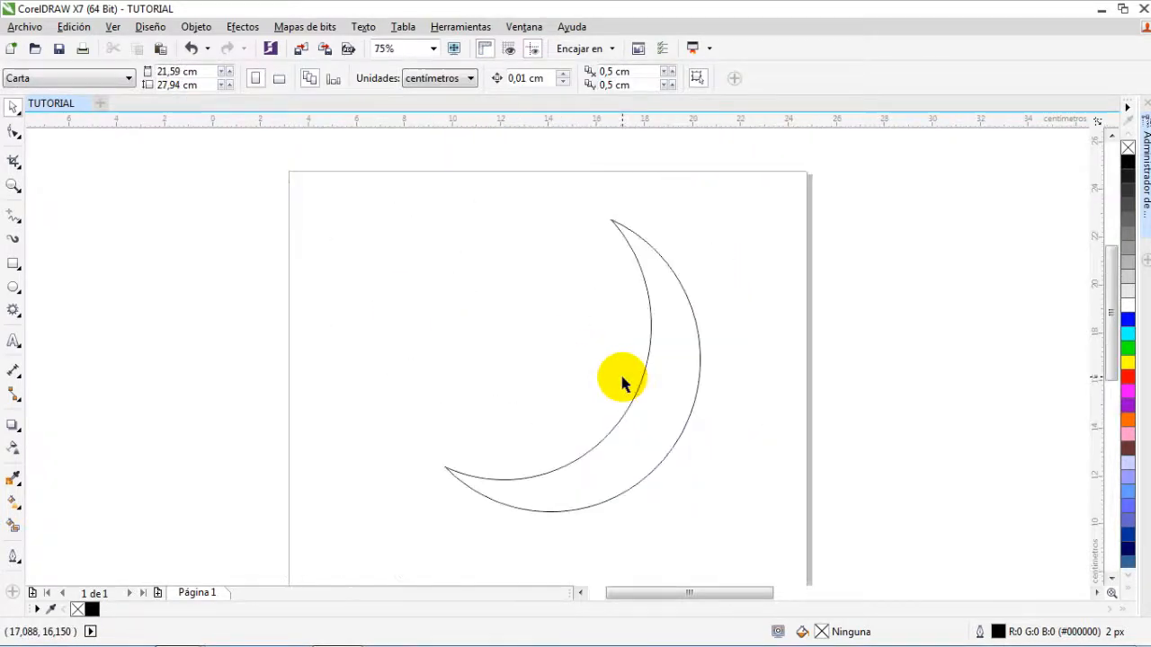
Step: Undo the crescent to restore both circles, move the lower circle further down while still overlapping, and select both
key("ctrl+z")
key("ctrl+z")
key("ctrl+z")
left_click(816, 385)
left_click_drag(683, 364, 702, 531)
scroll(629, 455, "down", 3)
scroll(750, 455, "up", 2)
left_click(755, 407)
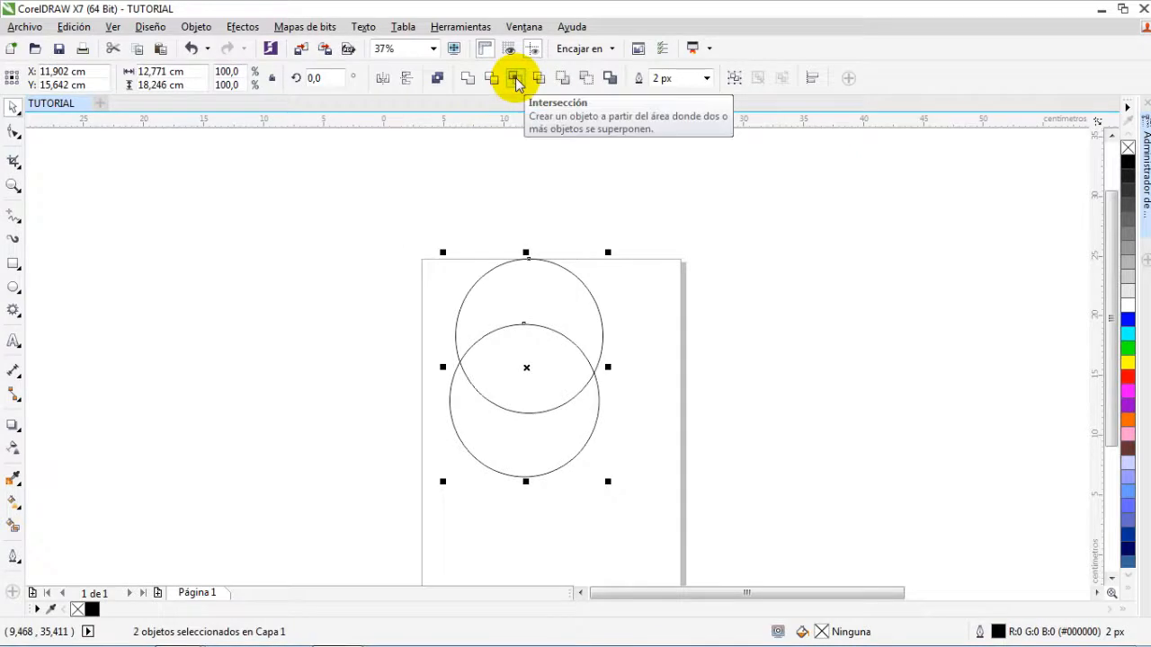
Step: Create an intersection of the two circles, move both circles off the page, and shift the lens-shaped piece slightly
left_click(518, 83)
left_click_drag(545, 372, 813, 293)
left_click_drag(534, 454, 883, 454)
left_click_drag(506, 383, 524, 362)
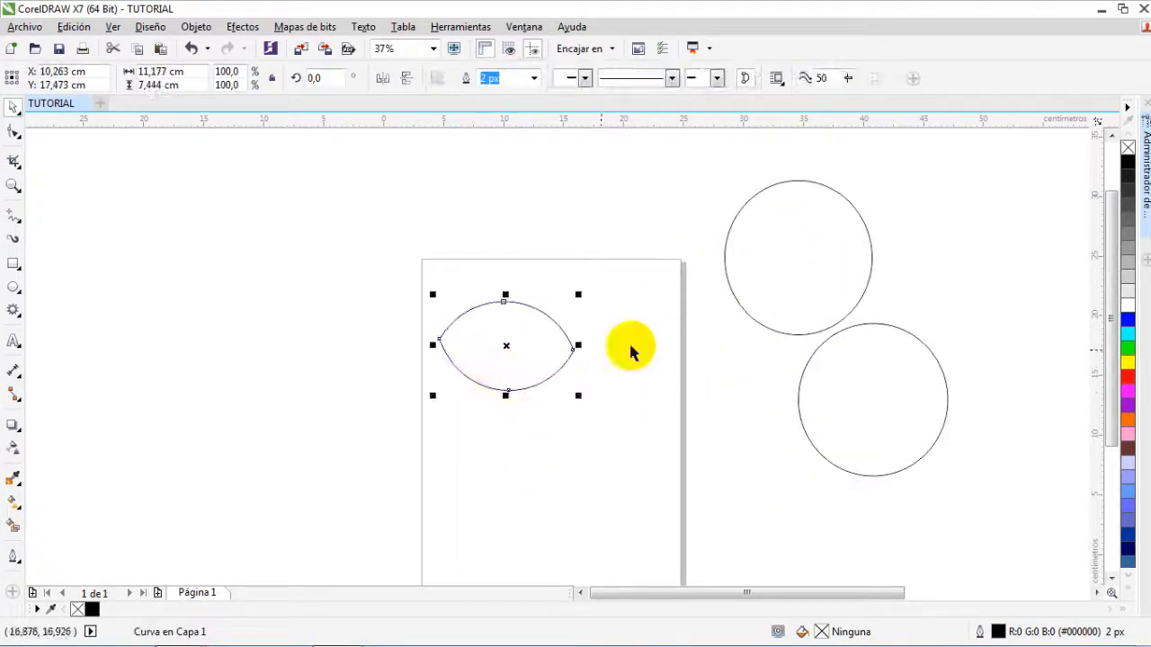
Step: Delete the two circles beside the page, examine the lens-shaped intersection up close, and delete it too
left_click(726, 302)
left_click_drag(993, 207, 658, 524)
key("Delete")
left_click(468, 354)
scroll(491, 336, "up", 2)
scroll(492, 335, "up", 2)
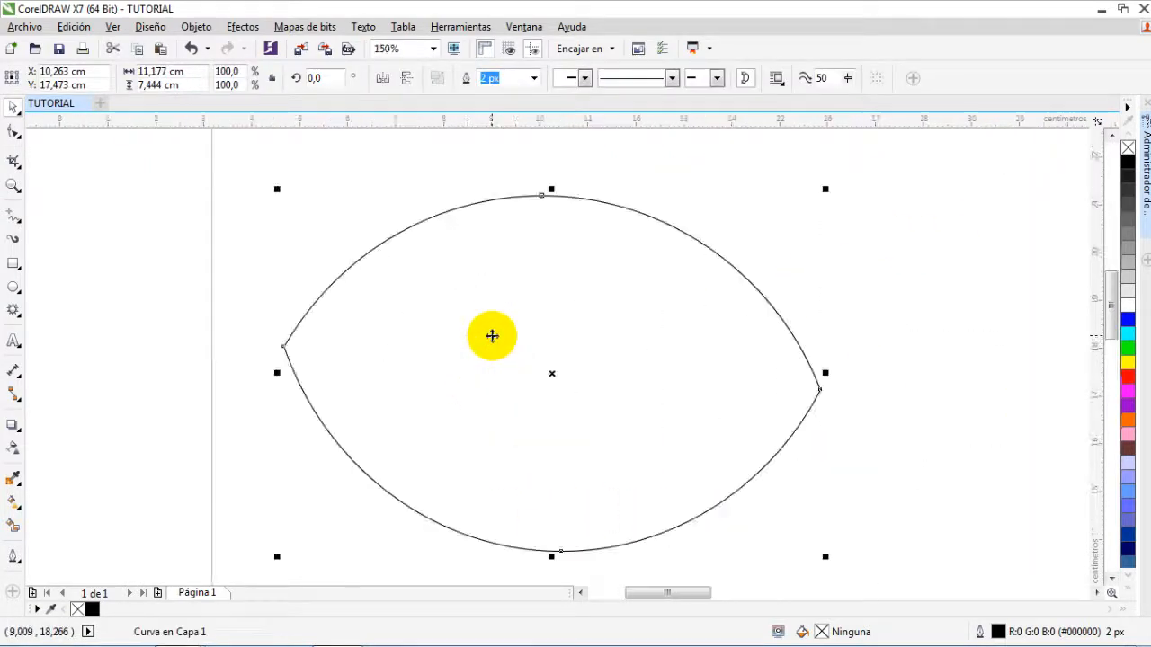
scroll(491, 335, "down", 2)
key("Delete")
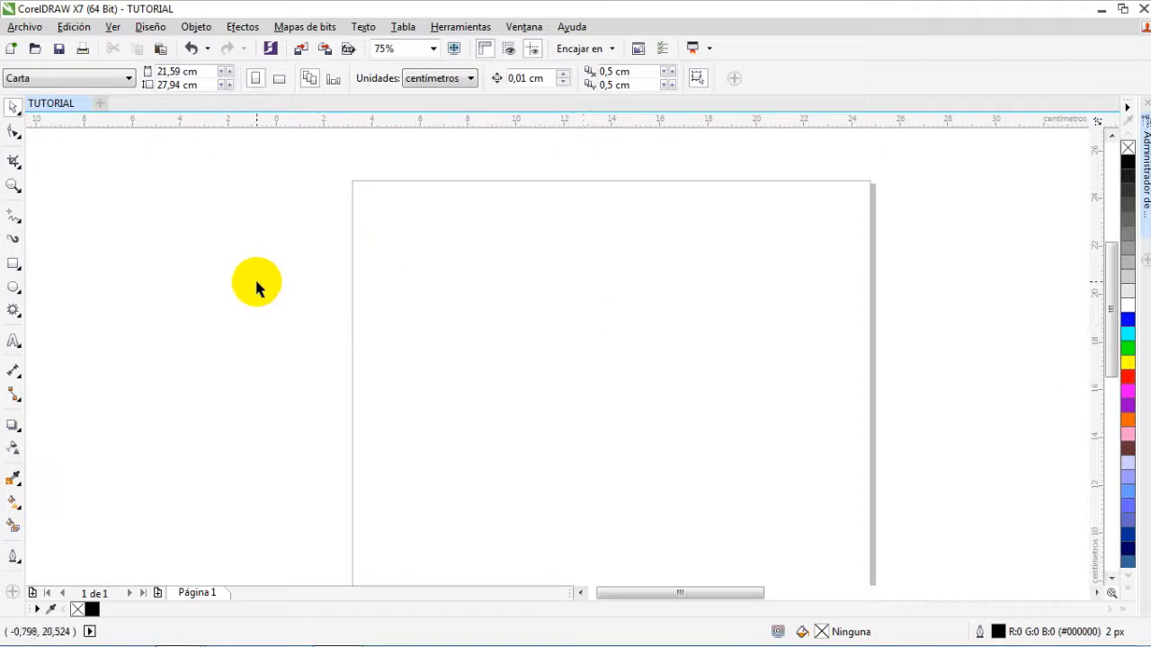
Step: Draw a closed wavy curve about 21 cm wide and 12.7 cm high across the page with the Freehand tool
left_click(11, 217)
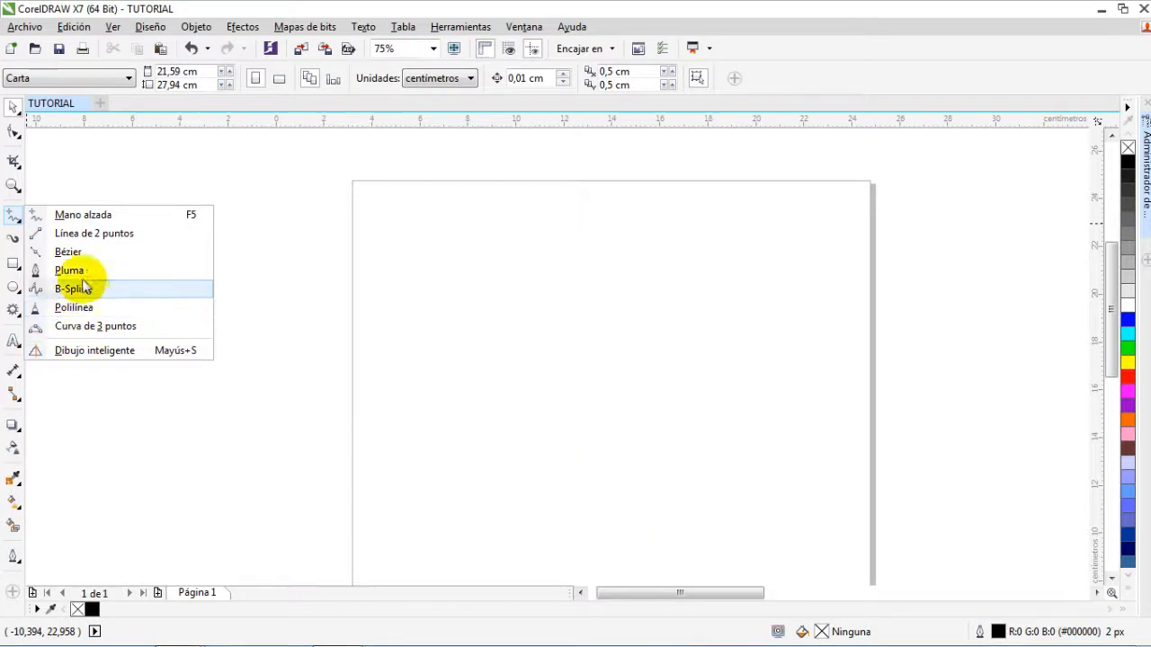
left_click(128, 217)
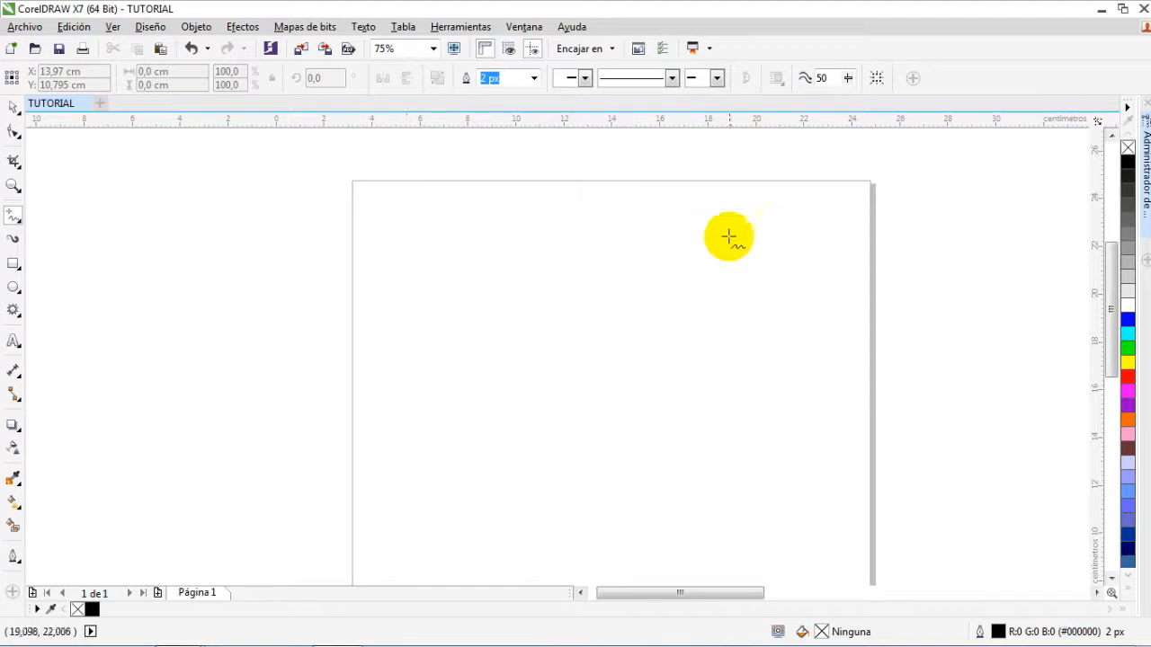
key("ctrl+z")
mouse_move(724, 250)
left_mouse_down()
mouse_move(537, 277)
mouse_move(456, 261)
mouse_move(364, 322)
mouse_move(430, 354)
mouse_move(373, 418)
mouse_move(365, 462)
mouse_move(467, 534)
mouse_move(504, 504)
mouse_move(537, 444)
mouse_move(579, 502)
mouse_move(694, 523)
mouse_move(606, 388)
mouse_move(855, 384)
left_mouse_up()
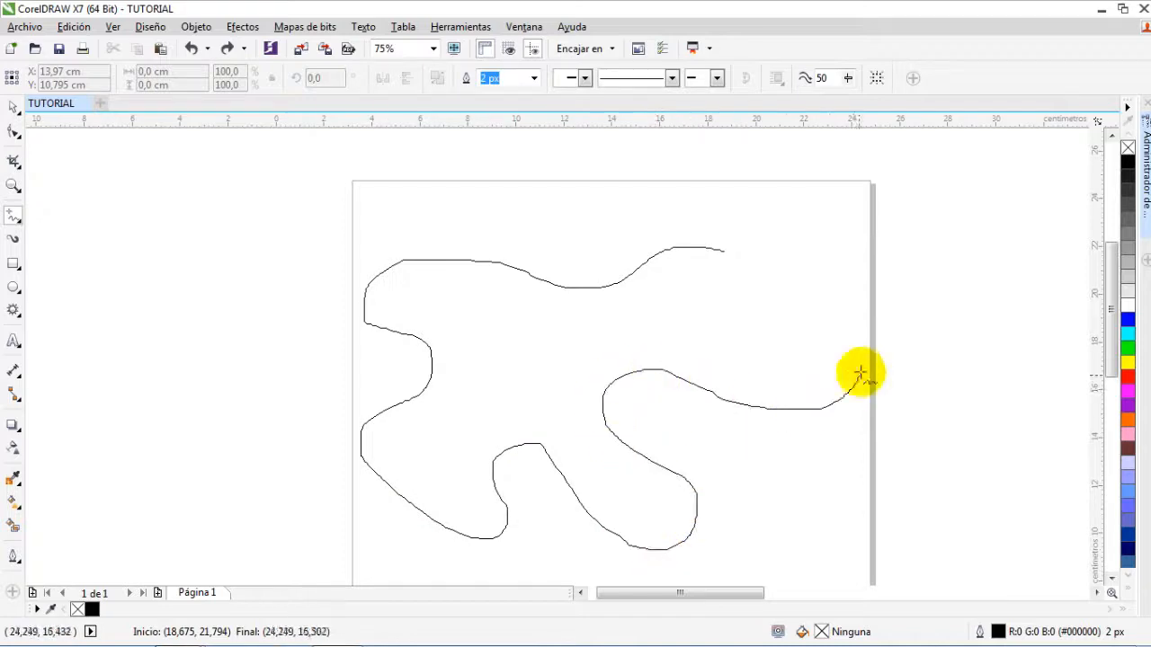
left_click_drag(760, 278, 741, 260)
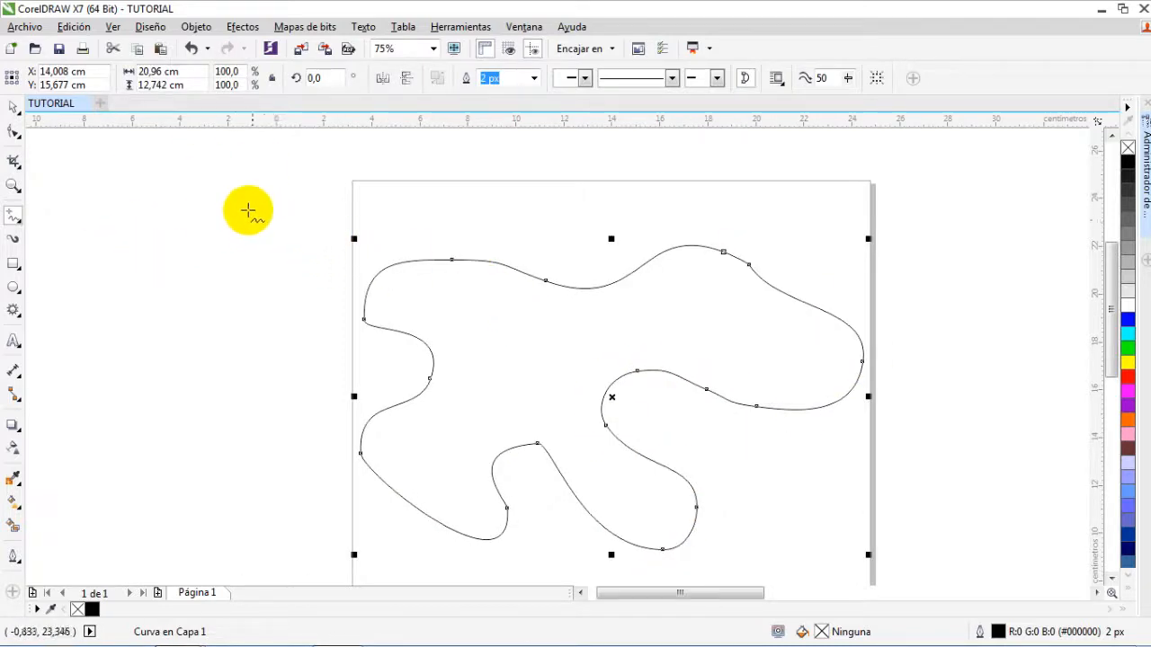
Step: Draw a second closed freehand curve about 8.4 cm wide and 13.8 cm high beside the page, joining its end to its start
mouse_move(196, 189)
left_mouse_down()
mouse_move(92, 305)
mouse_move(93, 423)
mouse_move(141, 509)
mouse_move(258, 437)
mouse_move(236, 331)
mouse_move(281, 219)
left_mouse_up()
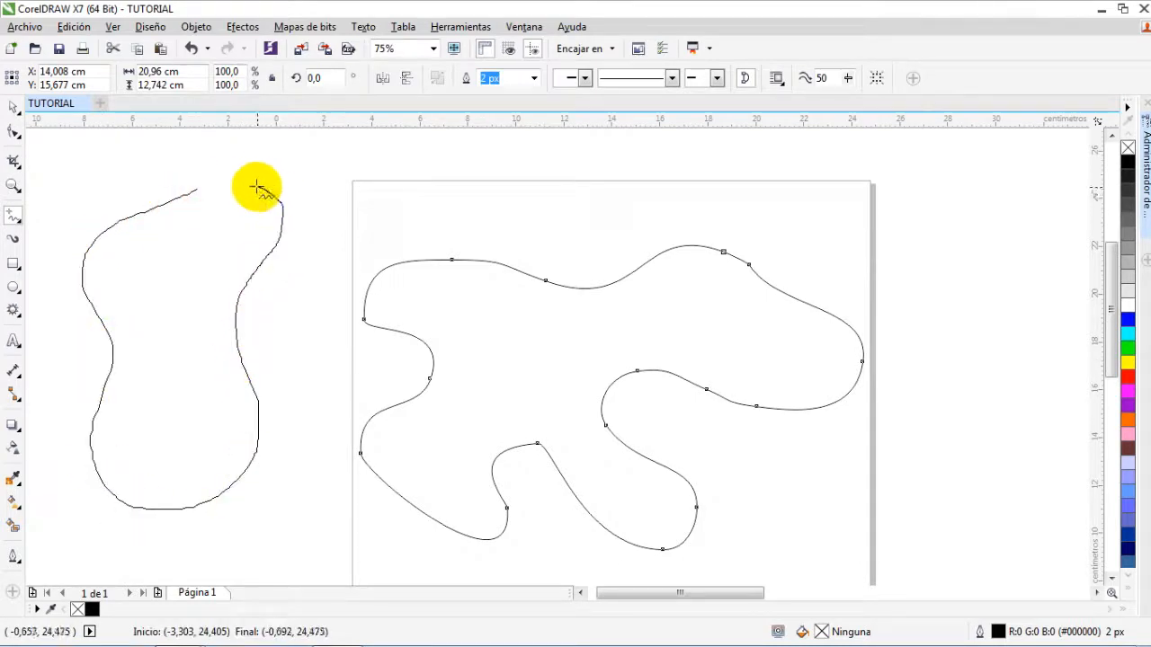
left_click_drag(231, 182, 207, 182)
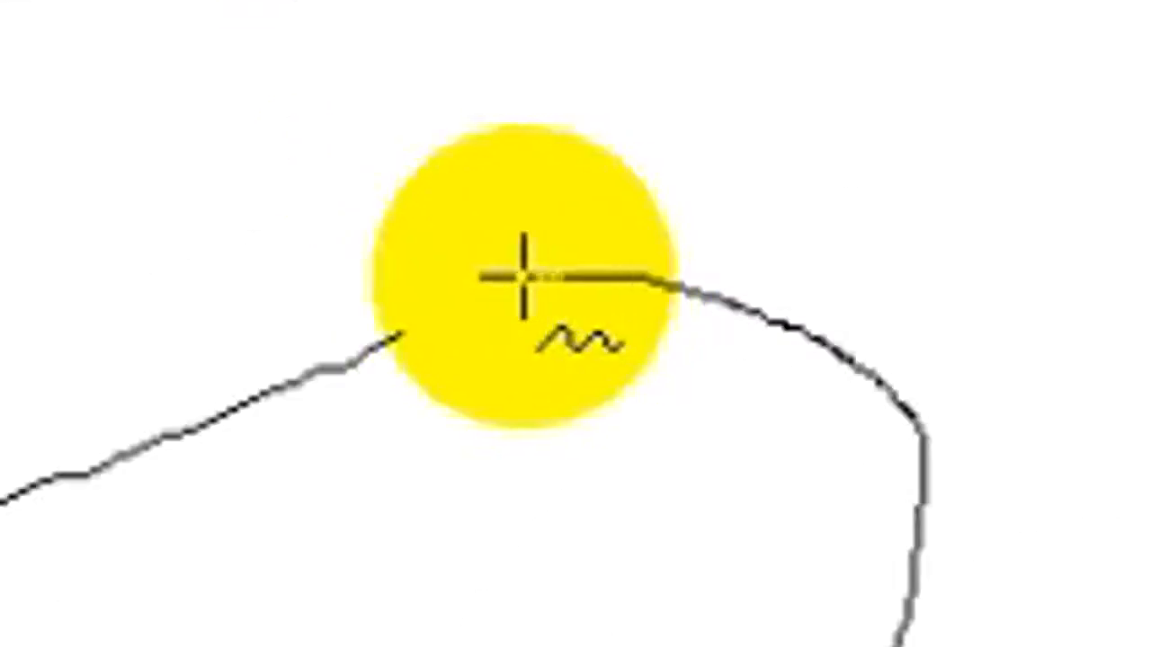
left_click_drag(465, 296, 409, 306)
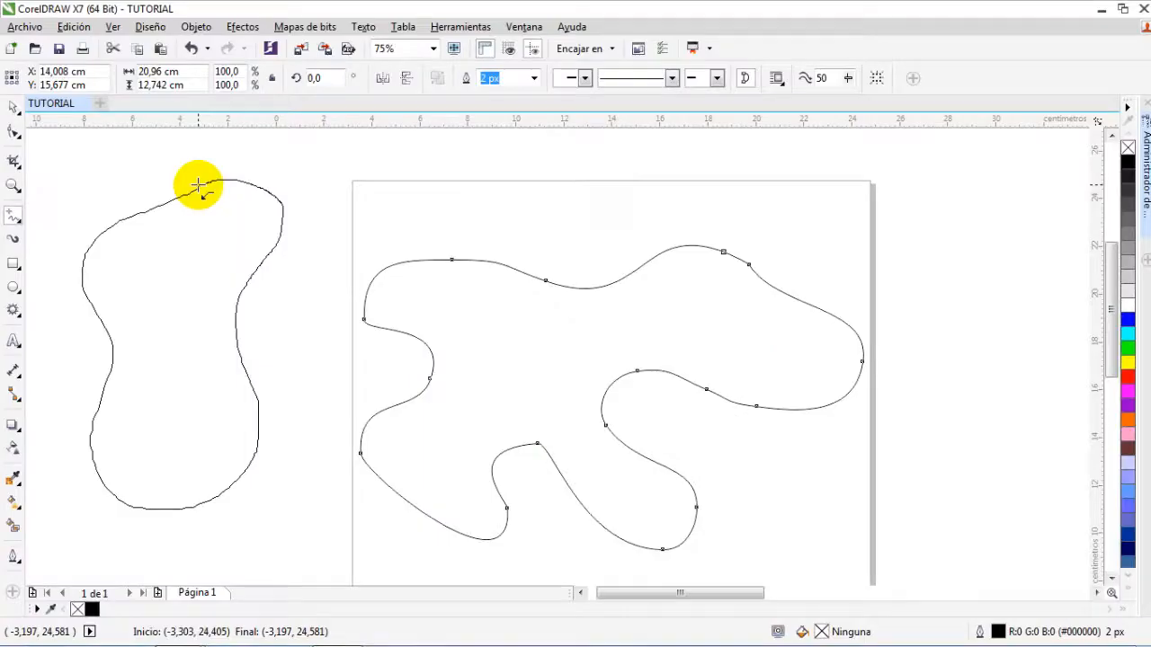
left_click_drag(198, 185, 198, 186)
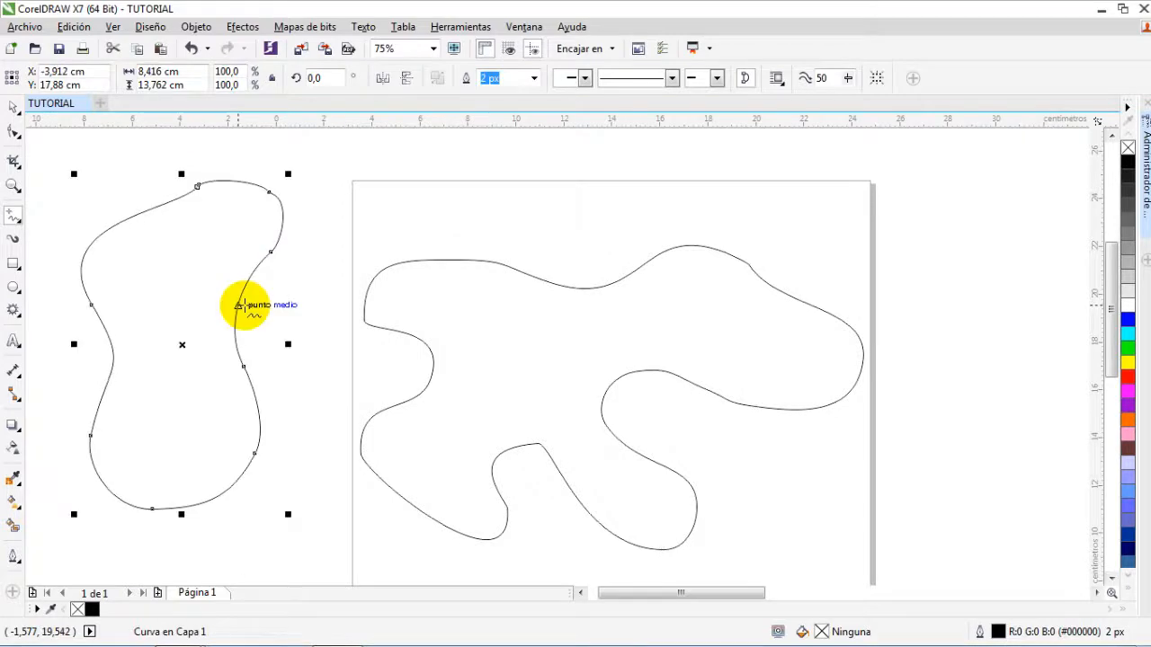
Step: Draw an open freehand curve starting above the page's upper edge, crossing its ends without joining them
left_click(458, 160)
mouse_move(459, 160)
left_mouse_down()
mouse_move(334, 410)
mouse_move(540, 357)
mouse_move(501, 213)
mouse_move(459, 165)
left_mouse_up()
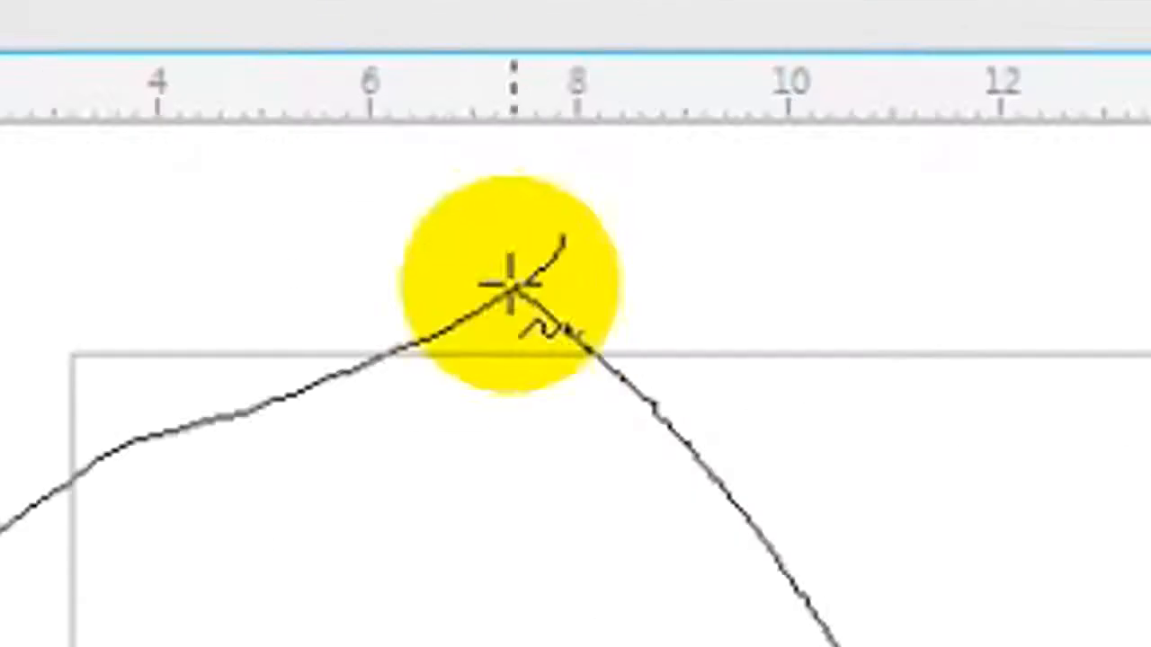
left_click_drag(510, 286, 475, 262)
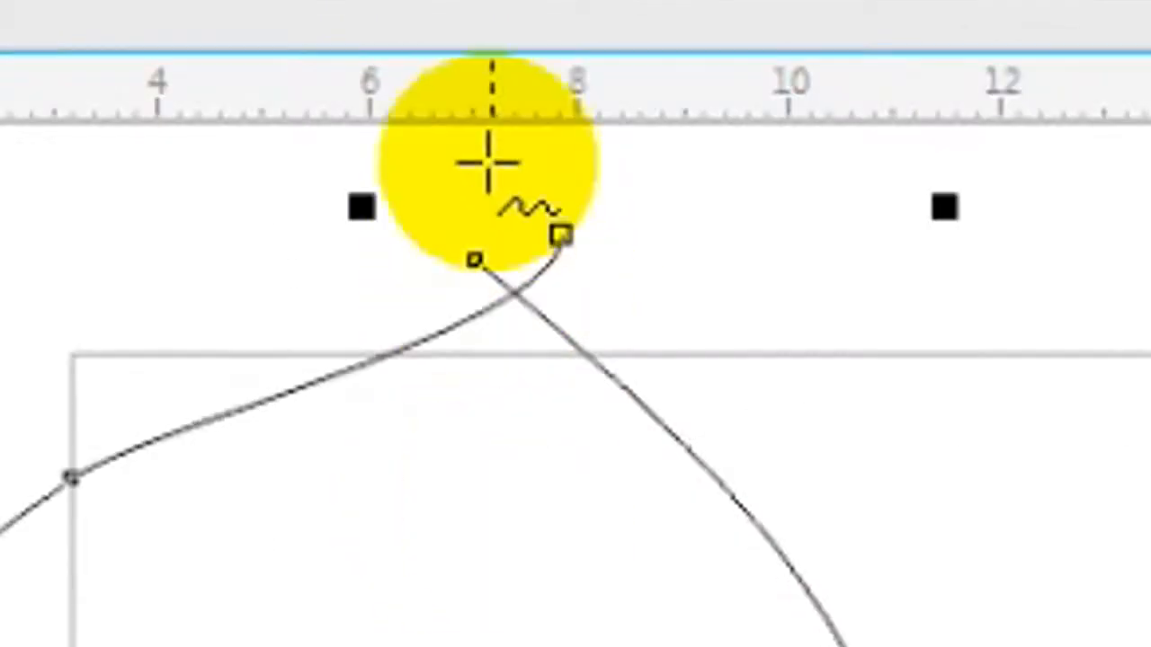
Step: Fill the closed curve beside the page with cyan and assign a yellow fill to the open curve with crossing ends
left_click(14, 106)
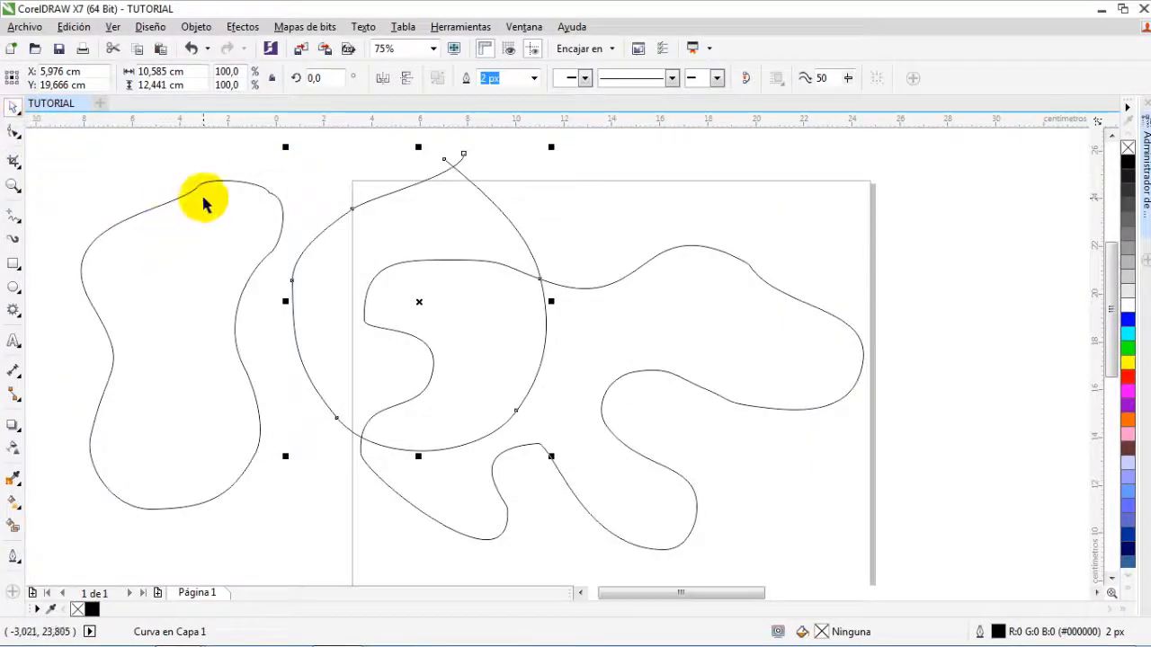
left_click(216, 212)
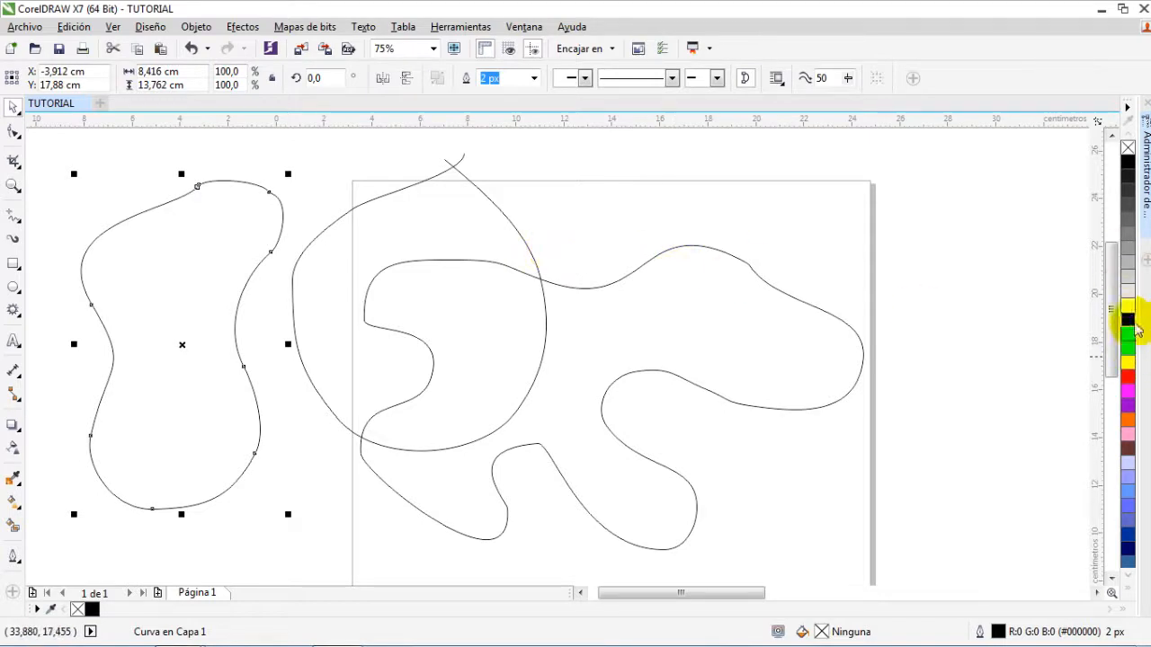
left_click(1127, 332)
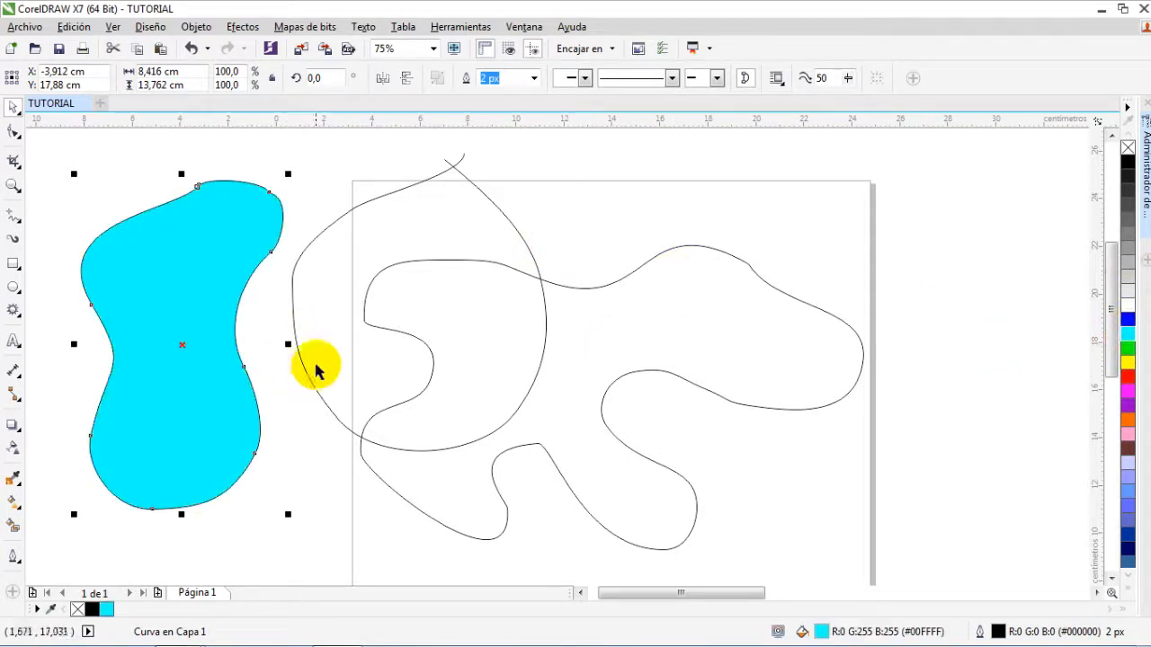
left_click(440, 215)
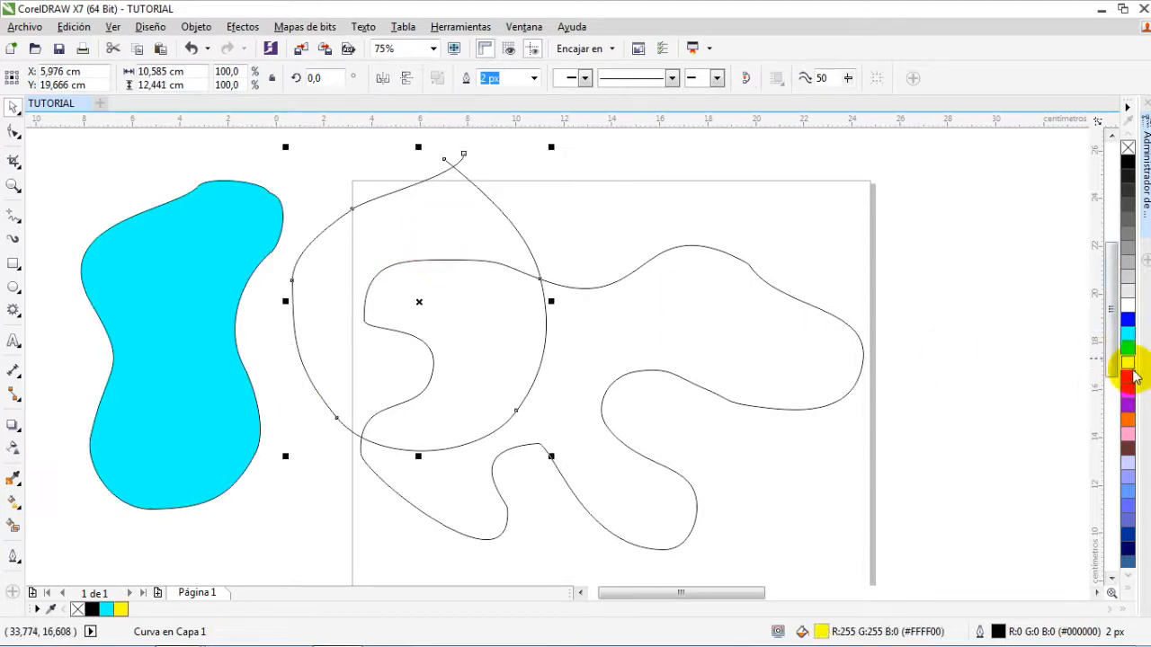
Step: Close the open curve with the Shape tool by moving one end node onto the other so the two join
scroll(447, 155, "up", 3)
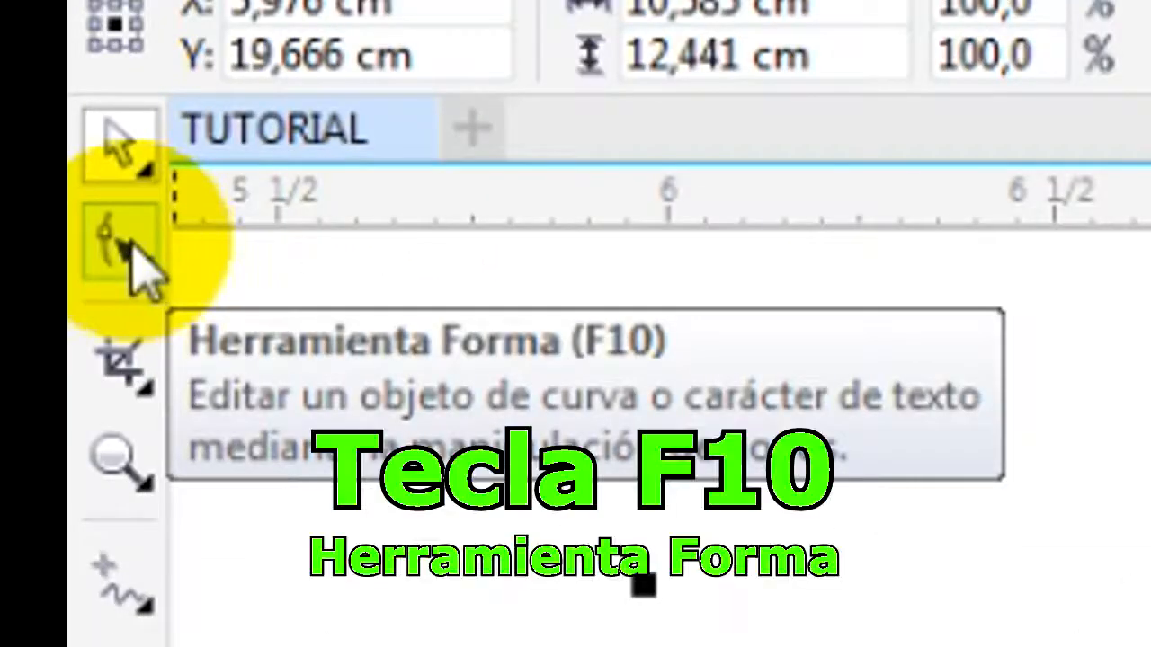
left_click(133, 243)
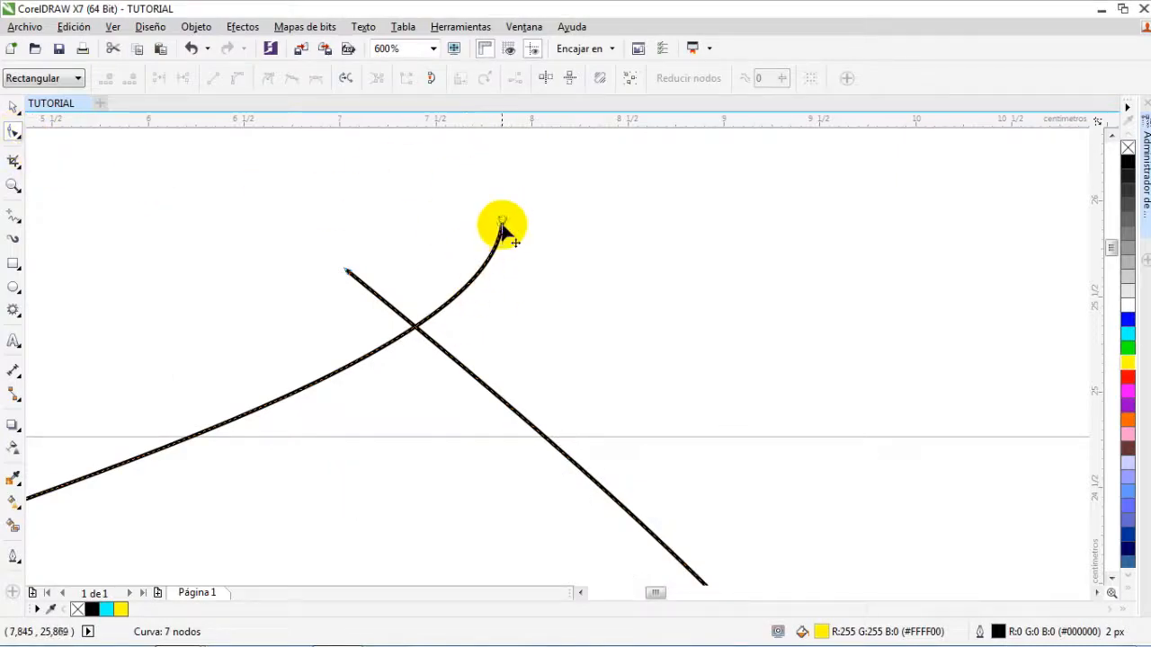
scroll(503, 226, "up", 3)
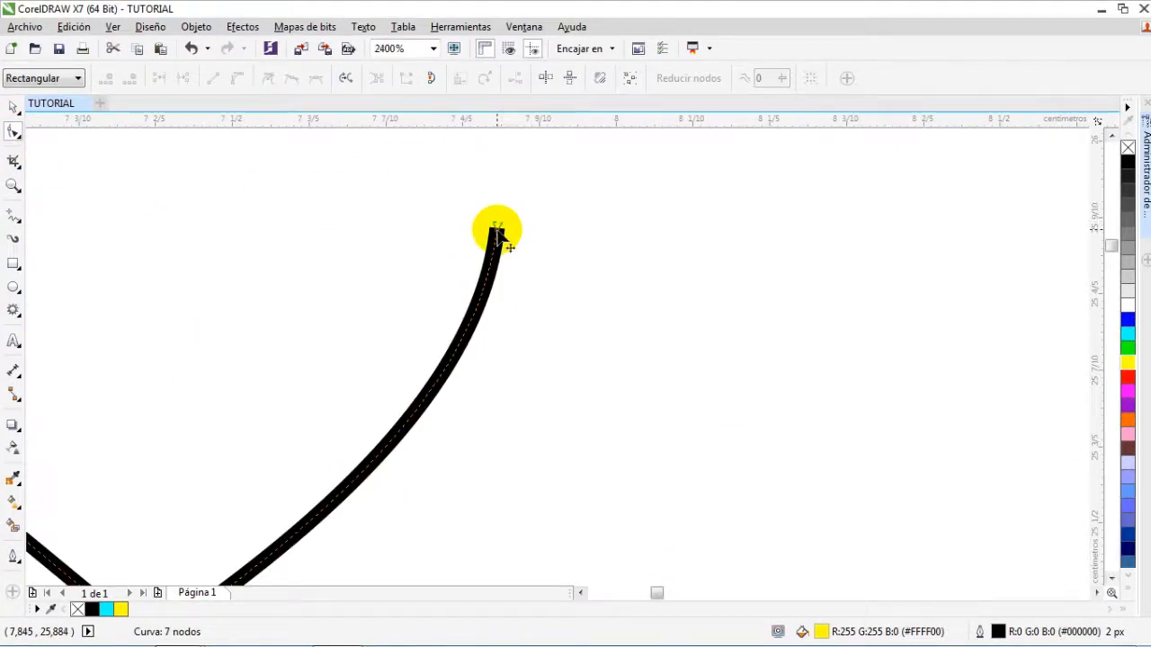
scroll(496, 230, "down", 2)
scroll(499, 227, "up", 1)
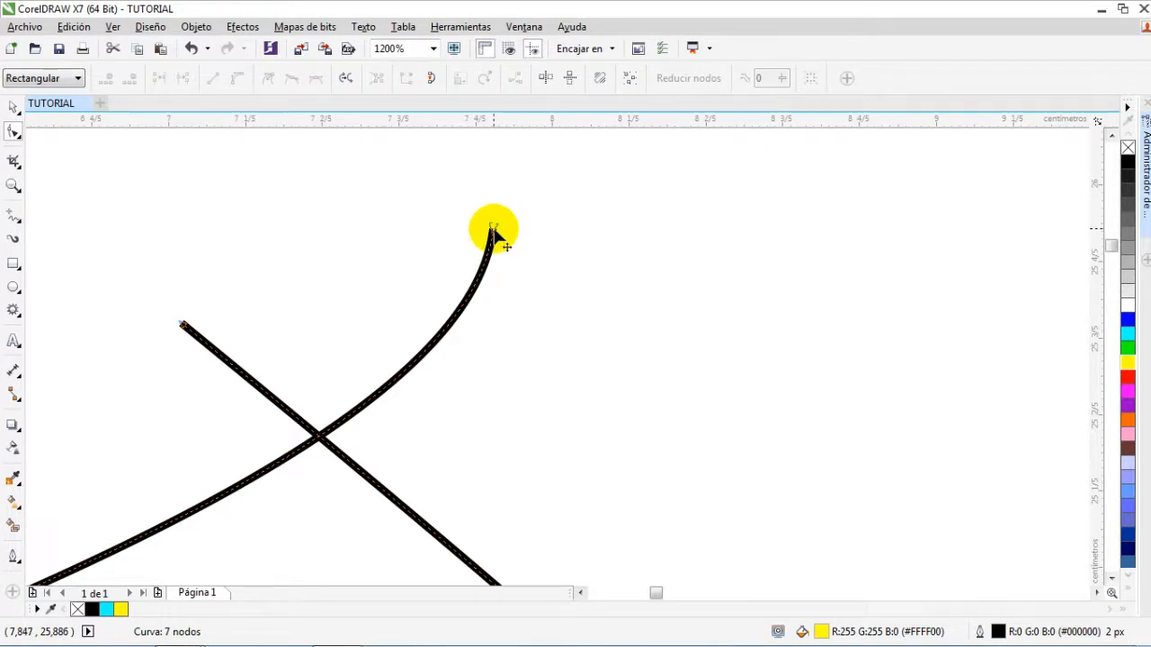
left_click_drag(490, 232, 323, 306)
left_click_drag(249, 324, 183, 324)
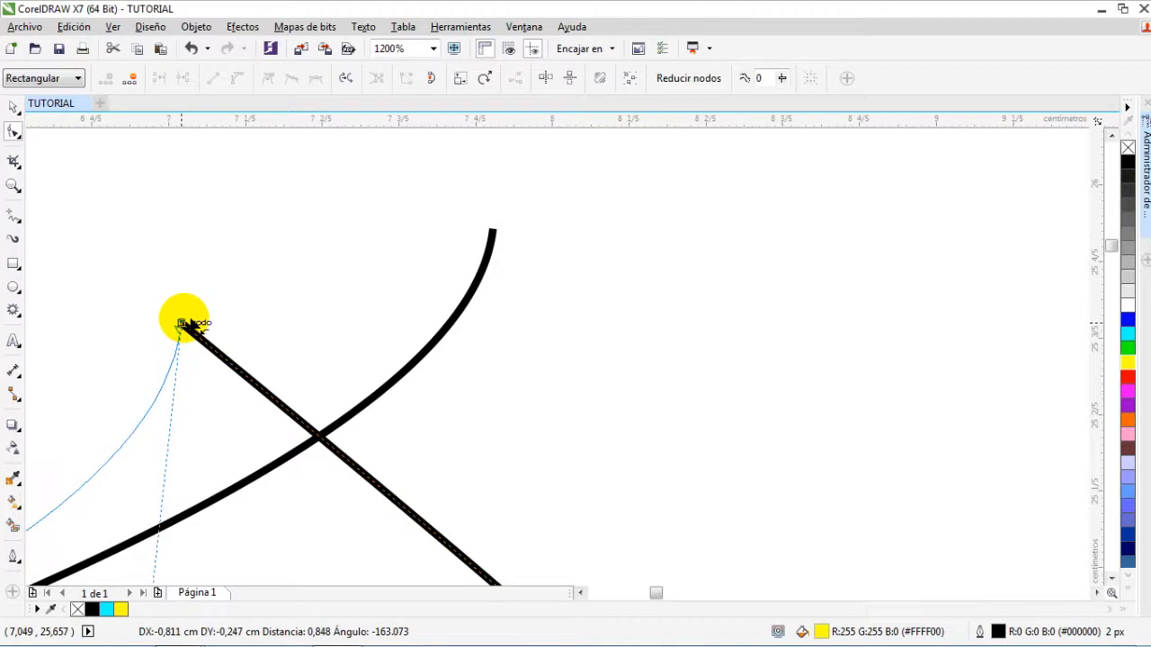
left_click_drag(182, 323, 180, 321)
scroll(138, 405, "down", 7)
scroll(148, 361, "up", 3)
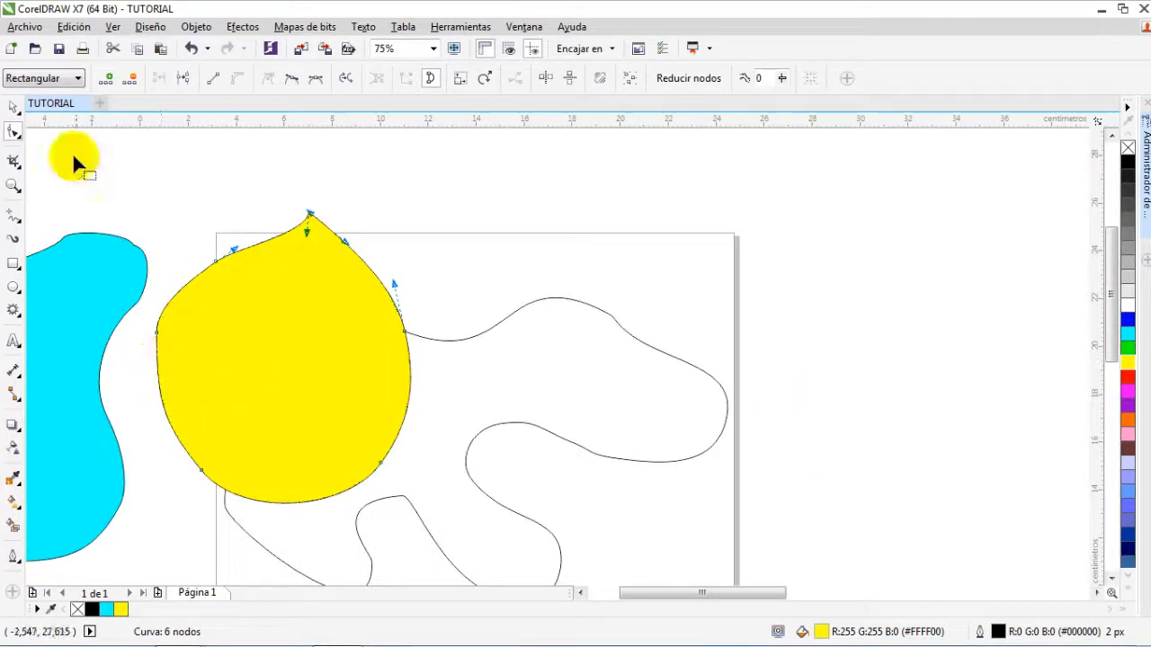
Step: Move the yellow shape beside the page and the cyan shape onto it, and delete all the curves
left_click(13, 108)
left_click_drag(334, 334, 925, 301)
left_click_drag(90, 284, 435, 181)
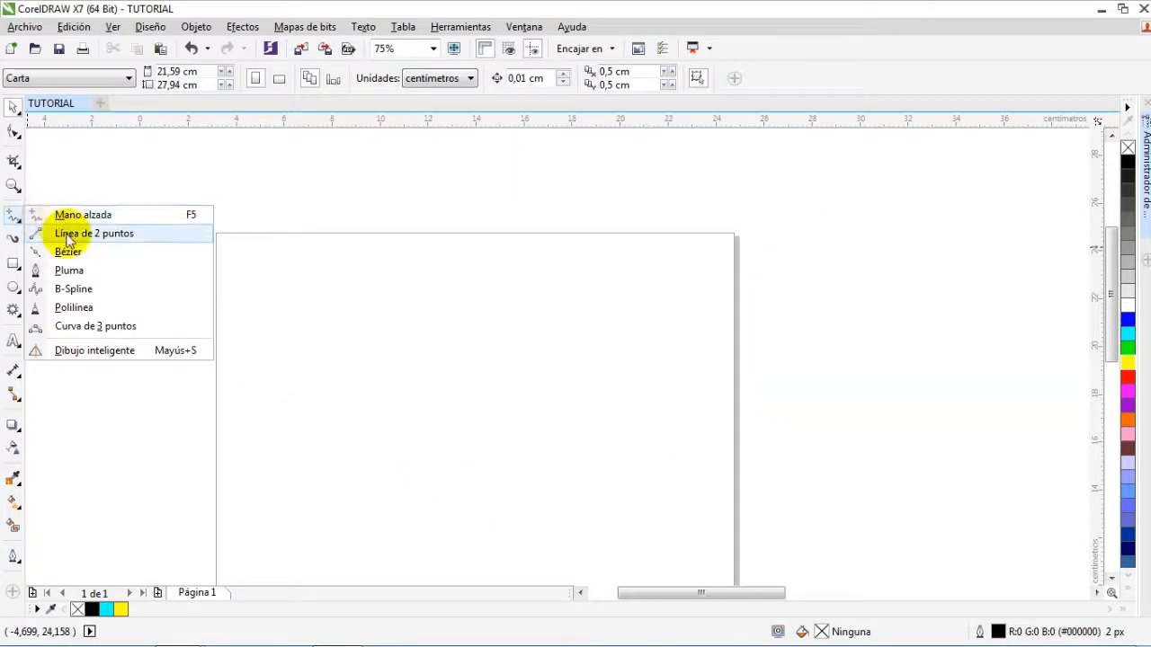
Step: Draw several straight lines at different angles over and beside the page with the 2-Point Line tool, and delete them all
left_click(68, 234)
left_click_drag(288, 410, 546, 289)
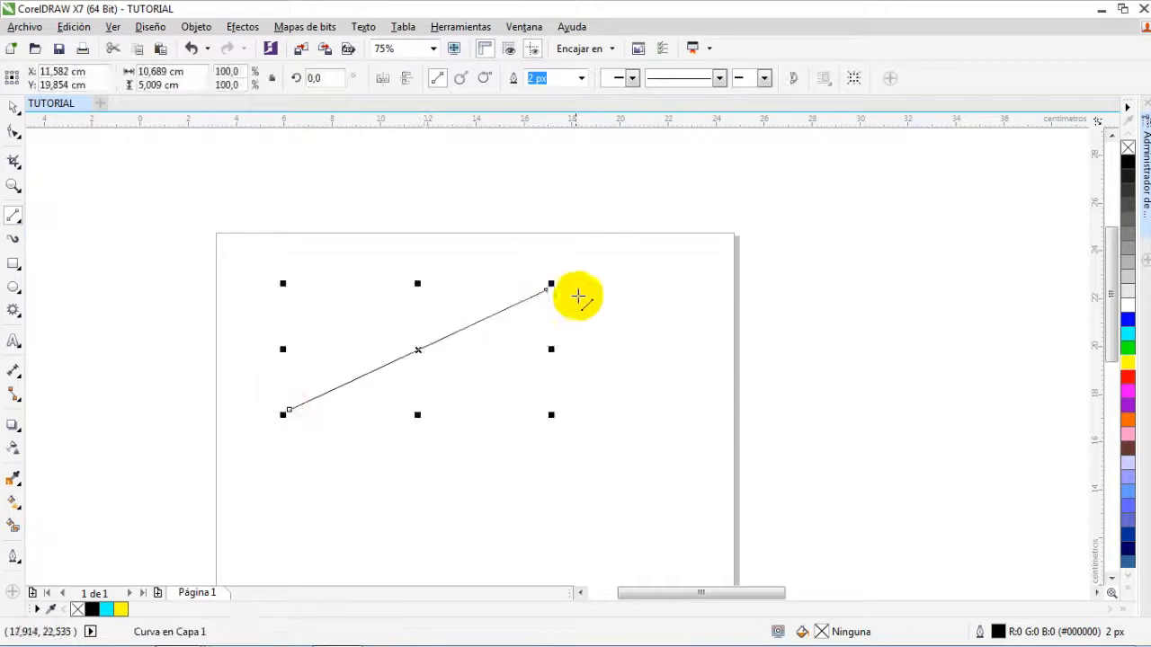
left_click_drag(633, 440, 310, 544)
left_click_drag(357, 462, 398, 442)
left_click(521, 380)
mouse_move(648, 300)
left_mouse_down()
mouse_move(557, 432)
mouse_move(316, 498)
left_mouse_up()
left_click_drag(137, 279, 485, 279)
left_click_drag(527, 199, 730, 440)
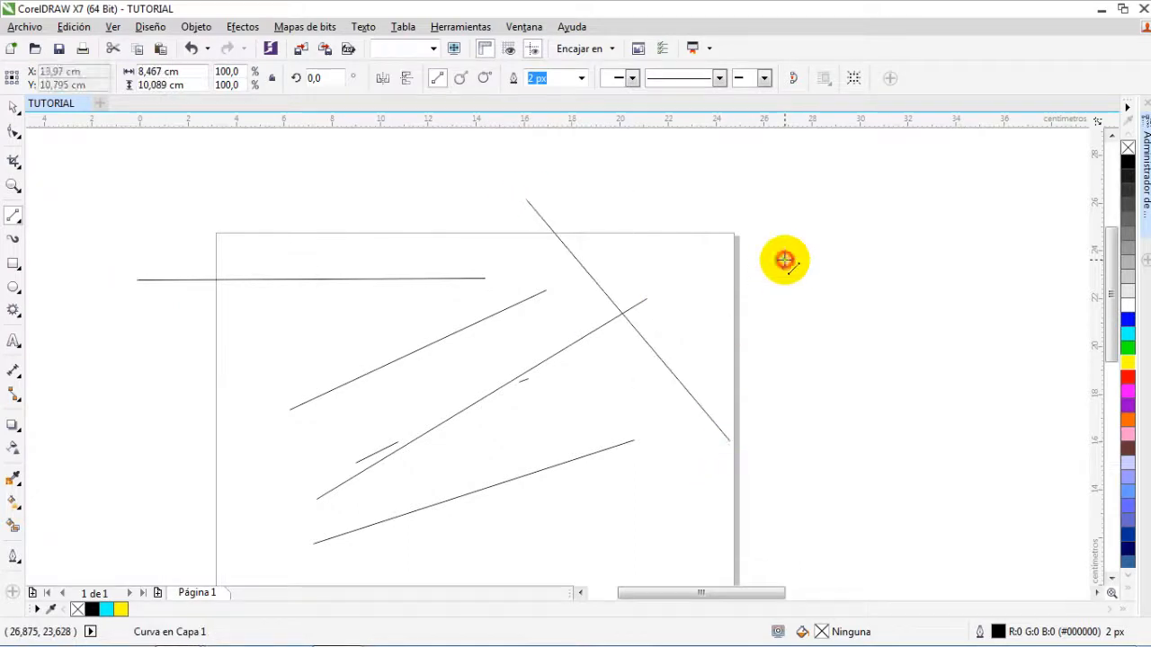
left_click_drag(655, 184, 910, 428)
left_click_drag(879, 231, 694, 412)
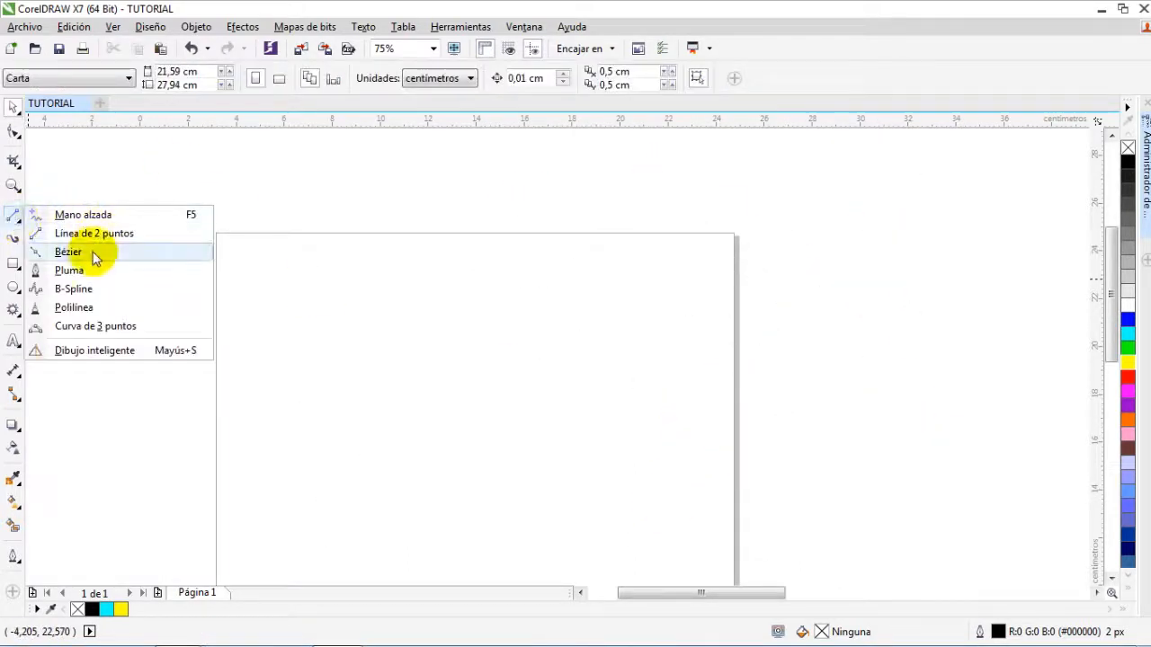
Step: Draw a closed ten-node polygon with straight sides and a notch in its lower edge using the Bézier tool
left_click(68, 252)
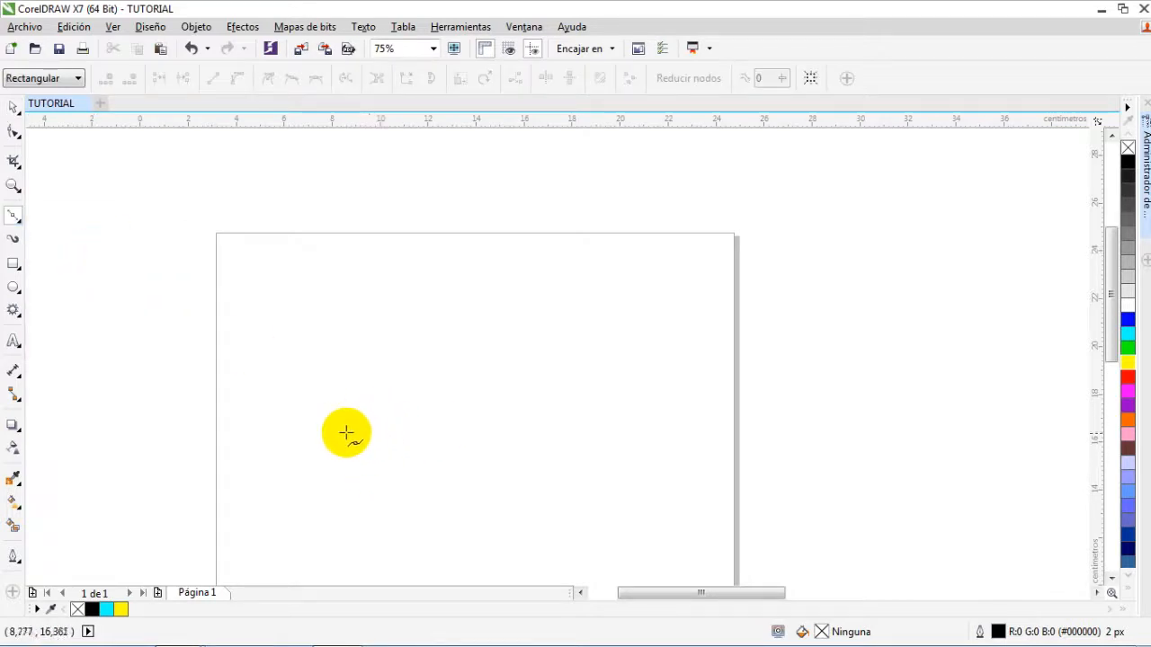
left_click(290, 467)
left_click(313, 259)
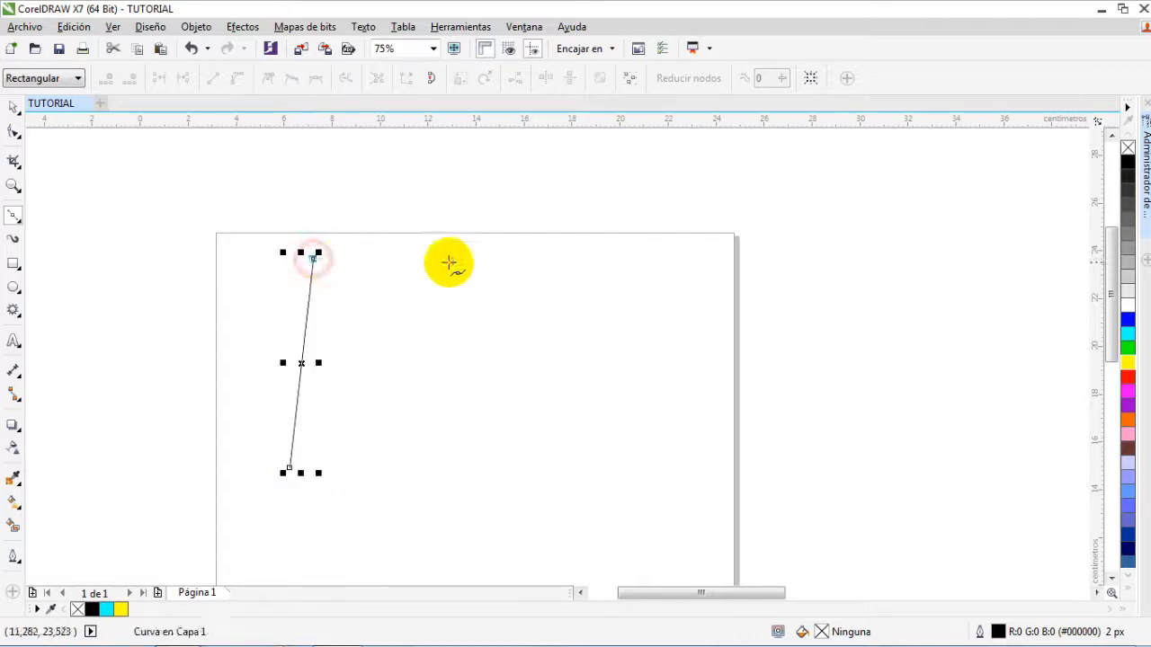
left_click(541, 255)
left_click(728, 352)
left_click(603, 464)
left_click(416, 520)
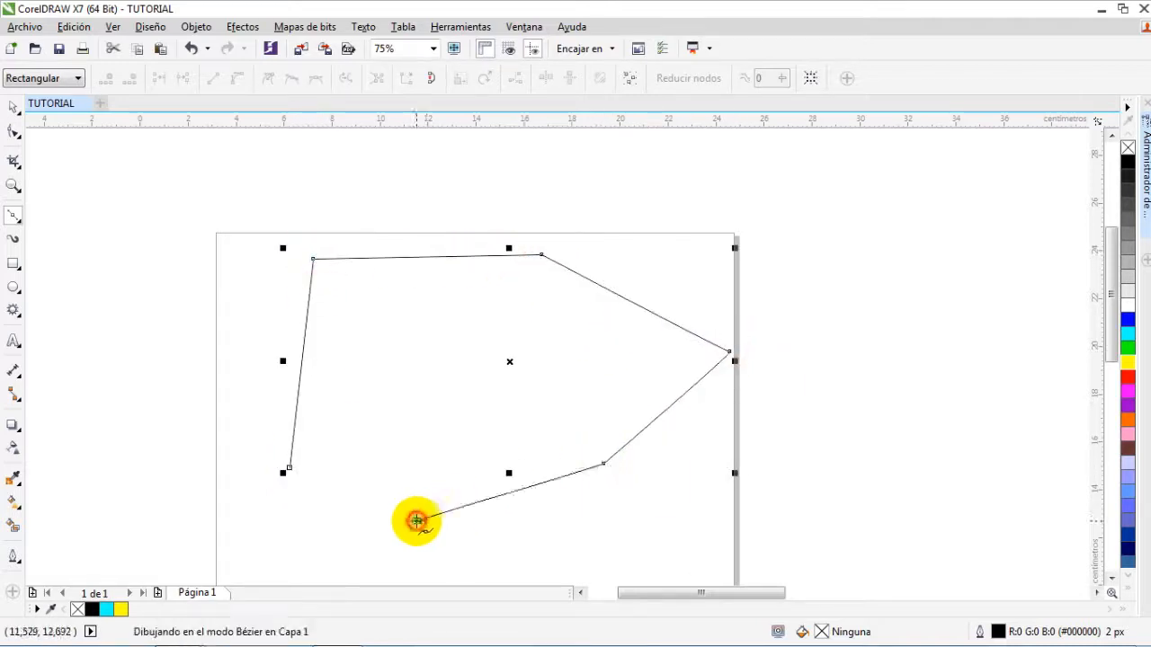
left_click(455, 385)
left_click(387, 367)
left_click(400, 442)
left_click(304, 523)
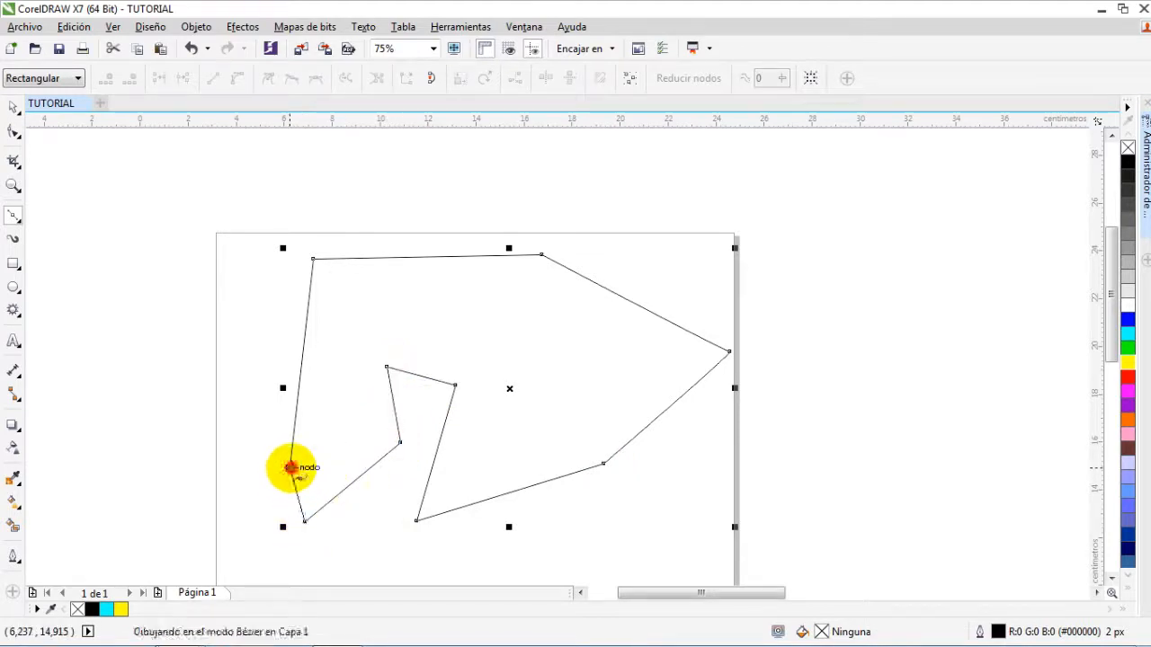
left_click(290, 467)
Step: Reshape the polygon with the Shape tool: move the top and left corner nodes outward, raise the lowest left node, and widen the notch
left_click(14, 131)
left_click(69, 126)
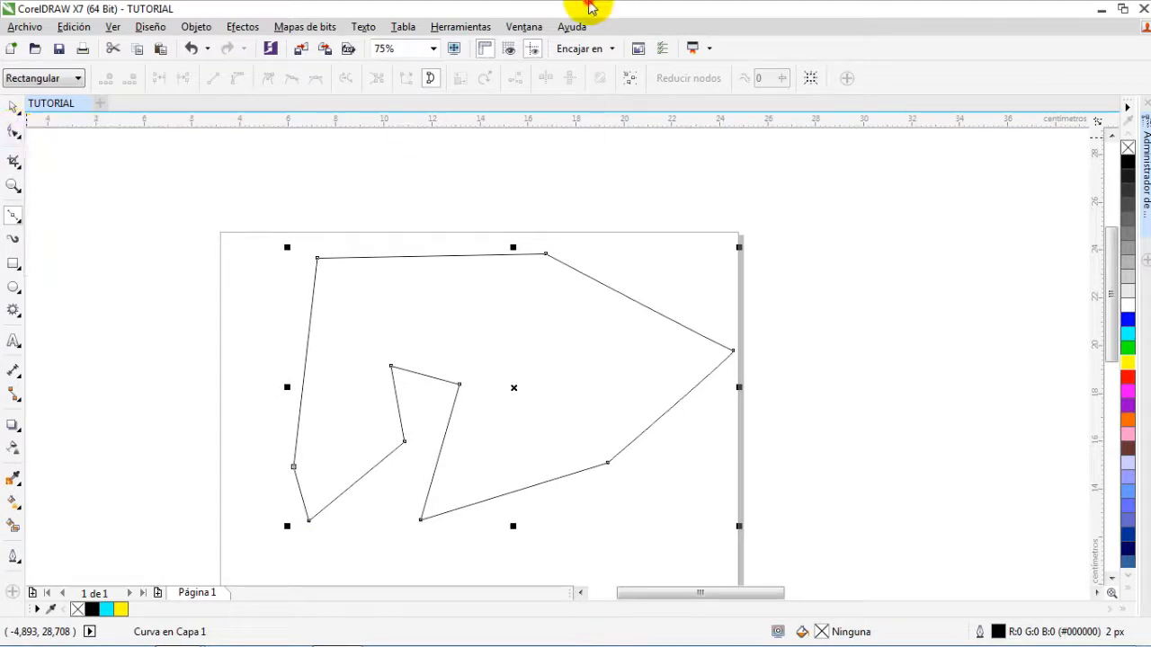
left_click(11, 133)
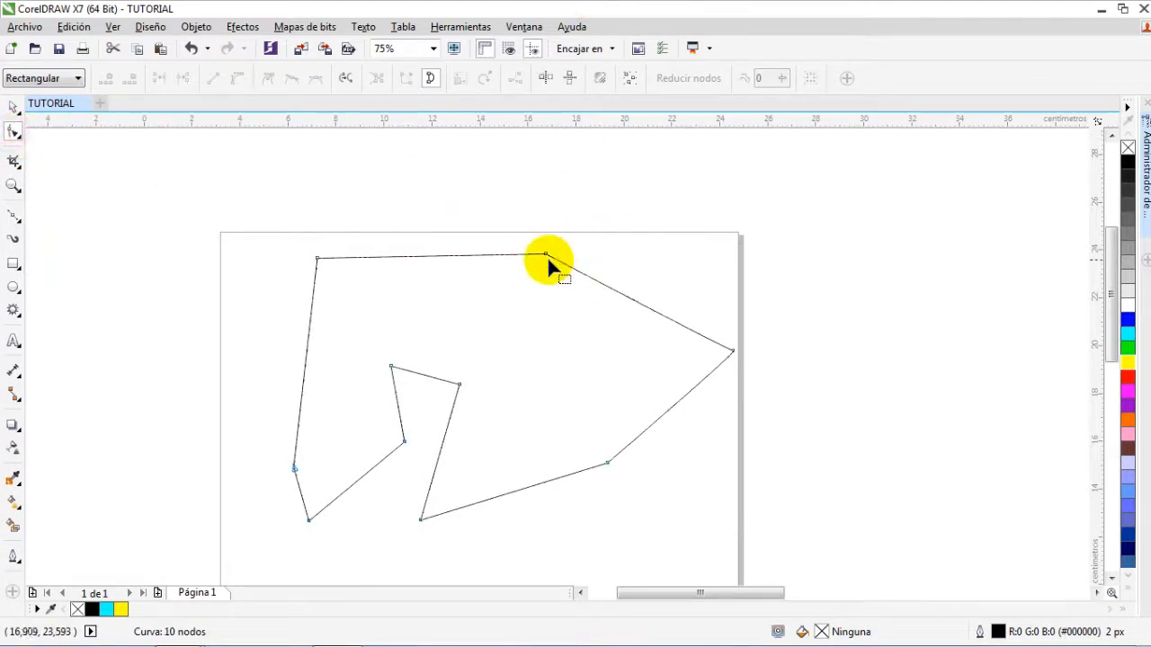
scroll(551, 251, "up", 3)
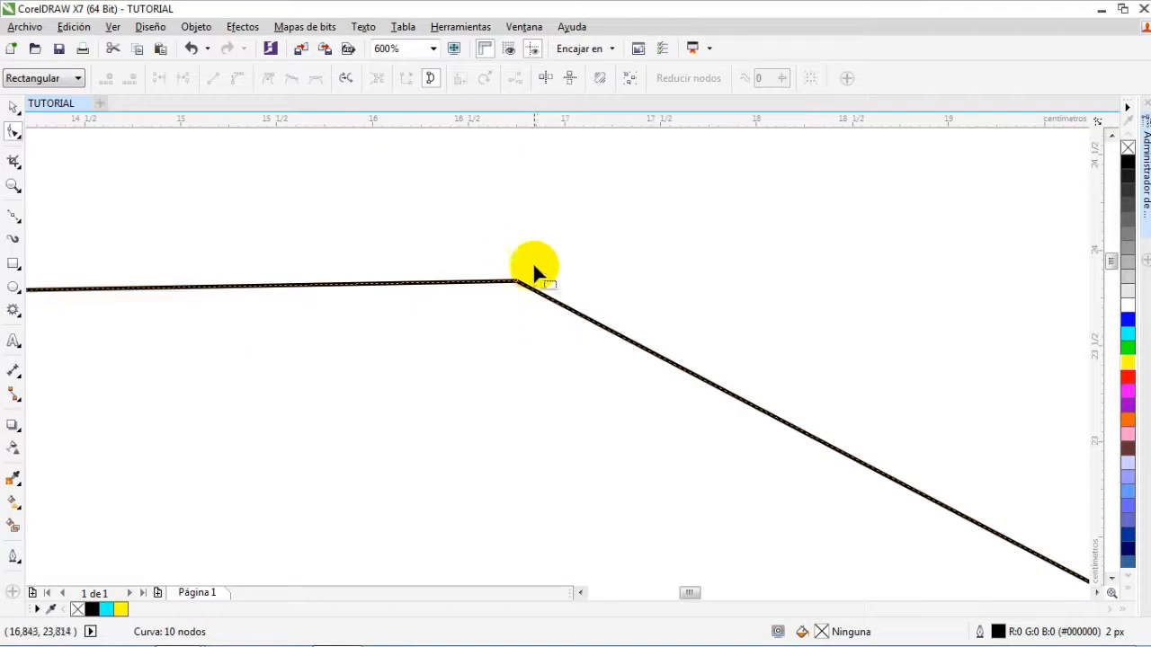
scroll(503, 260, "down", 5)
scroll(500, 255, "down", 2)
scroll(505, 259, "up", 2)
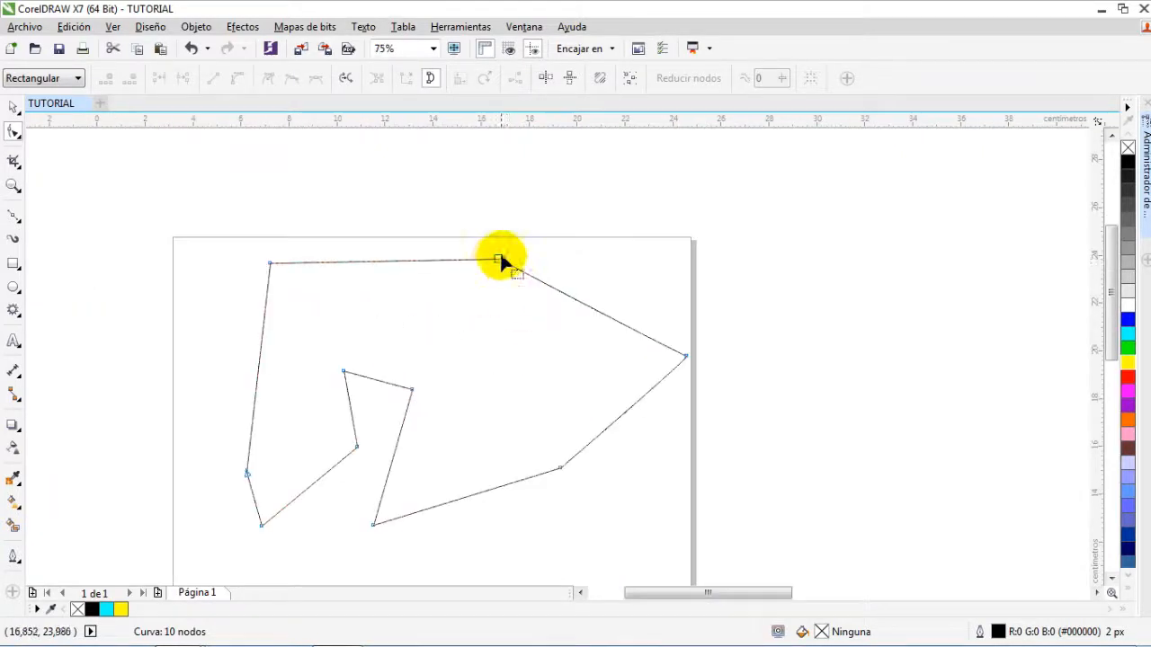
left_click_drag(499, 262, 529, 161)
left_click_drag(270, 264, 172, 247)
left_click_drag(244, 471, 142, 448)
left_click_drag(262, 525, 255, 465)
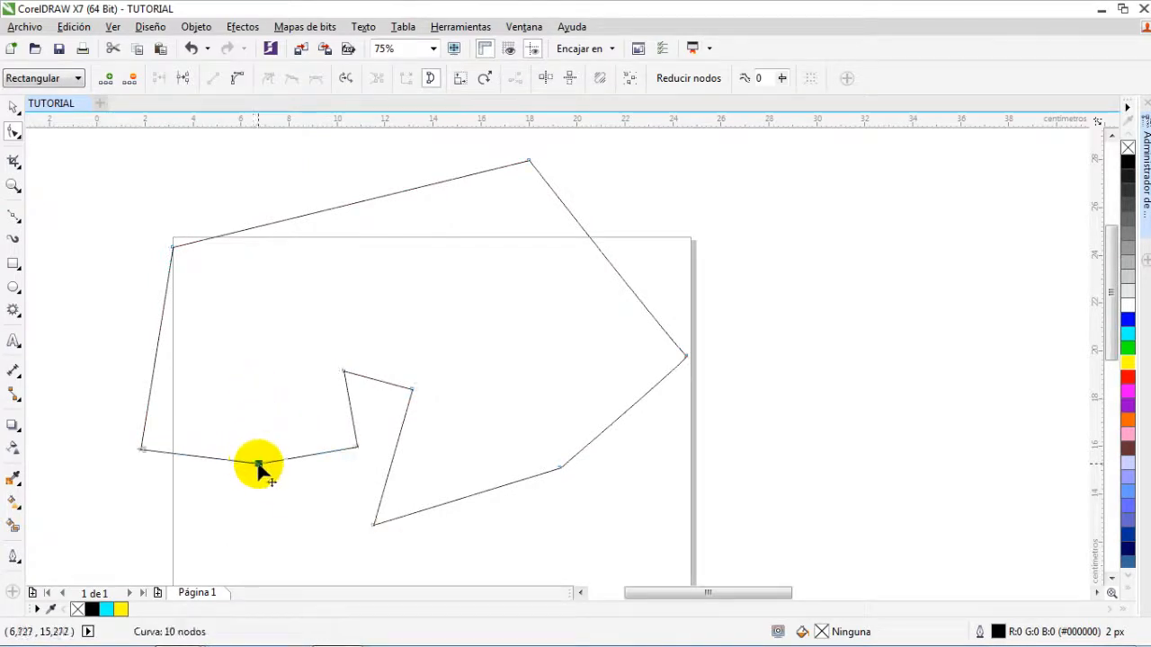
left_click_drag(258, 465, 250, 472)
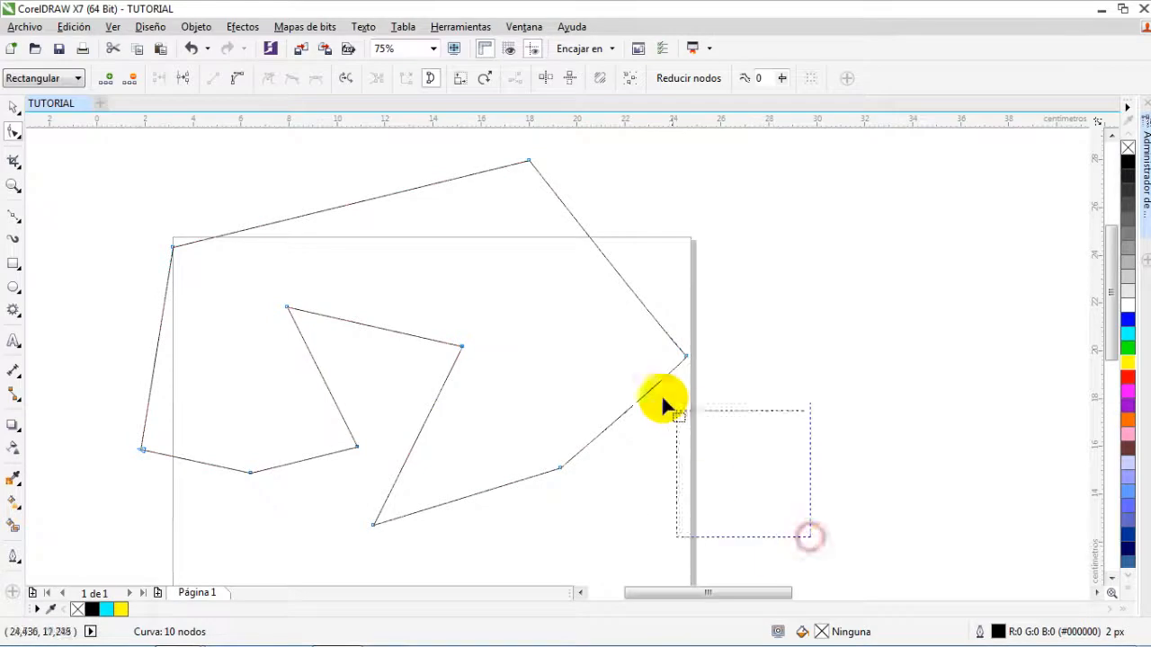
Step: Select the polygon's three outer right-hand nodes together and move them up and to the left
left_click_drag(664, 400, 500, 173)
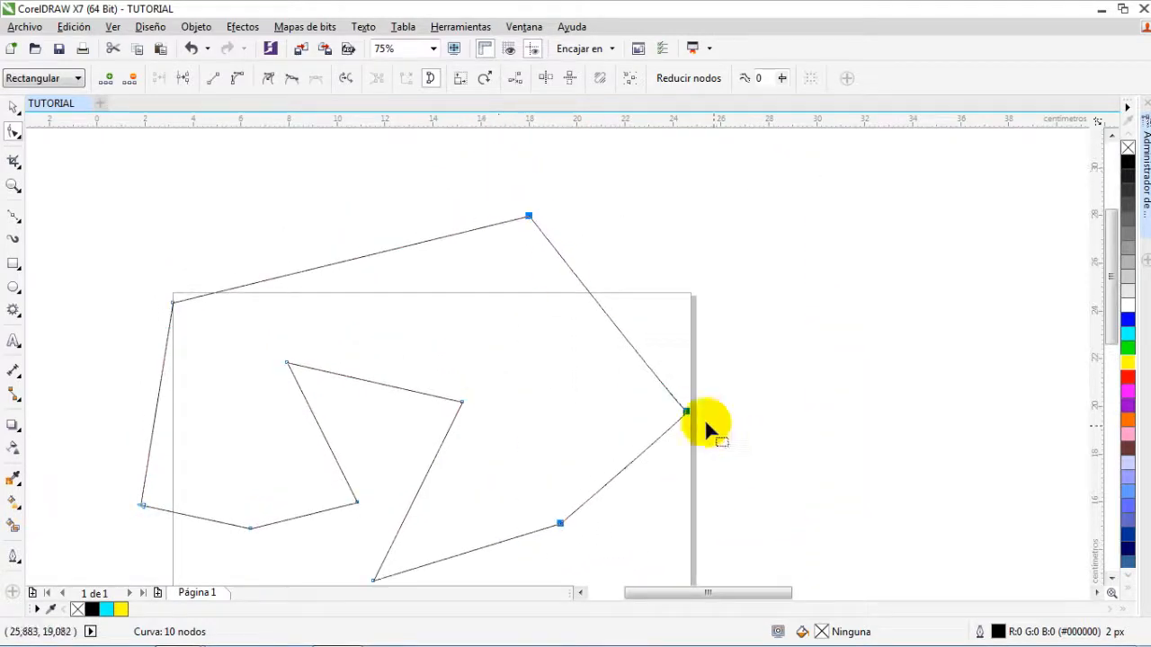
left_click_drag(688, 414, 647, 358)
left_click(706, 443)
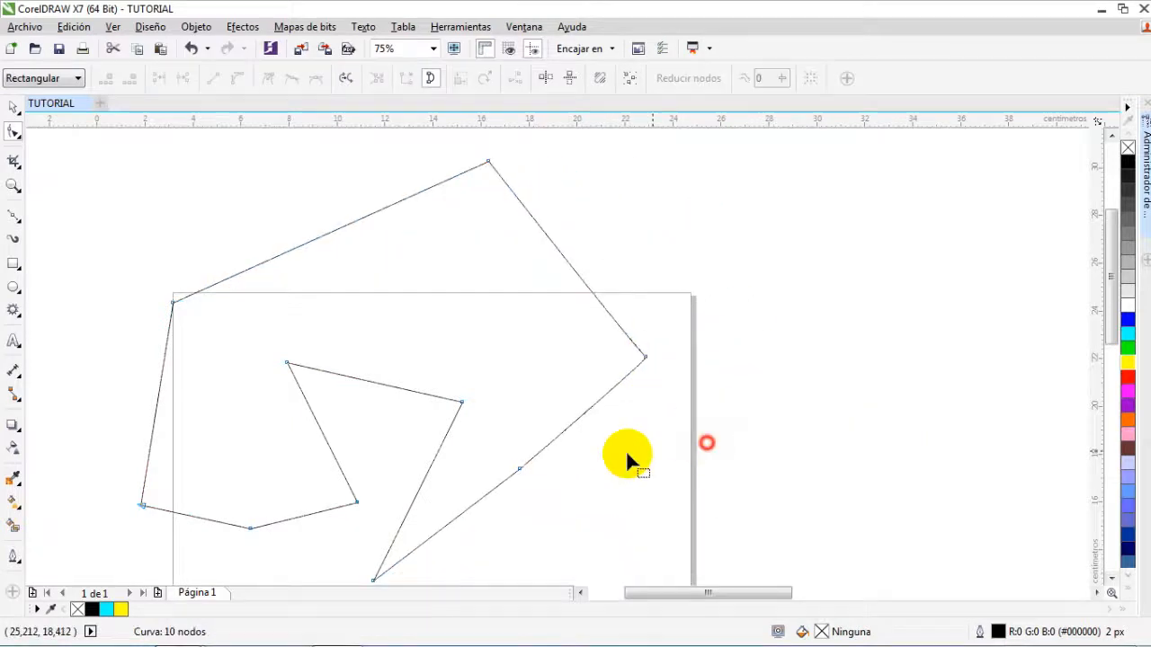
Step: Select the three outer right-hand nodes plus the notch's upper-right node and move them together about 10 cm to the right
left_click(520, 468)
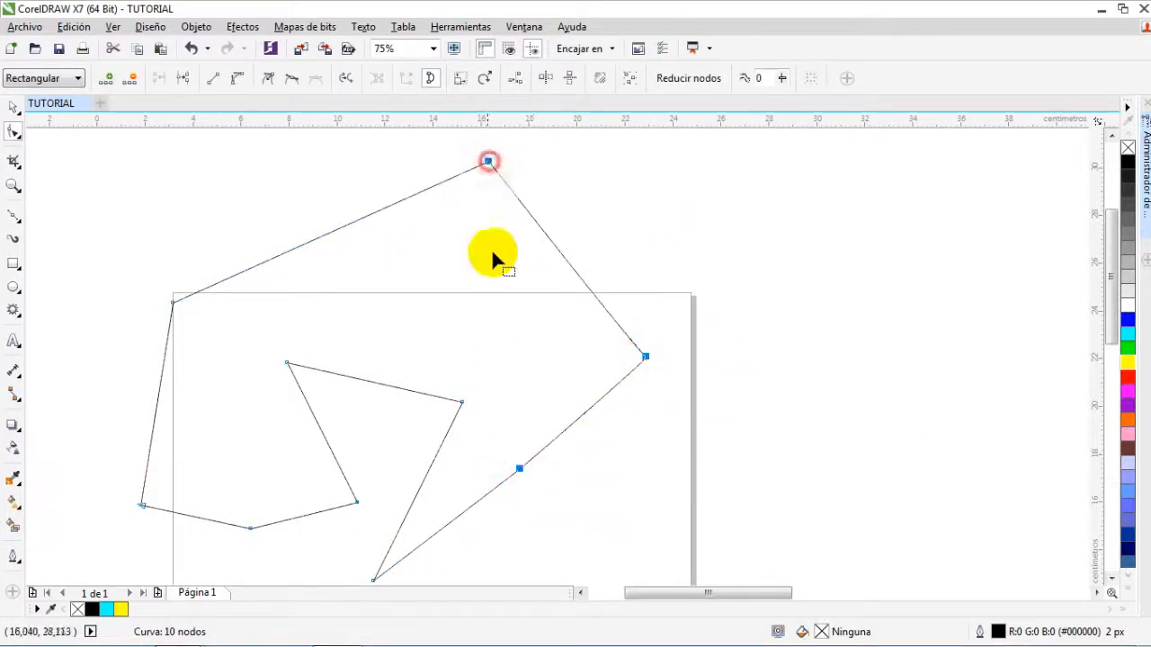
left_click(462, 401, "shift")
left_click_drag(645, 357, 886, 334)
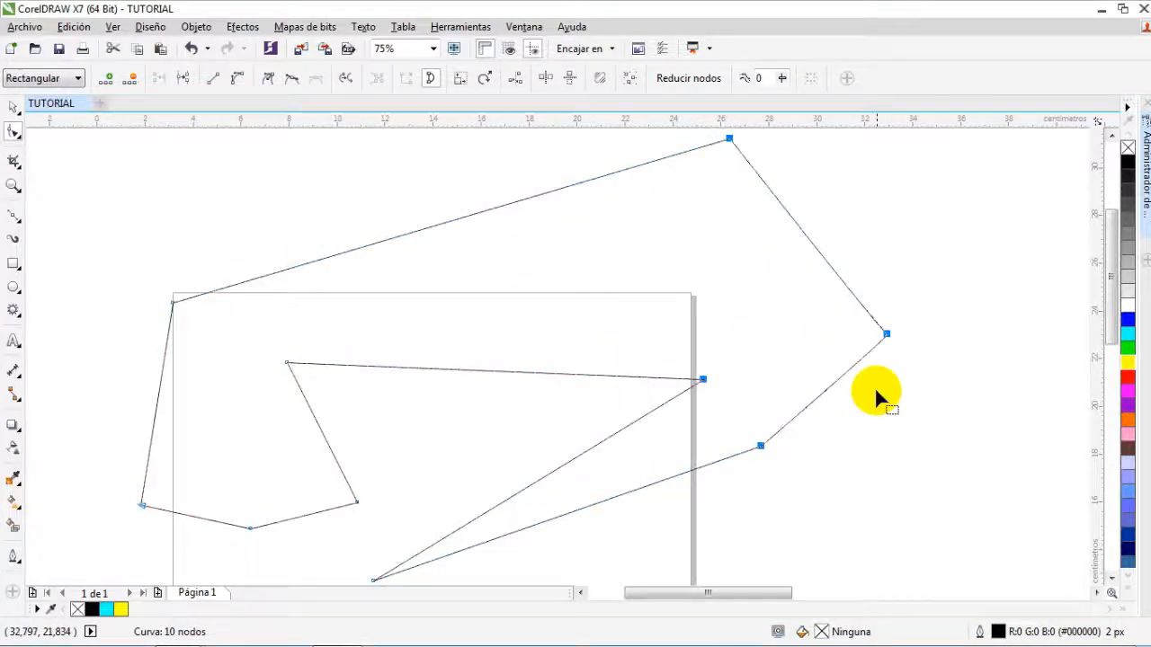
Step: Convert the straight segment along the top of the notch to a curve and bend it upward into an arch
left_click(464, 370)
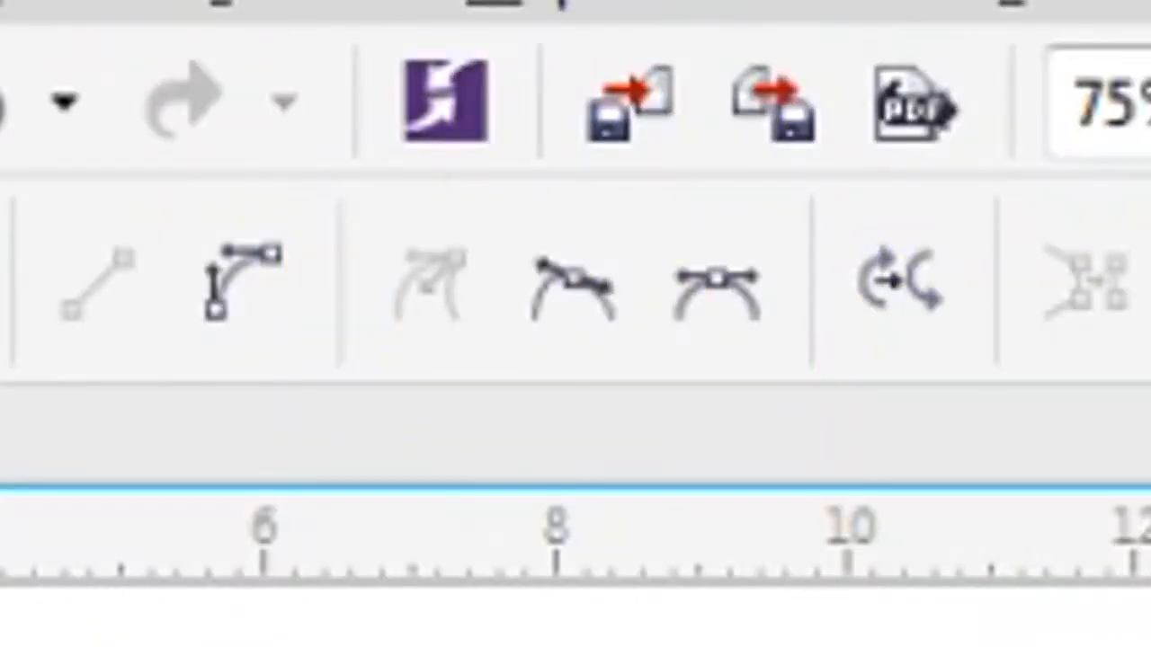
right_click(464, 369)
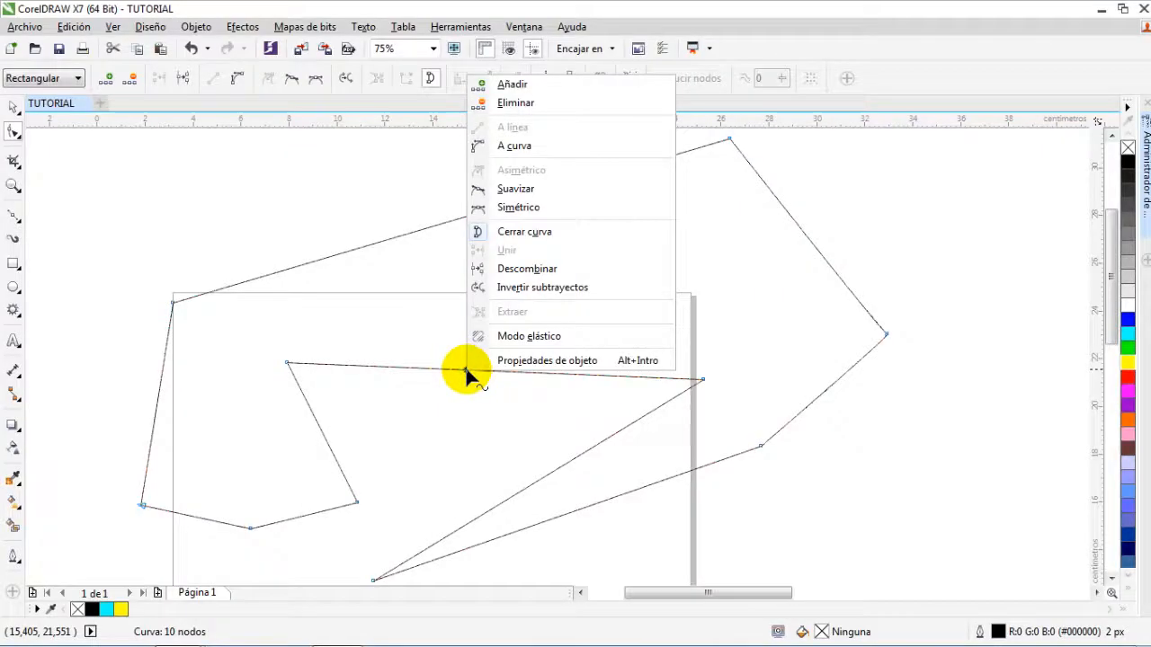
left_click(538, 148)
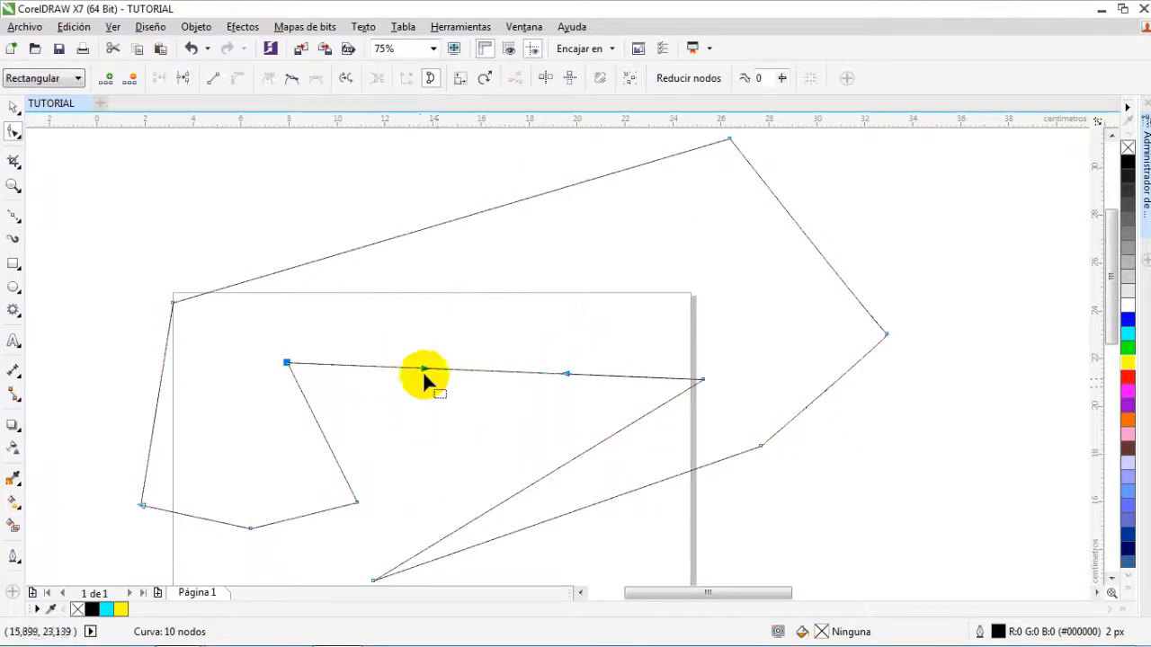
left_click_drag(492, 376, 501, 254)
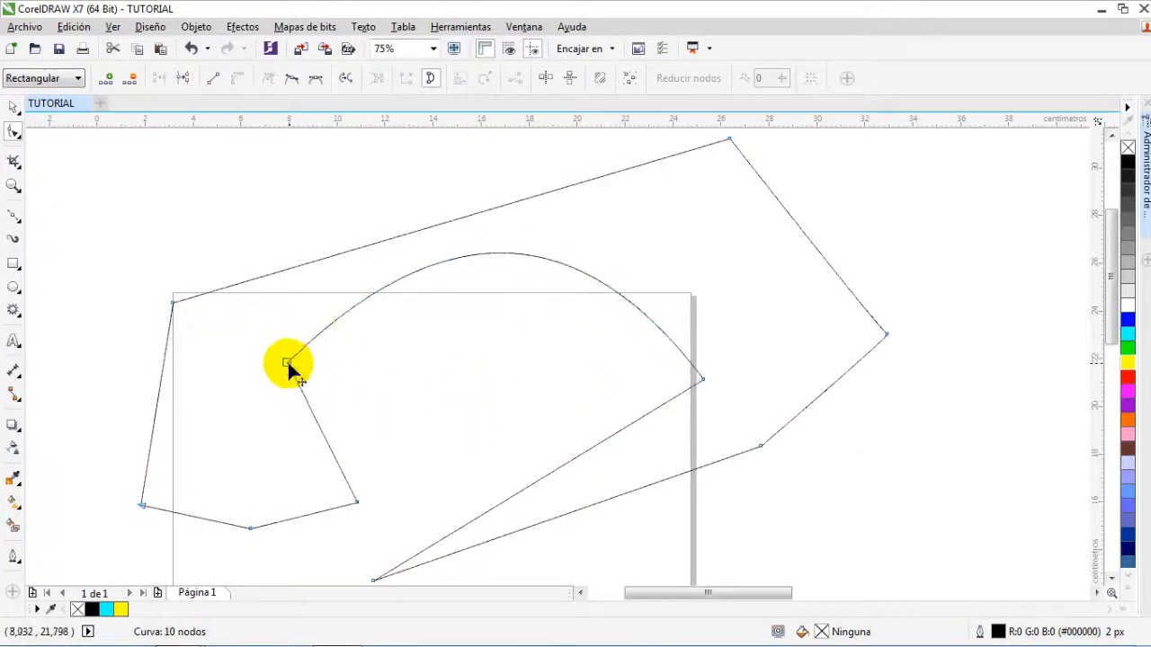
Step: Adjust the arch's two control handles outward so that the curve bulges past both of its end nodes
left_click(701, 378)
left_click_drag(586, 222, 820, 294)
left_click_drag(447, 207, 182, 211)
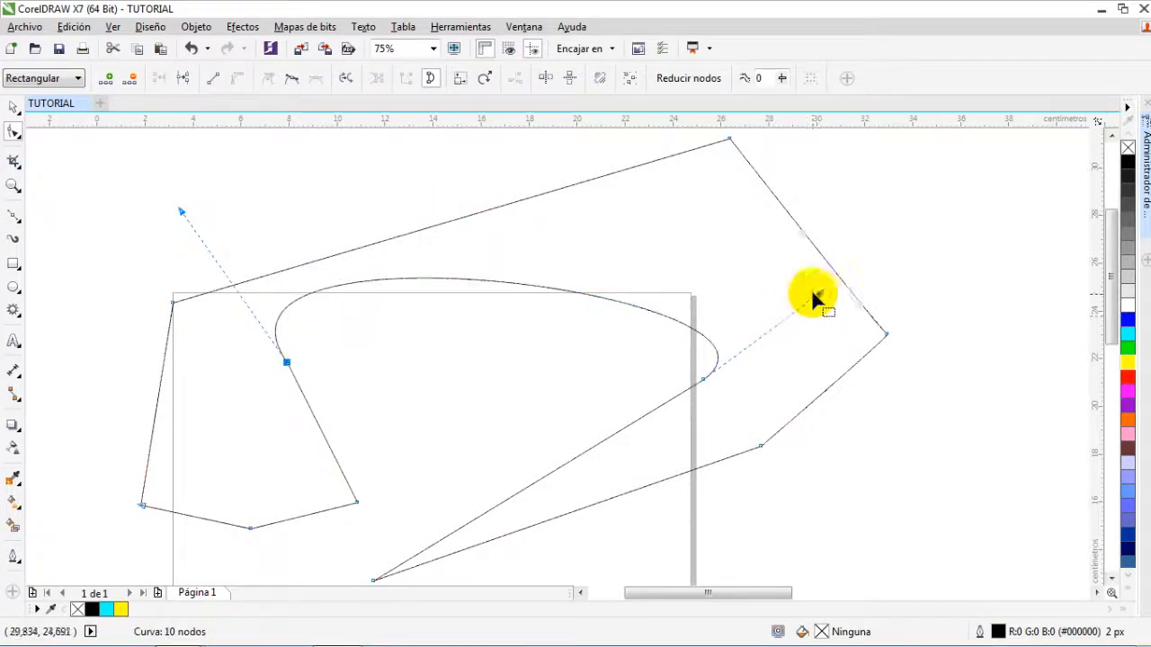
left_click_drag(820, 294, 819, 262)
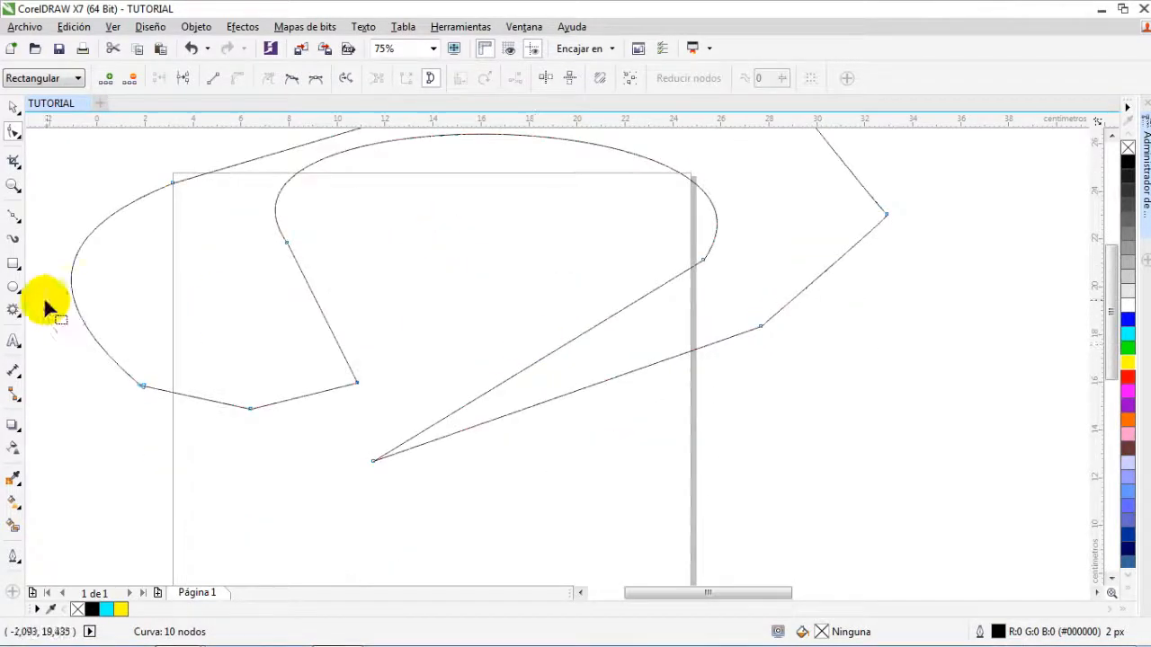
Step: Convert the polygon's outer left curved segment back to a straight line
right_click(72, 294)
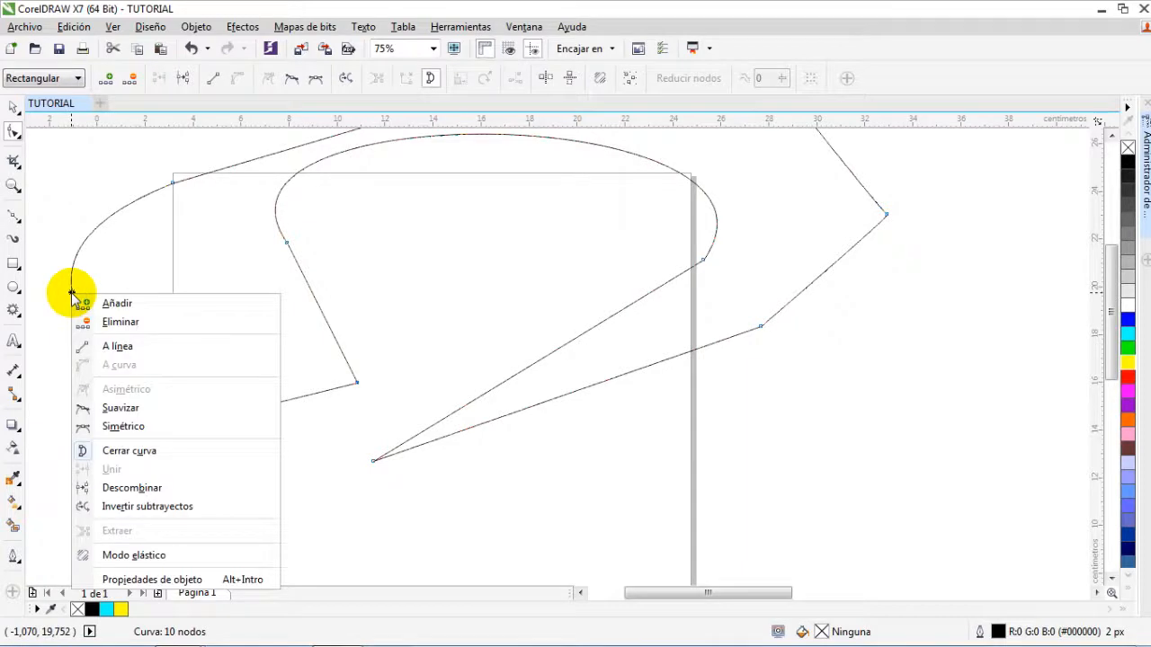
left_click(142, 349)
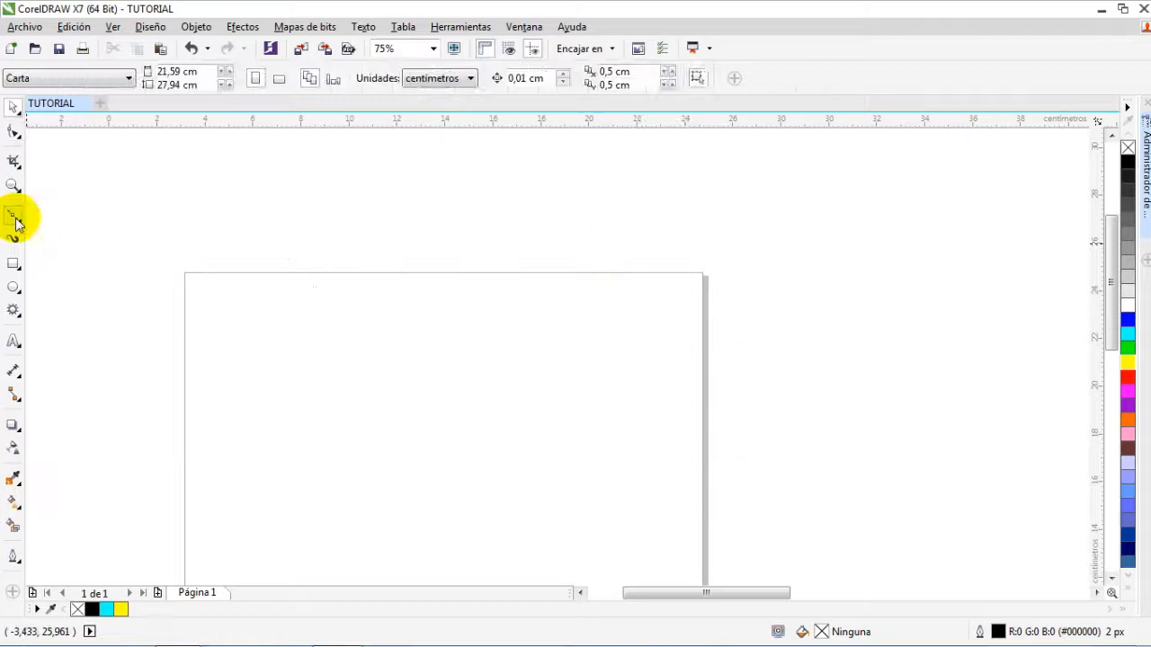
Step: Start a Pen tool path with a rising straight segment and continue it with a curved segment that arches above the page
left_click(16, 218)
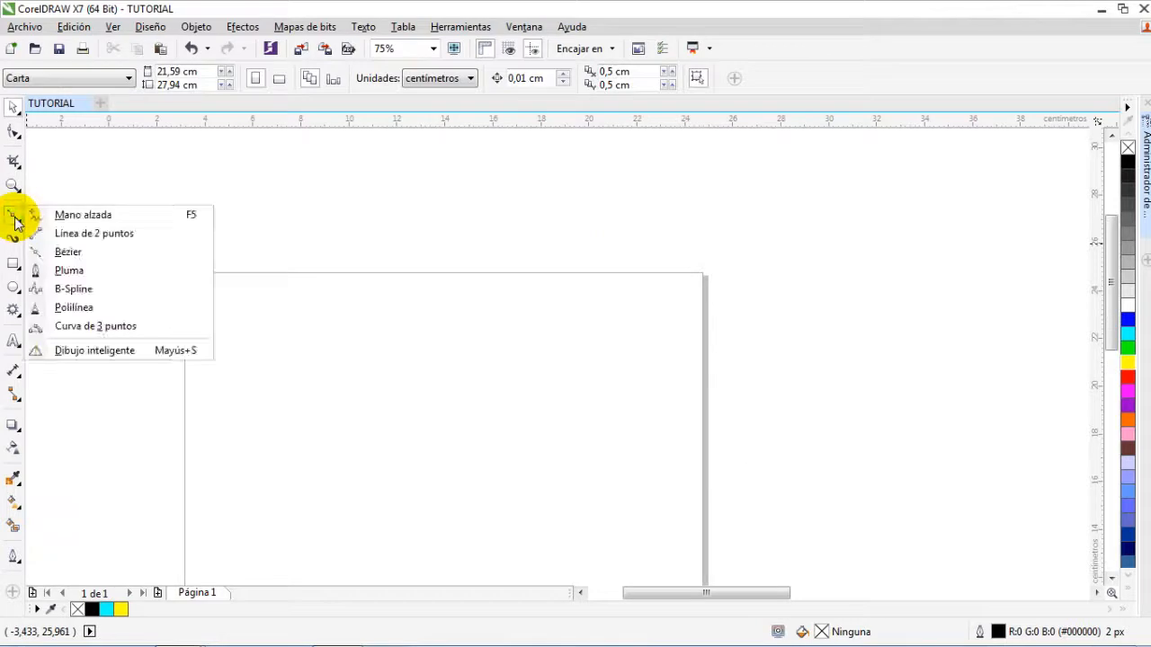
left_click(94, 269)
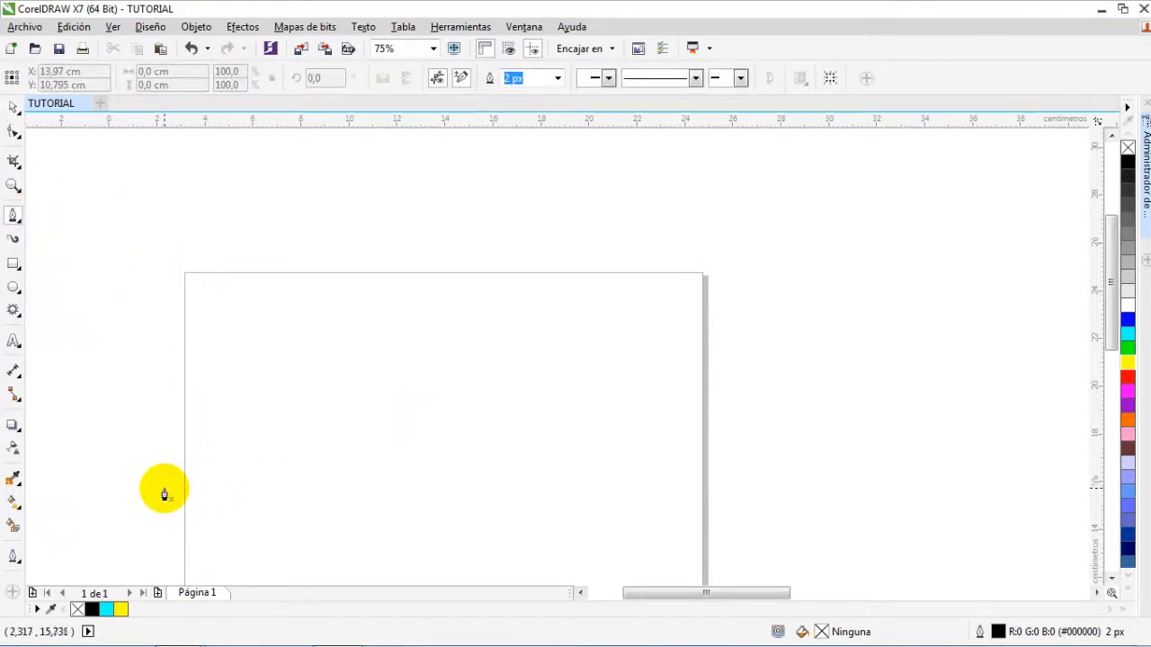
left_click(156, 527)
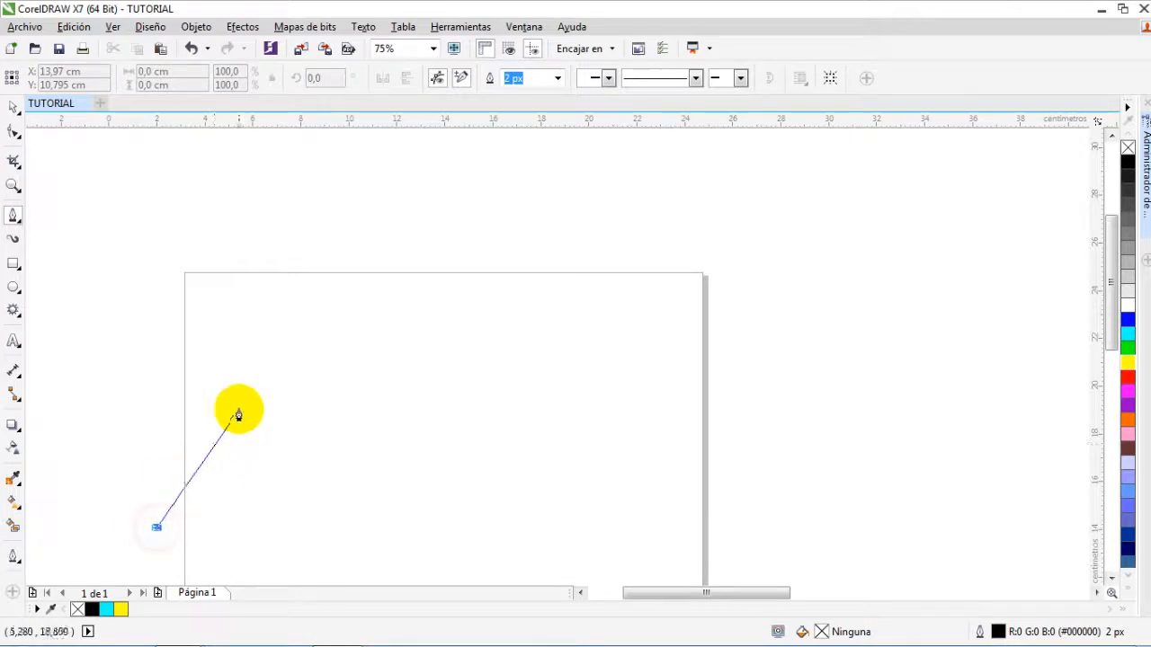
double_click(334, 312)
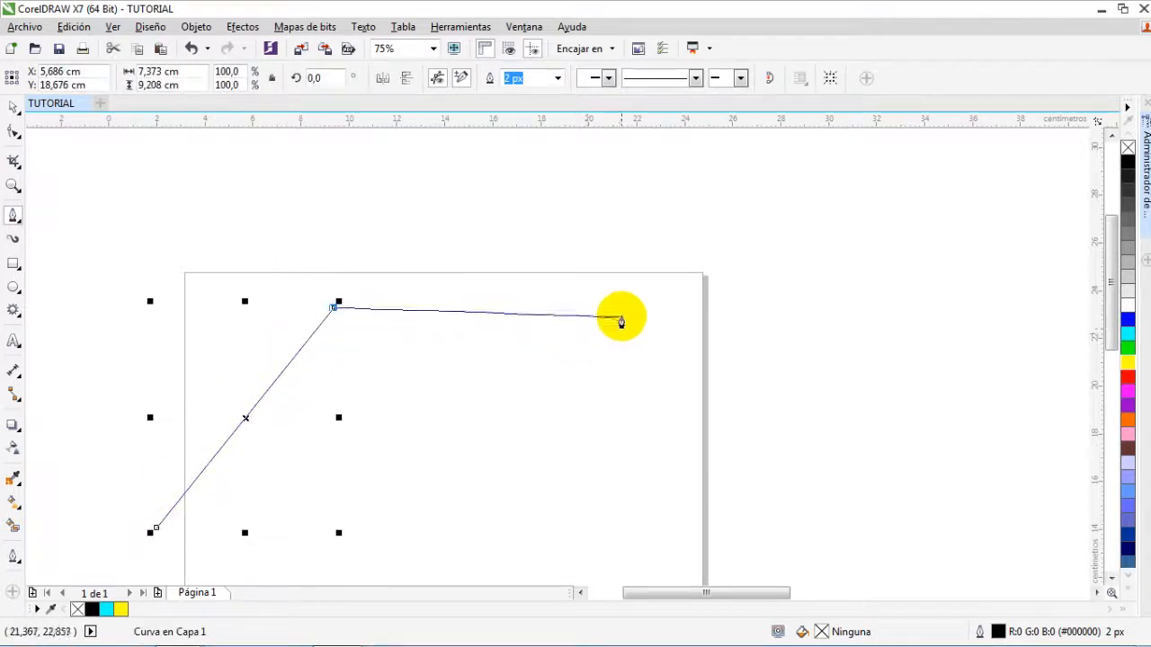
left_click_drag(538, 307, 611, 514)
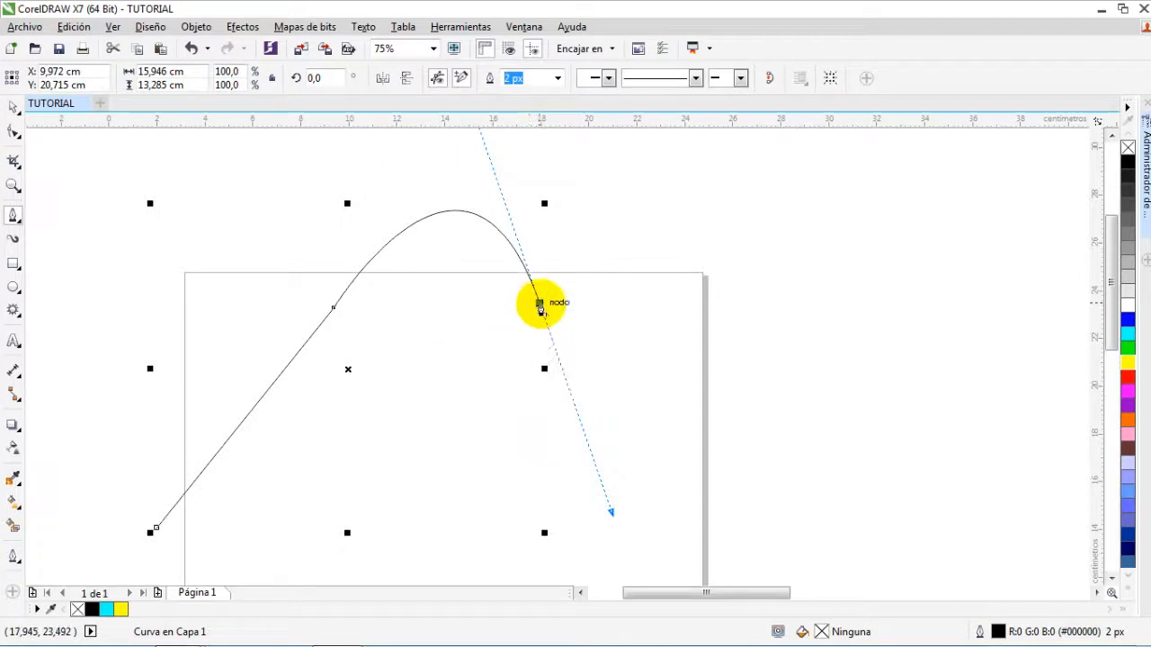
Step: Continue the pen path with a straight segment, a wide bottom curve, two straight segments and a curve bulging to the right
left_click(537, 317)
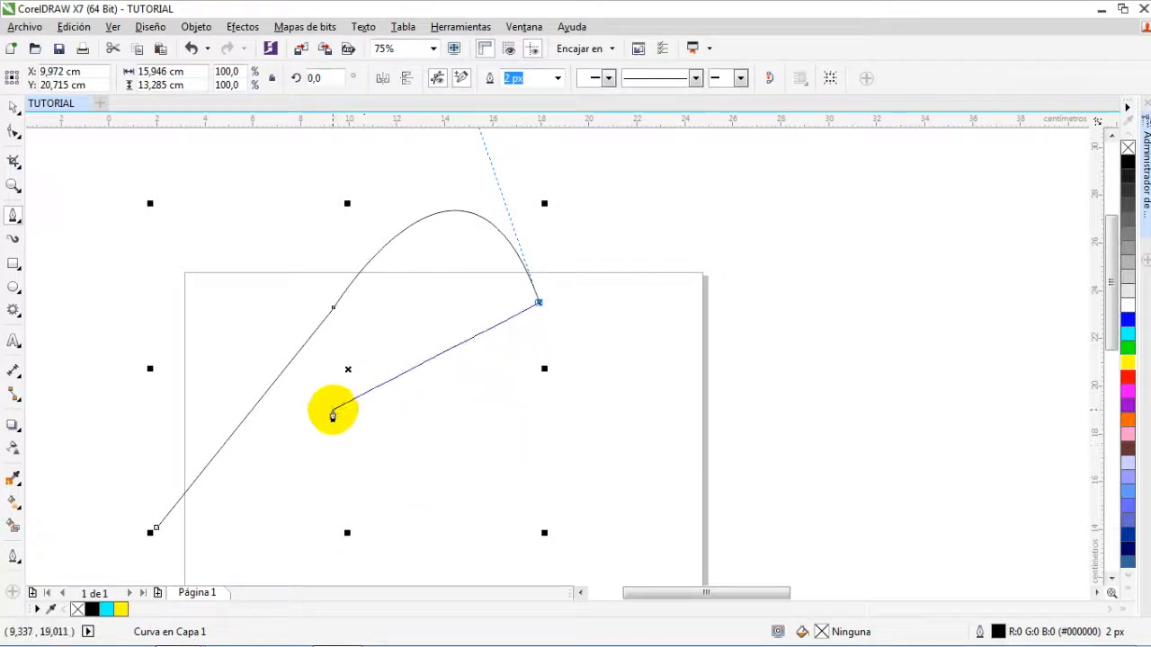
left_click(319, 390)
left_click_drag(602, 484, 943, 301)
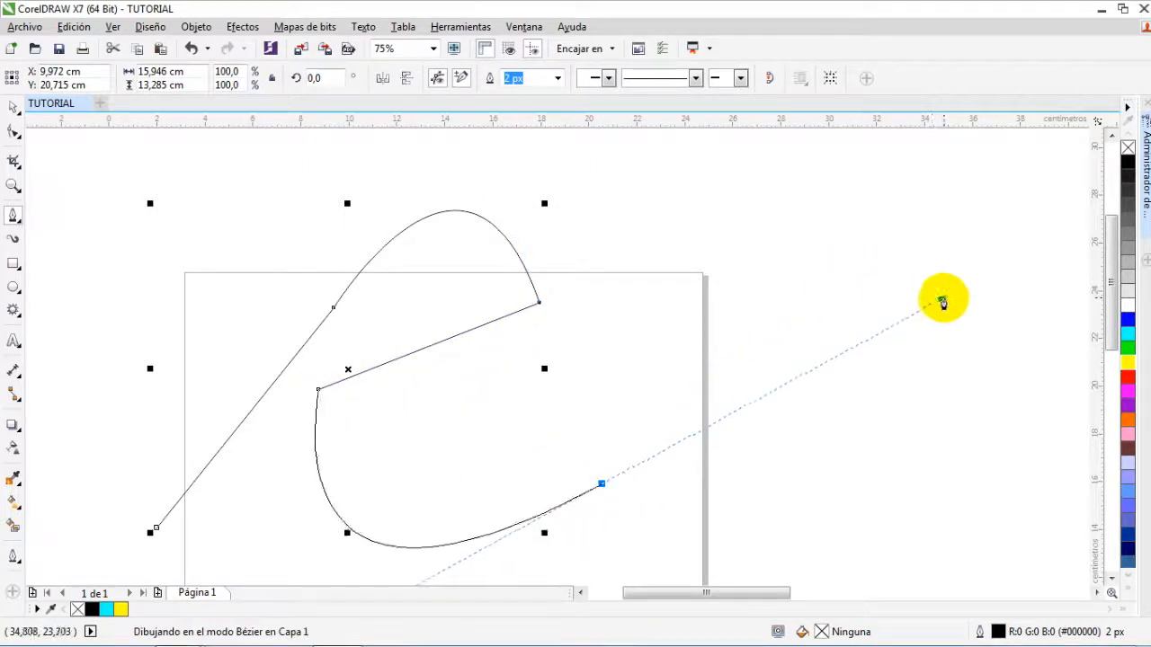
left_click(602, 485)
left_click(624, 245)
left_click(804, 250)
left_click_drag(791, 463, 787, 469)
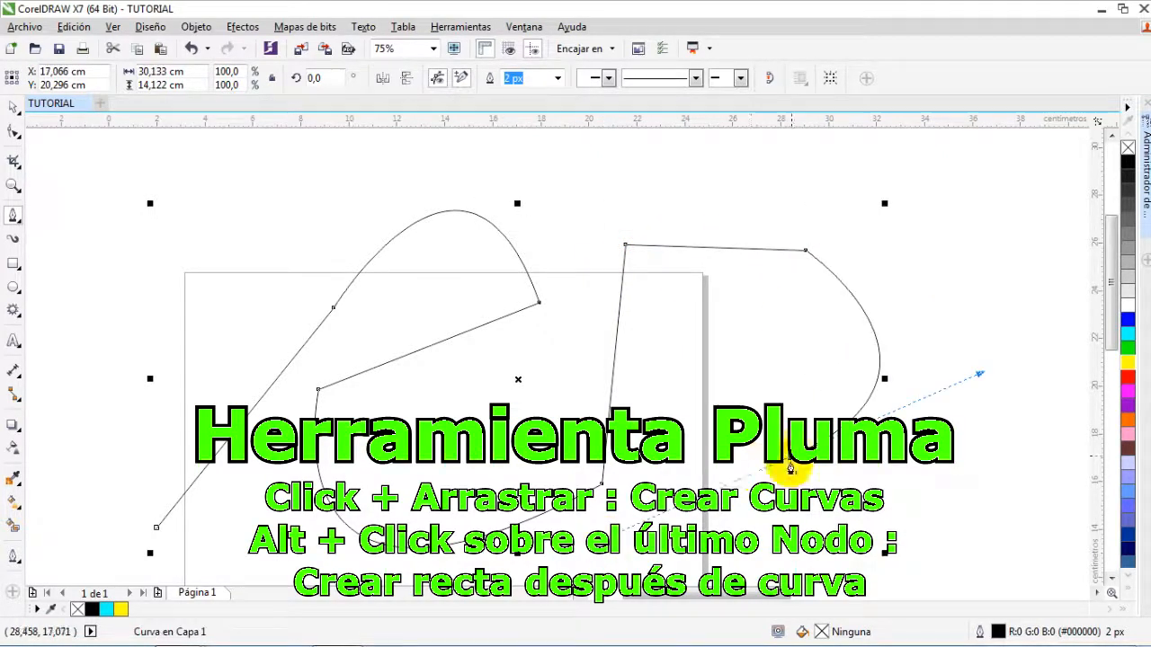
Step: Add a straight segment and two looping curves, then close the pen path with a straight segment to its starting node
left_click(683, 304)
left_click_drag(666, 514, 775, 526)
left_click_drag(470, 410, 395, 570)
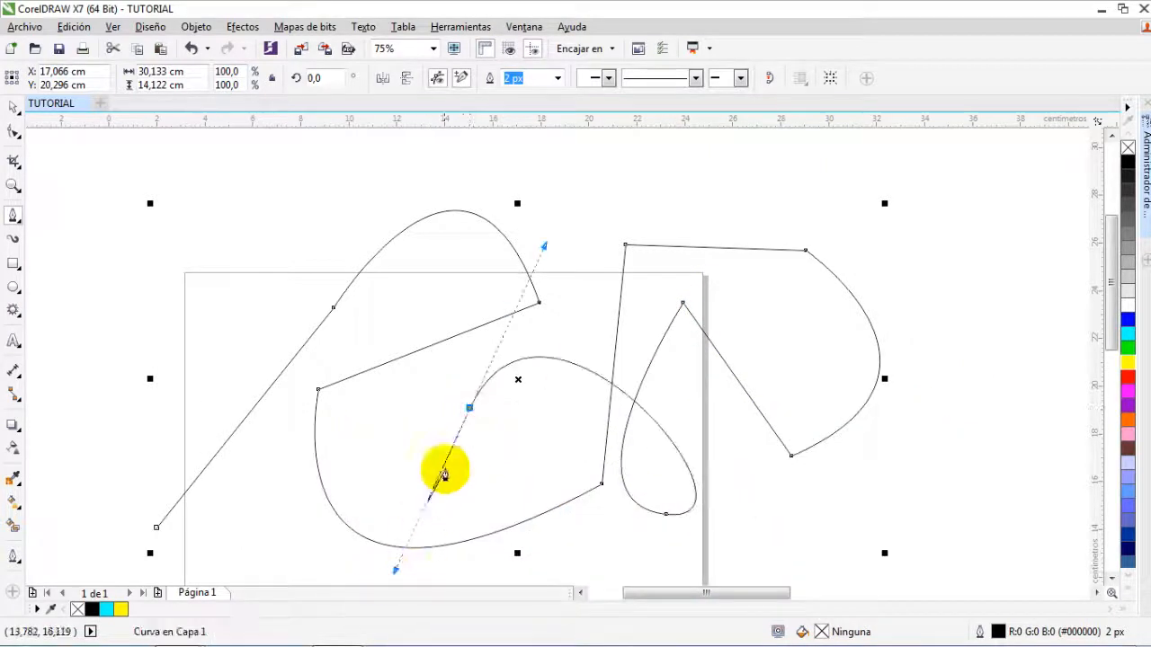
left_click(469, 410)
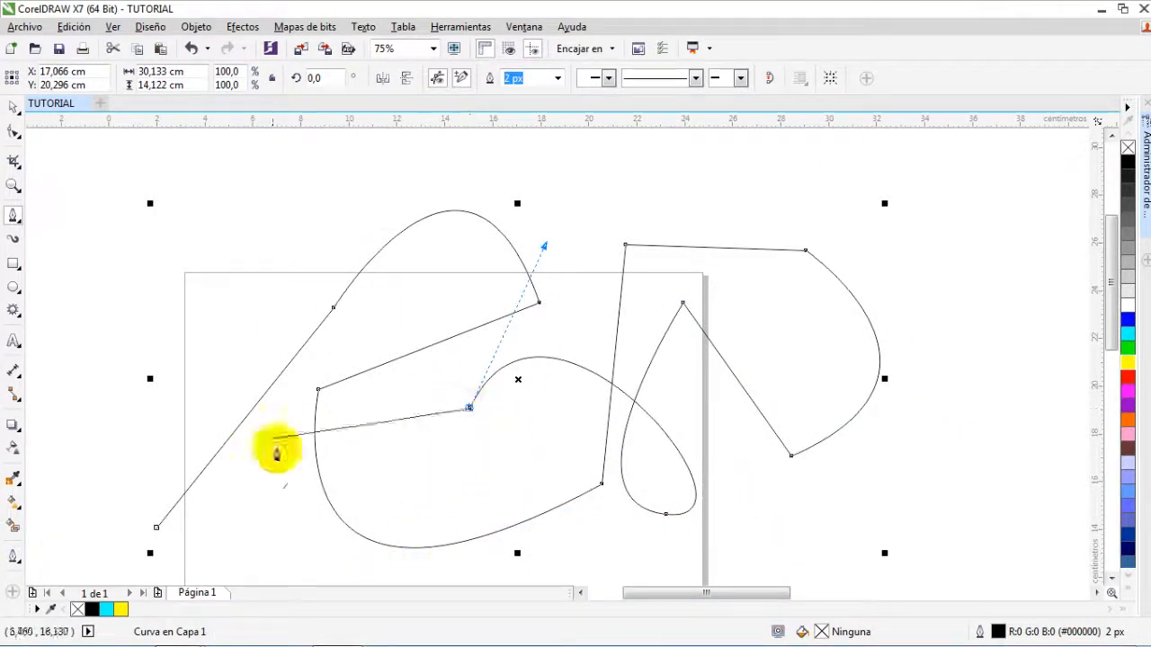
left_click(157, 528)
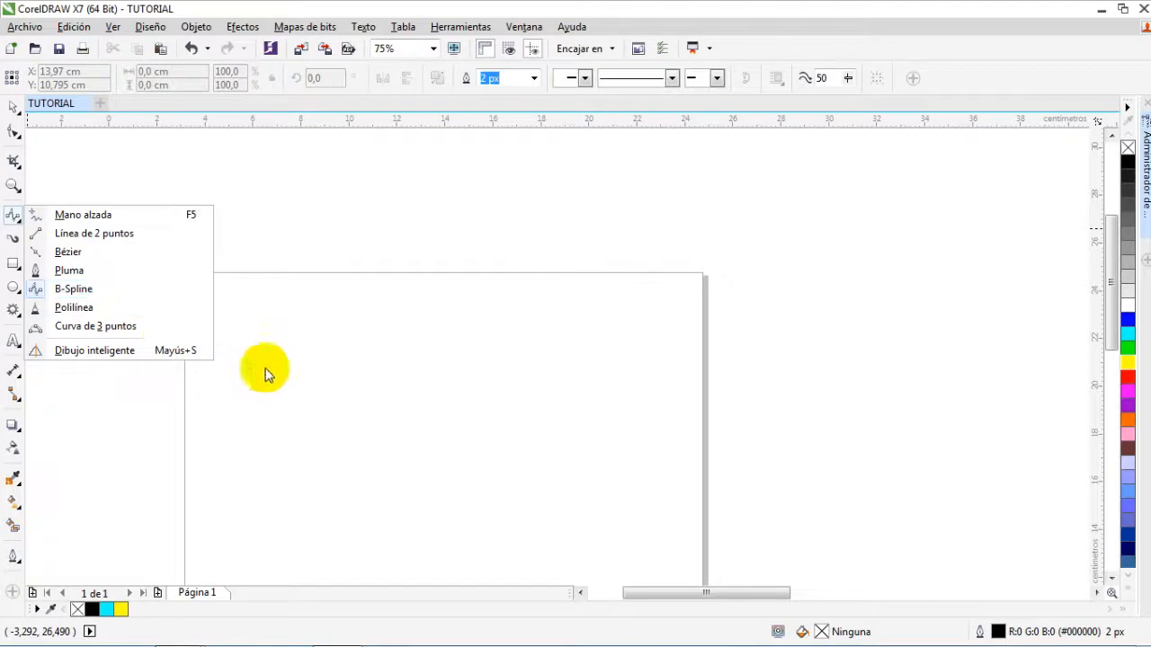
Step: Start a B-spline spiral inside the page, placing control points outward for its first inner turn
left_click(108, 290)
left_click(357, 298)
left_click(474, 378)
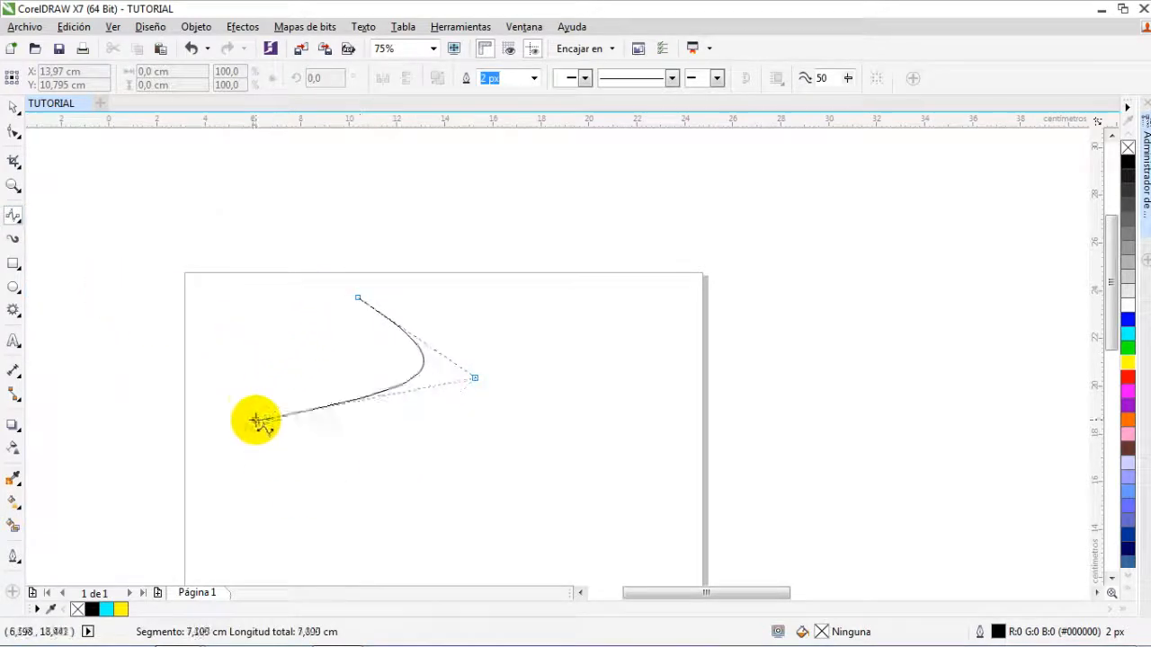
left_click(247, 380)
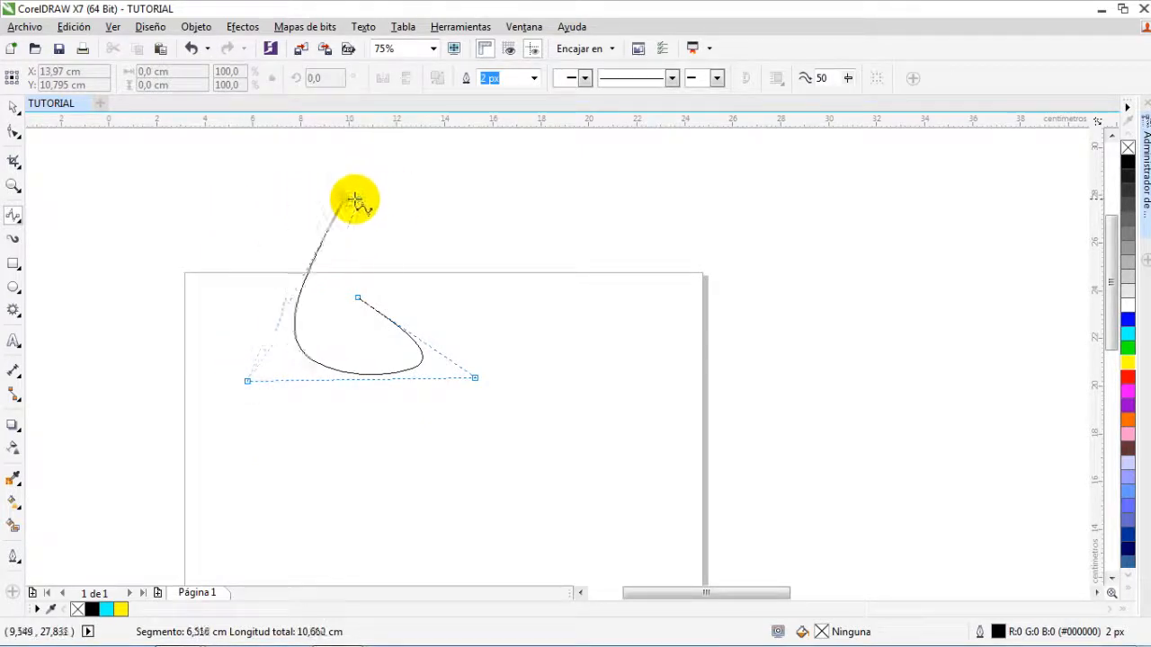
left_click(388, 200)
left_click(575, 297)
left_click(544, 458)
left_click(418, 524)
left_click(248, 488)
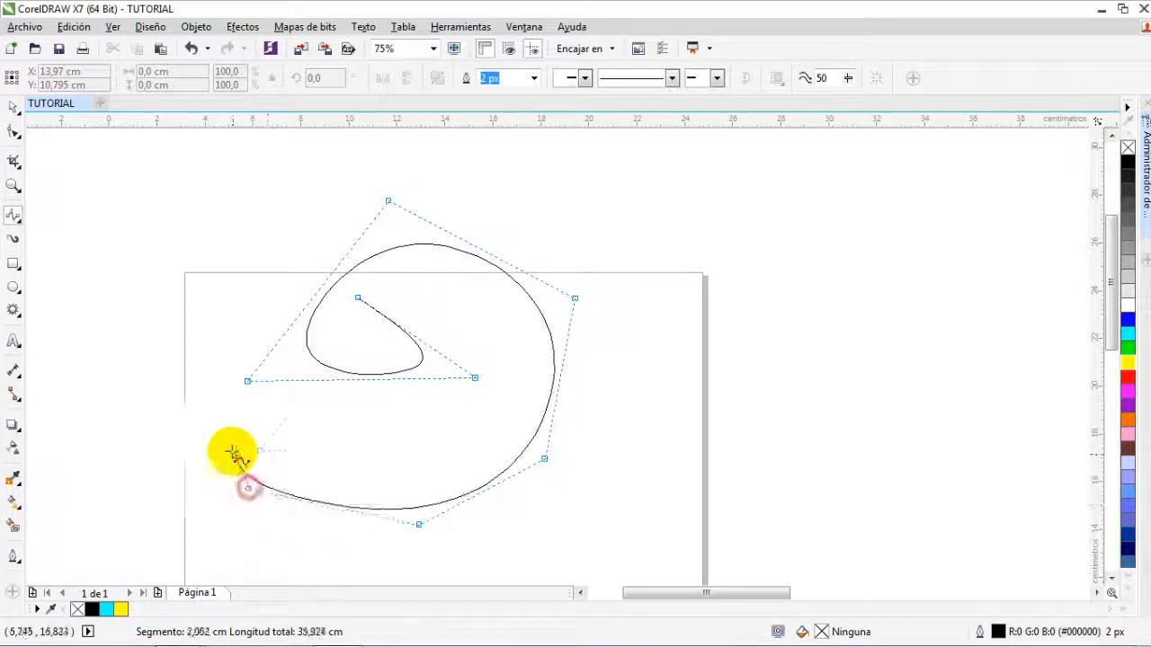
Step: Extend the B-spline spiral with further outer turns and finish it past the page's upper edge, about 21 × 17 cm overall
left_click(218, 372)
left_click(254, 258)
left_click(313, 204)
left_click(447, 184)
left_click(544, 217)
left_click(619, 301)
left_click(652, 426)
left_click(626, 566)
left_click(233, 506)
left_click(120, 303)
left_click(150, 158)
left_click(313, 146)
double_click(614, 231)
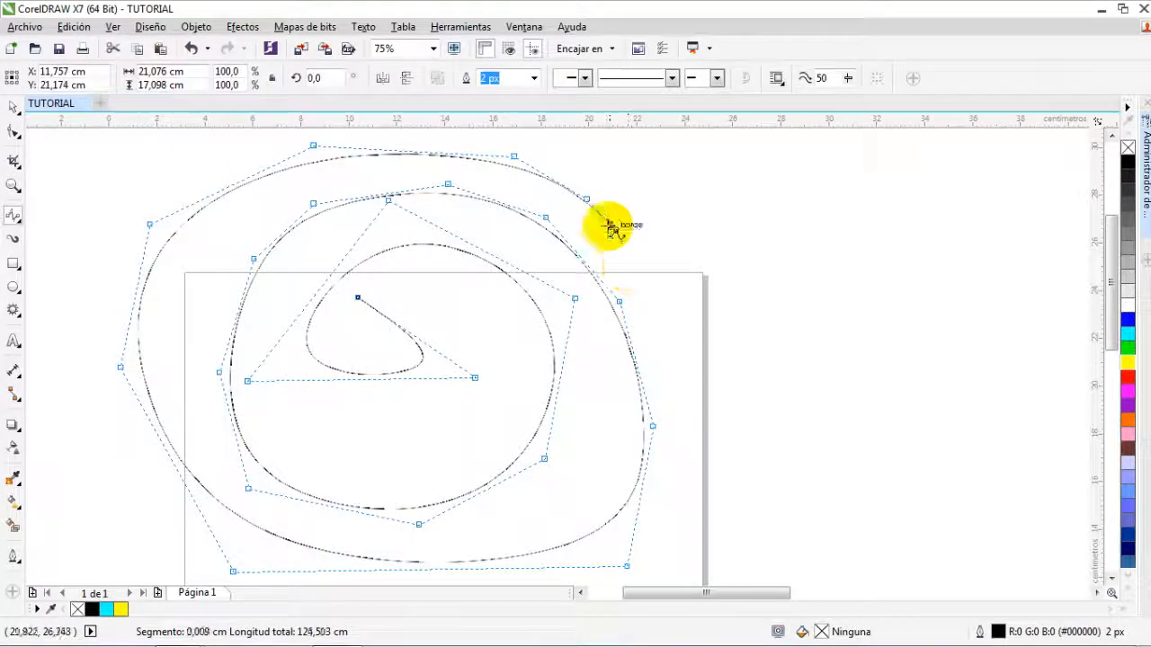
Step: Start a Polyline inside the page, combining straight segments with short freehand stretches along its top and bottom
left_click(14, 216)
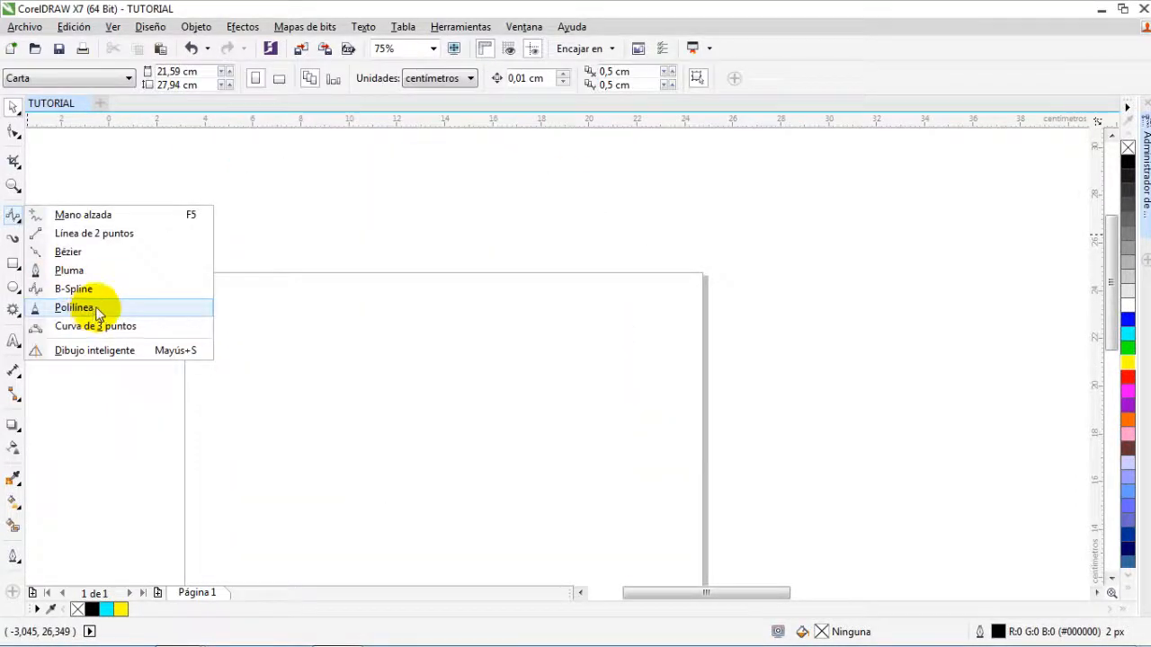
left_click(97, 313)
left_click(336, 449)
left_click(435, 386)
left_click(517, 385)
left_click_drag(493, 485, 385, 504)
left_click(322, 504)
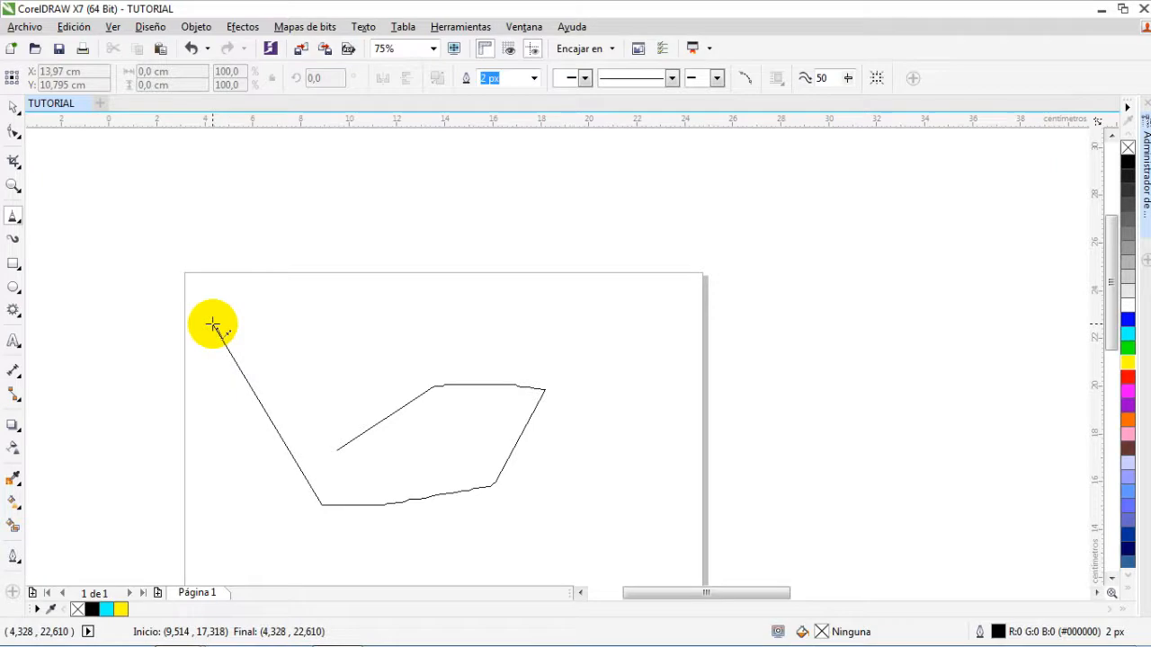
Step: Continue the polyline with a straight segment and a long wavy freehand stretch, and finish it at the starting node
left_click(242, 308)
mouse_move(274, 300)
left_mouse_down()
mouse_move(310, 323)
mouse_move(362, 299)
mouse_move(371, 320)
mouse_move(398, 290)
mouse_move(529, 246)
mouse_move(709, 364)
mouse_move(598, 375)
mouse_move(594, 405)
mouse_move(498, 527)
mouse_move(415, 524)
mouse_move(336, 453)
left_mouse_up()
key("Escape")
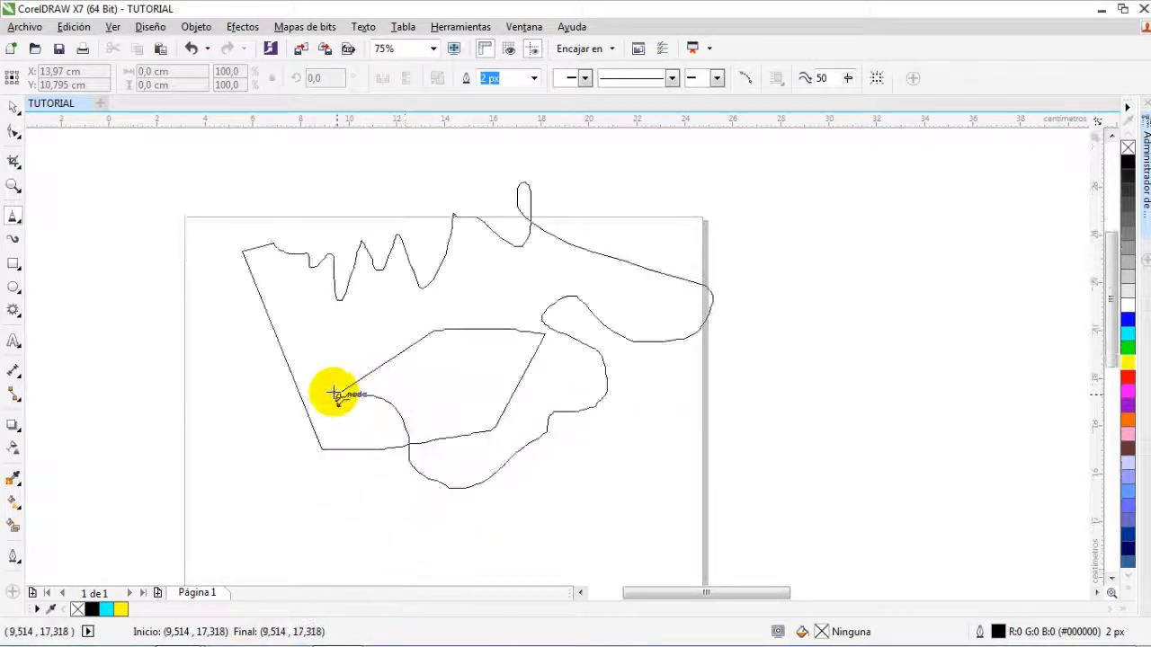
left_click(334, 394)
Step: Draw a 3-point curve below the polyline, with ends about 12.3 cm apart and bowed downward
left_click(14, 216)
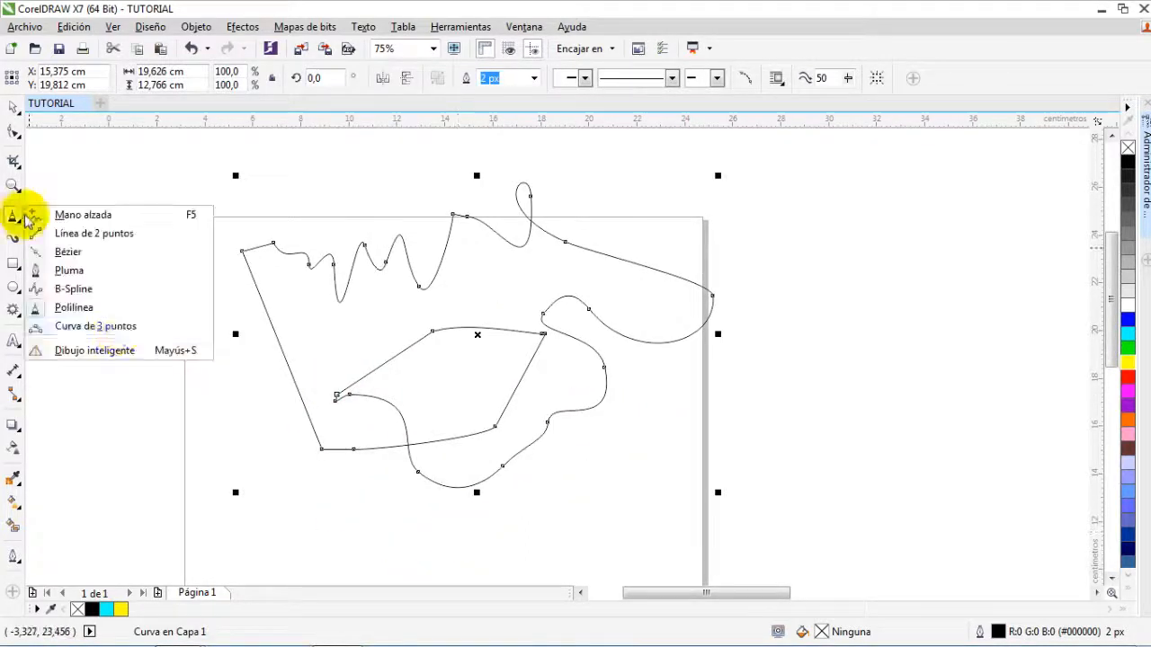
left_click(117, 337)
left_click(116, 470)
left_click_drag(169, 487, 455, 558)
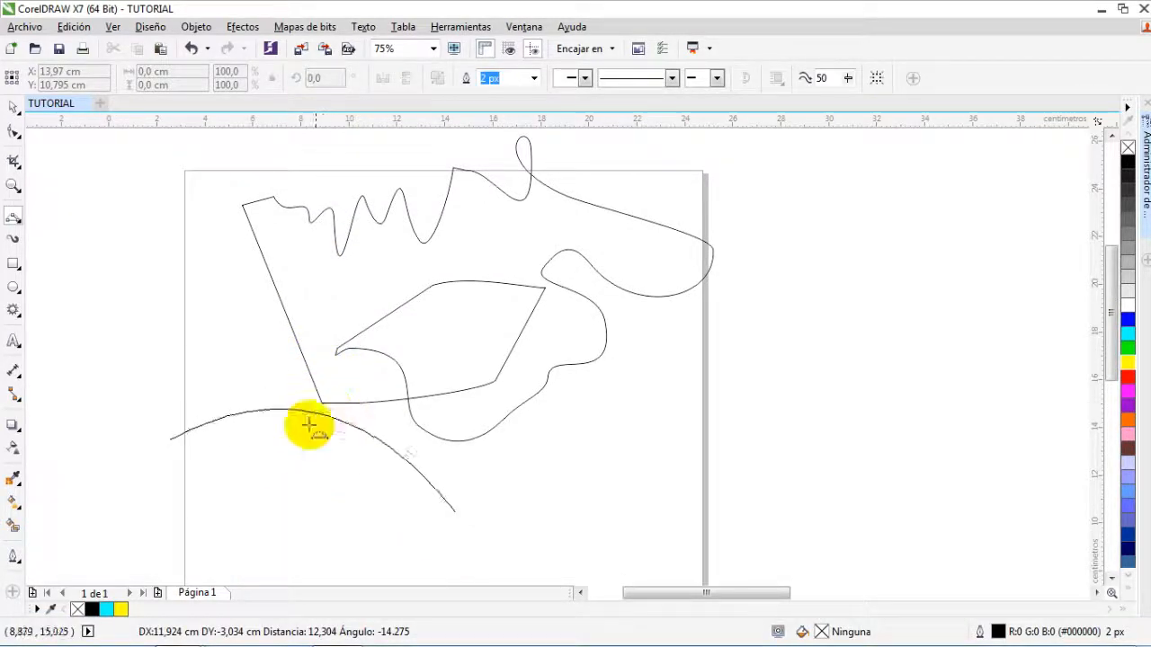
left_click(266, 541)
Step: Sketch several loose freehand strokes with the Smart Drawing tool beside the polyline
left_click(13, 215)
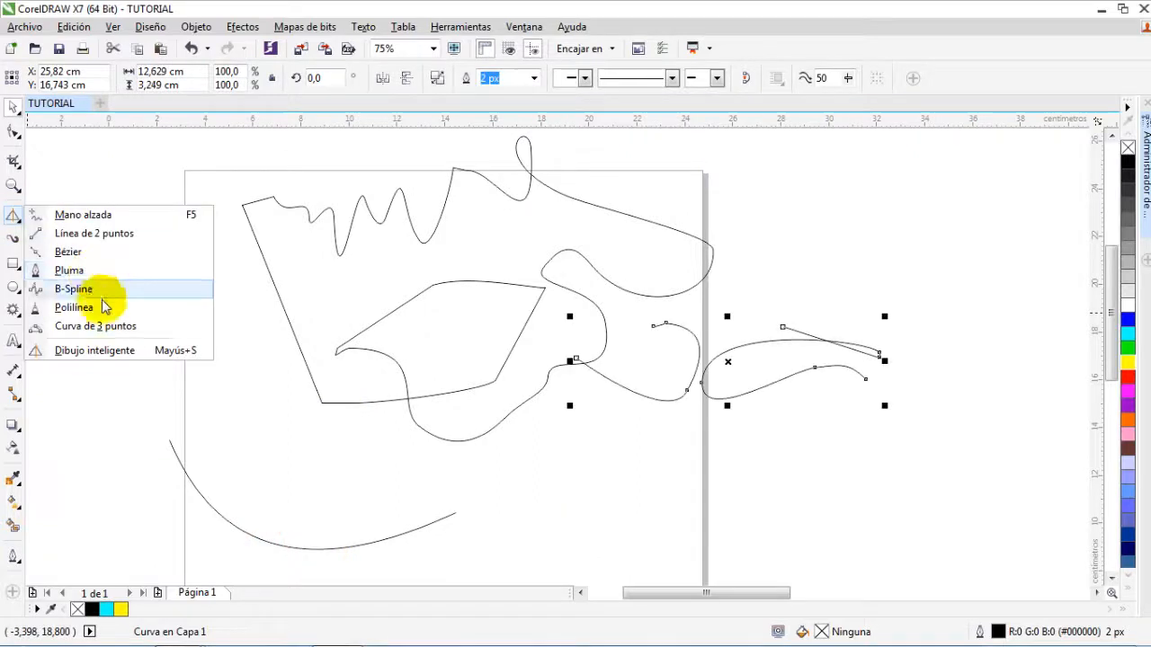
left_click(95, 352)
mouse_move(575, 462)
left_mouse_down()
mouse_move(518, 525)
mouse_move(590, 450)
mouse_move(613, 487)
mouse_move(711, 404)
mouse_move(721, 455)
left_mouse_up()
mouse_move(485, 472)
left_mouse_down()
mouse_move(552, 433)
mouse_move(543, 476)
mouse_move(696, 430)
mouse_move(556, 445)
mouse_move(603, 458)
left_mouse_up()
mouse_move(705, 432)
left_mouse_down()
mouse_move(670, 485)
mouse_move(612, 444)
mouse_move(592, 497)
left_mouse_up()
Step: Draw a closed straight-sided polygon with the Bézier tool, overlapping the page's left edge
scroll(637, 477, "up", 6)
scroll(636, 478, "down", 8)
scroll(638, 478, "up", 3)
scroll(652, 483, "up", 2)
scroll(650, 480, "down", 2)
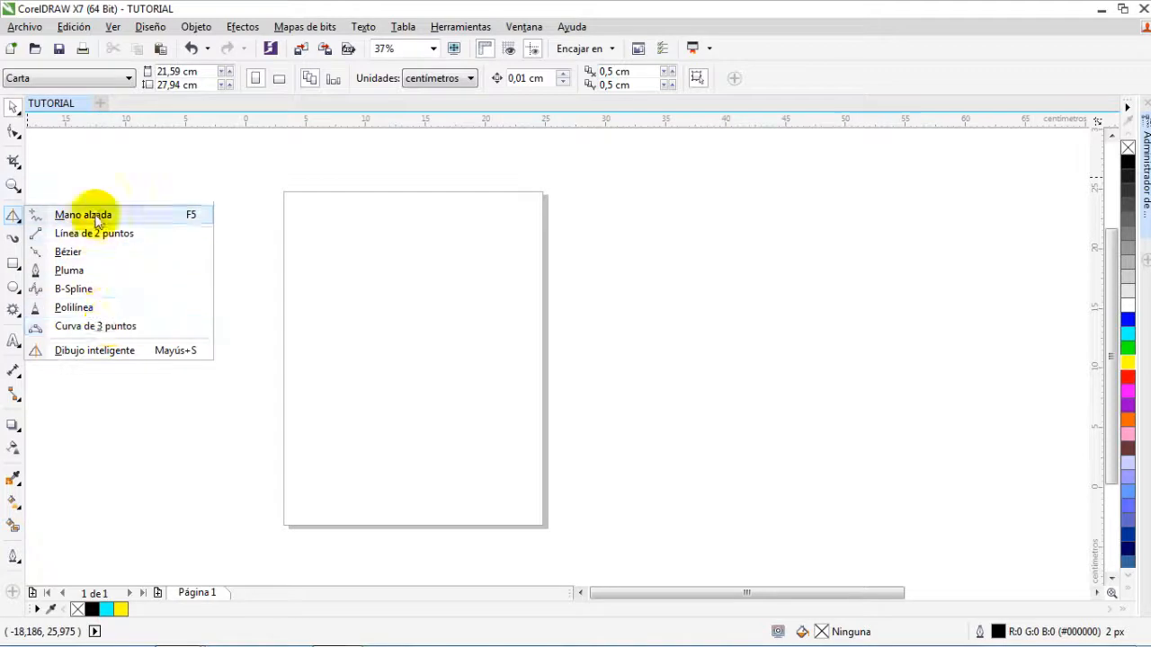
left_click(67, 252)
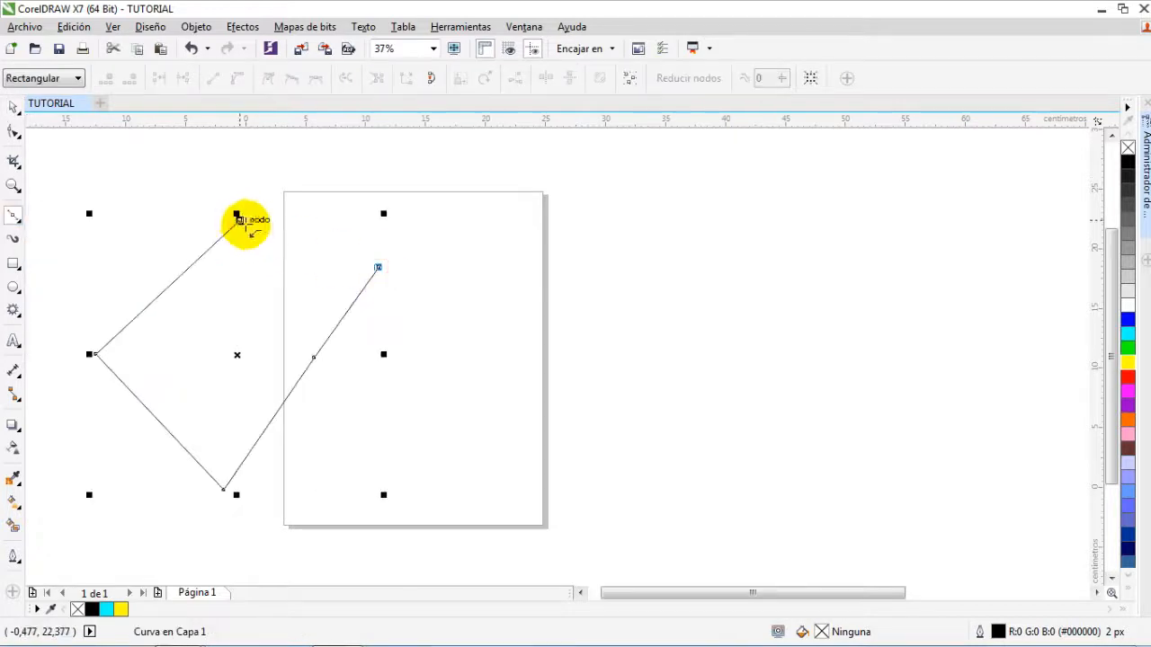
left_click(239, 219)
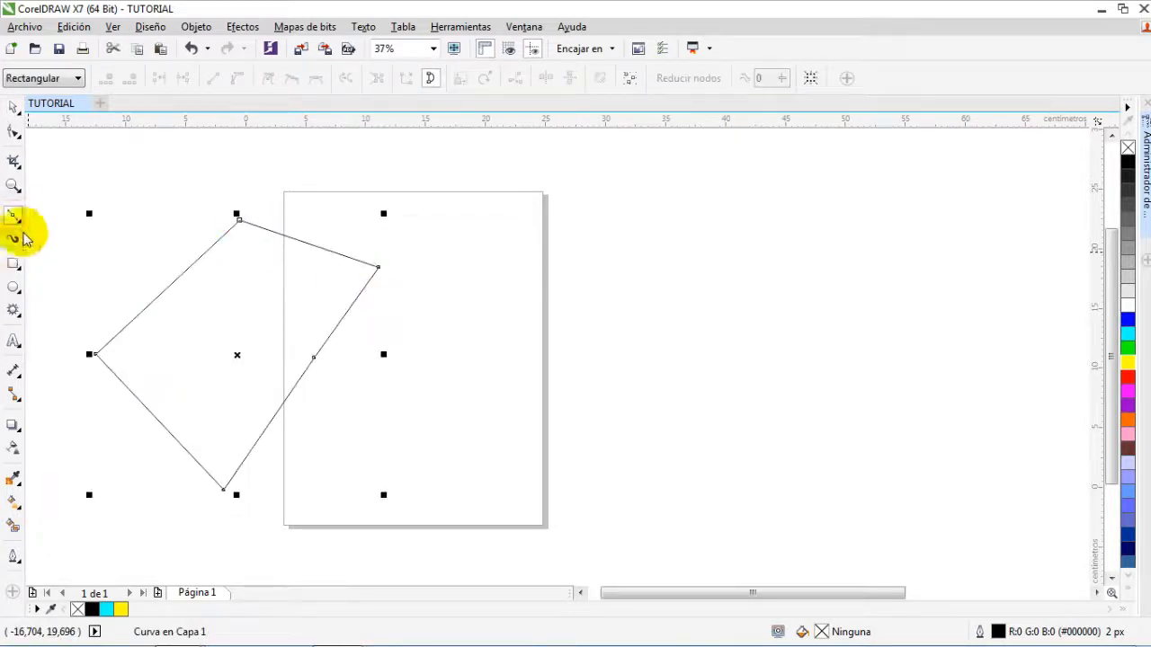
Step: Draw a closed curved shape about 22 × 17 cm with the Pen tool, overlapping the page's right edge
left_click(14, 218)
left_click(67, 251)
left_click(469, 232)
left_click_drag(469, 399, 626, 410)
left_click_drag(639, 283, 567, 221)
left_click_drag(493, 206, 429, 231)
left_click(470, 232)
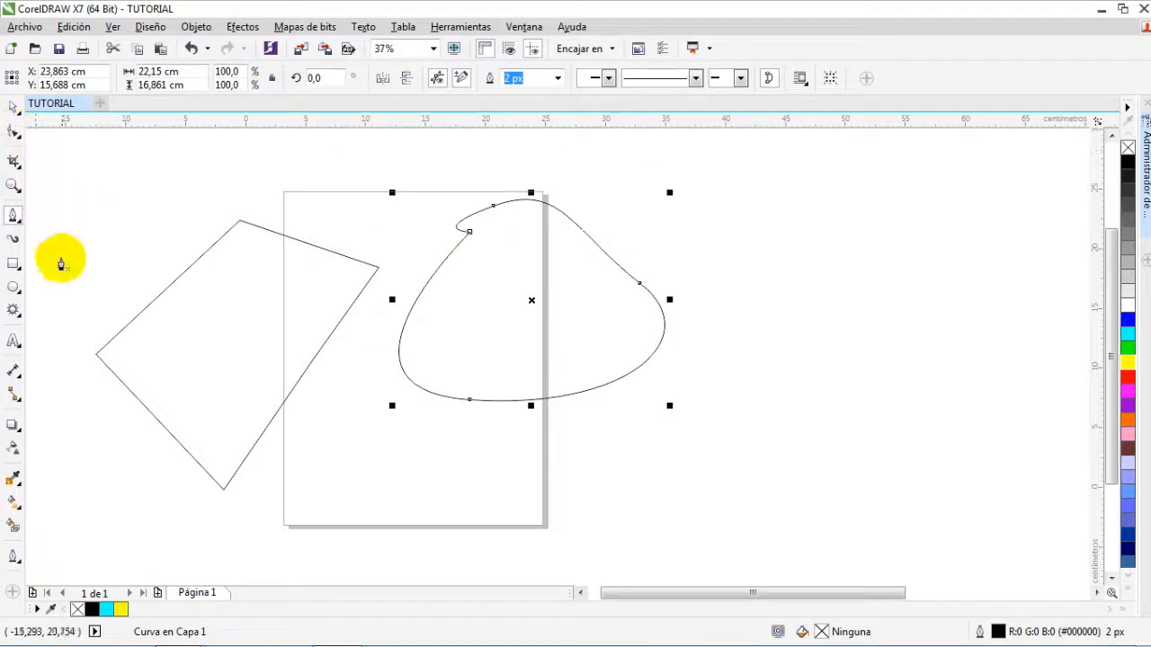
Step: Draw a rectangle about 17.9 × 14.5 cm right of the page and an ellipse about 12.2 × 13.2 cm below it
left_click(14, 263)
left_click_drag(783, 205, 996, 379)
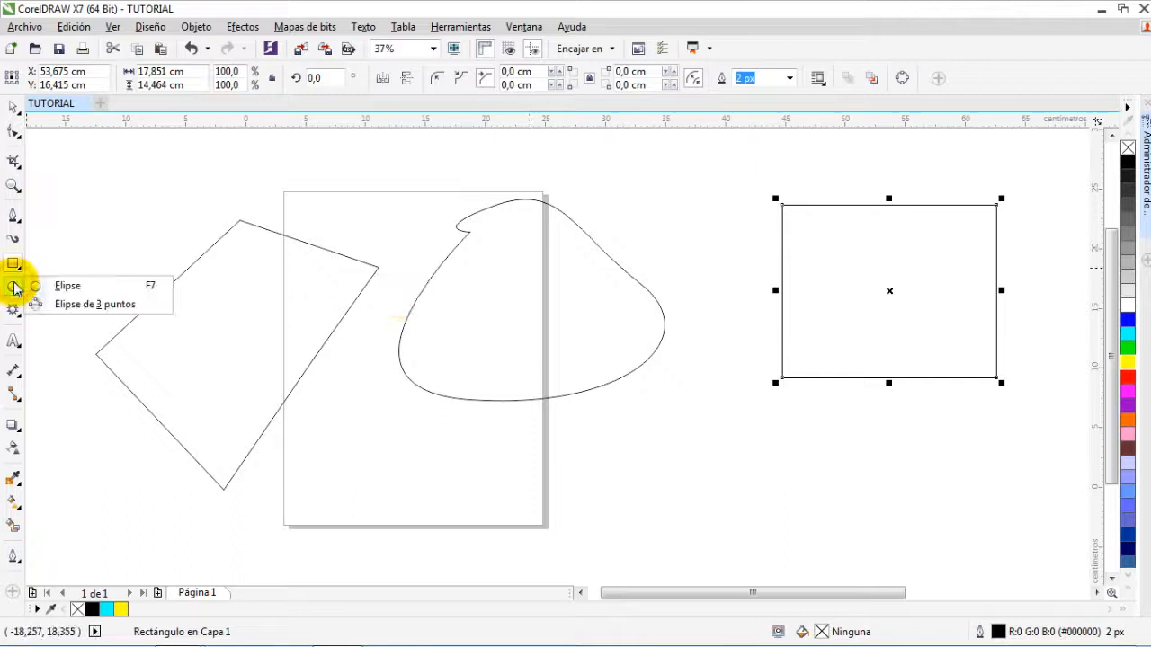
left_click(68, 286)
left_click_drag(677, 376, 823, 536)
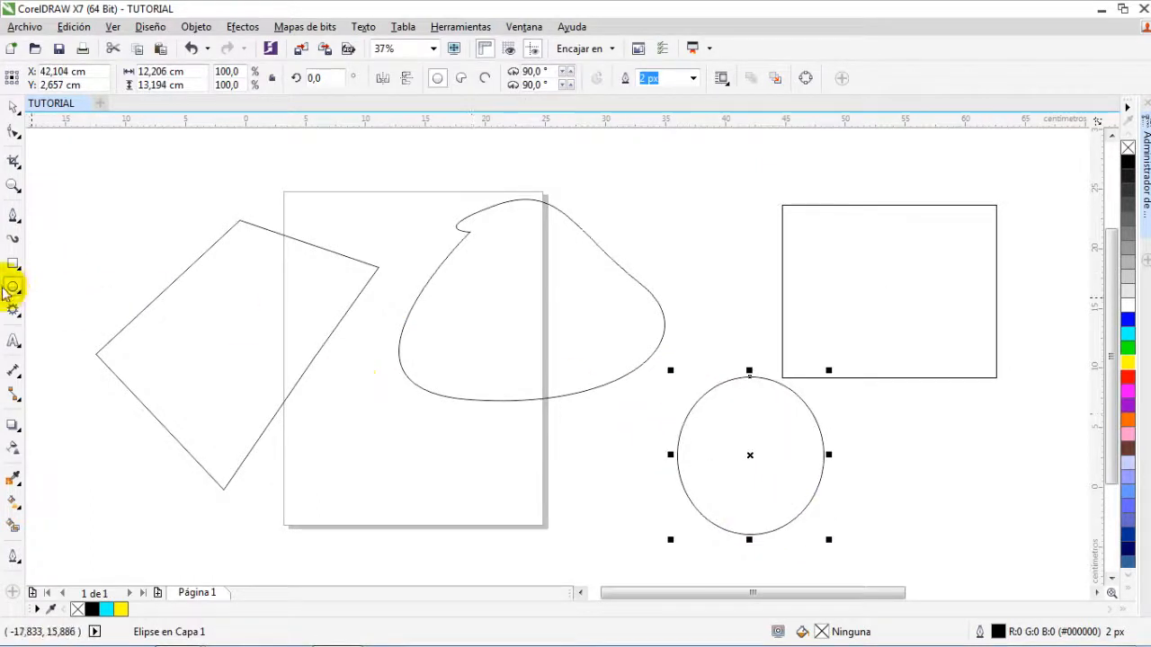
Step: Draw a five-pointed star about 13.2 × 11.4 cm over the page's lower edge
left_click(25, 308)
left_click(57, 329)
left_click_drag(358, 420, 519, 559)
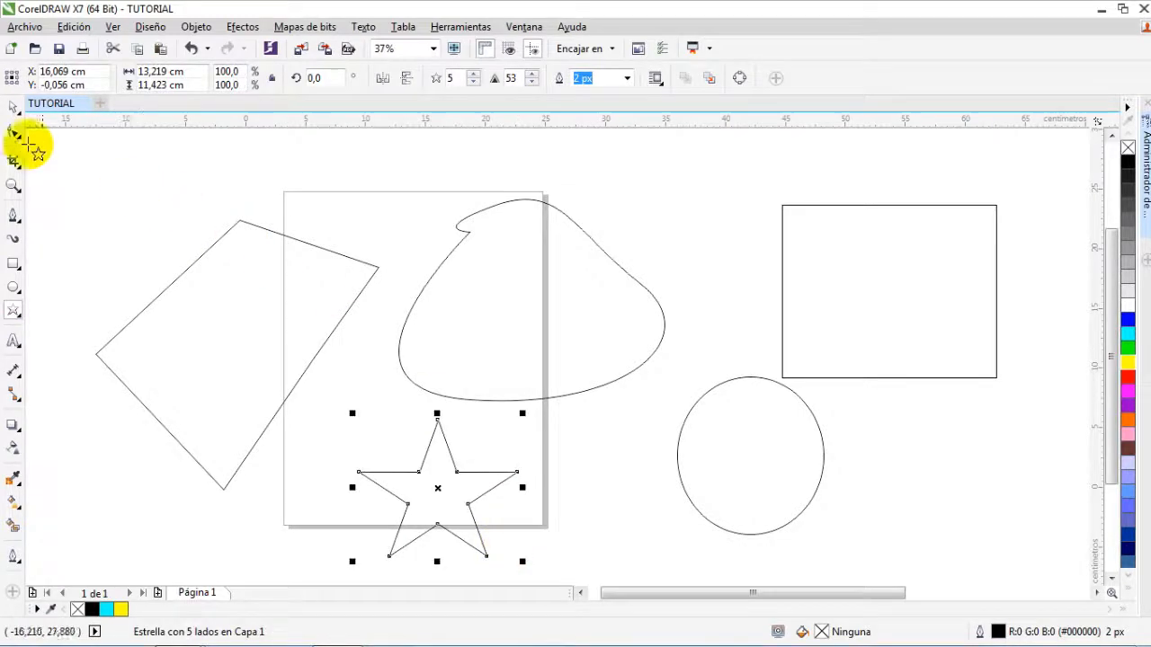
Step: Reshape the closed curve by moving its top and right nodes upward and its notch node down and to the left
left_click(12, 135)
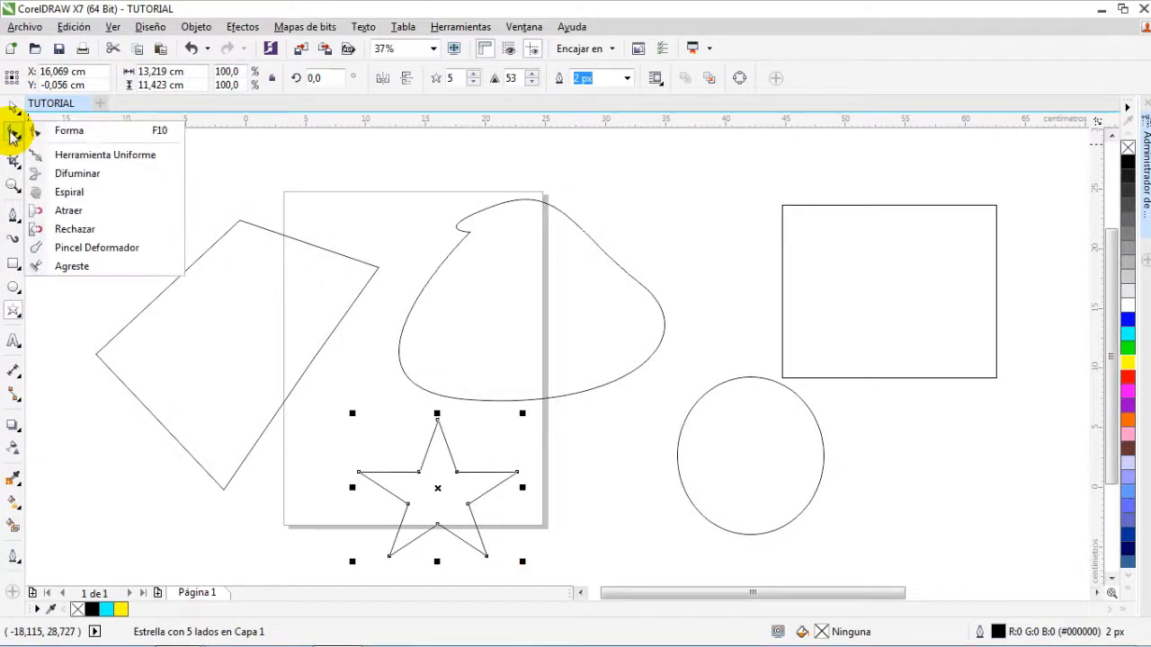
left_click(54, 132)
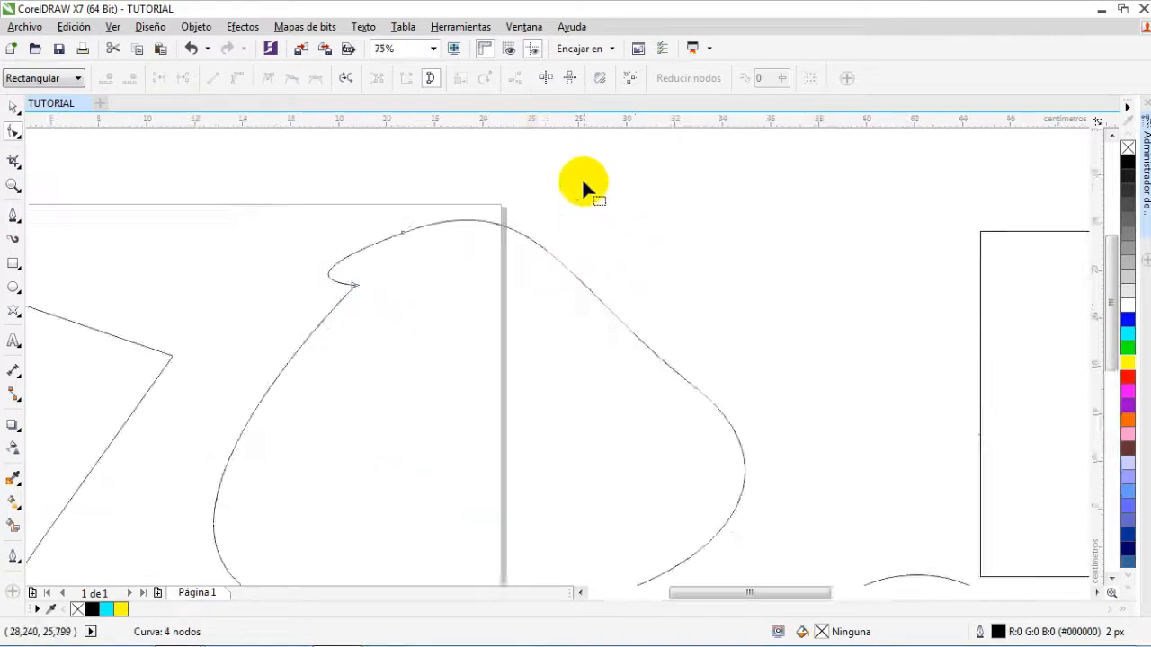
scroll(532, 184, "down", 3)
scroll(504, 211, "up", 5)
scroll(477, 236, "down", 2)
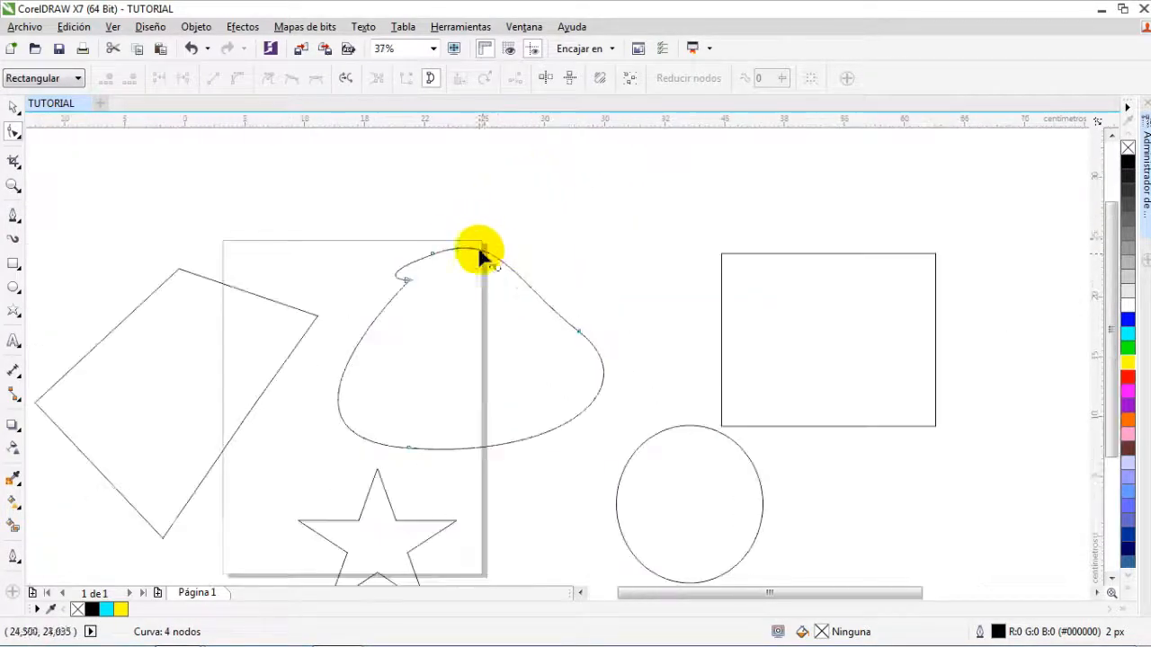
left_click_drag(432, 252, 431, 202)
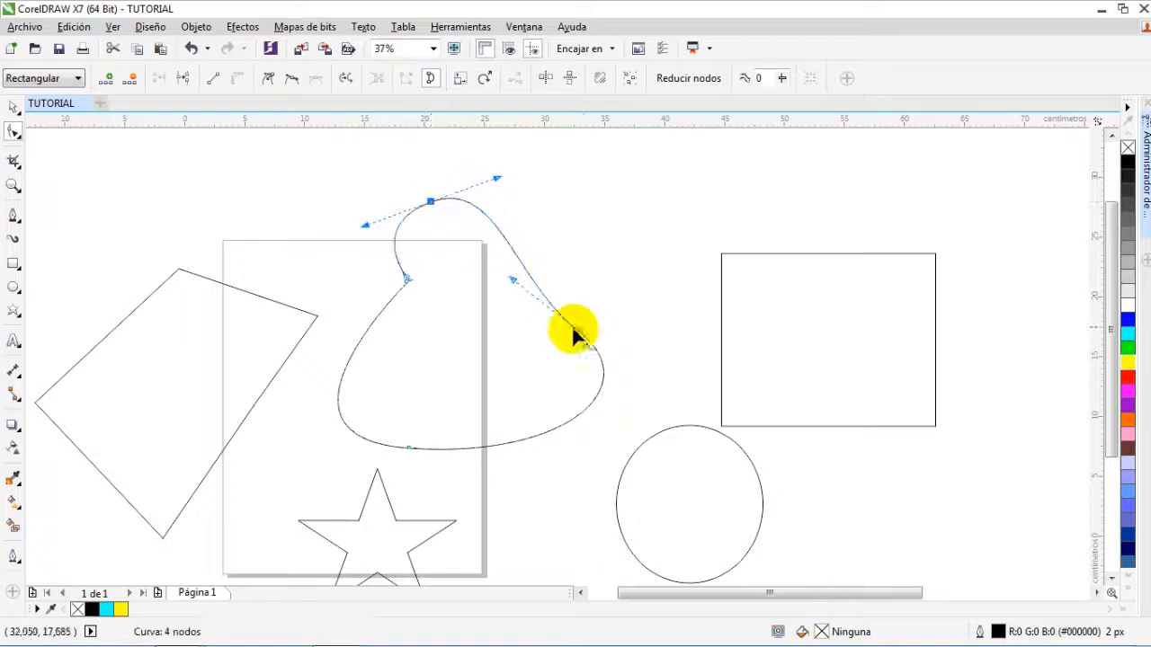
left_click_drag(580, 331, 588, 256)
left_click_drag(403, 283, 351, 328)
scroll(391, 495, "down", 2)
scroll(381, 538, "up", 2)
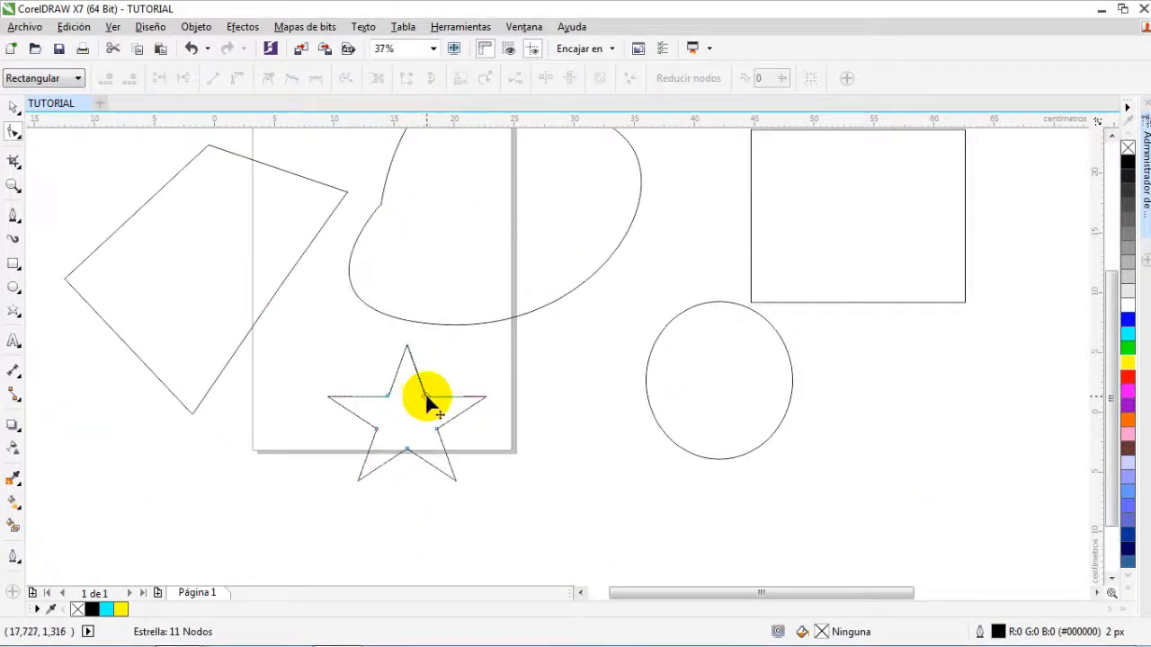
Step: Reshape the star by moving its inner nodes outward and back in again
scroll(428, 392, "up", 2)
left_click_drag(387, 294, 428, 281)
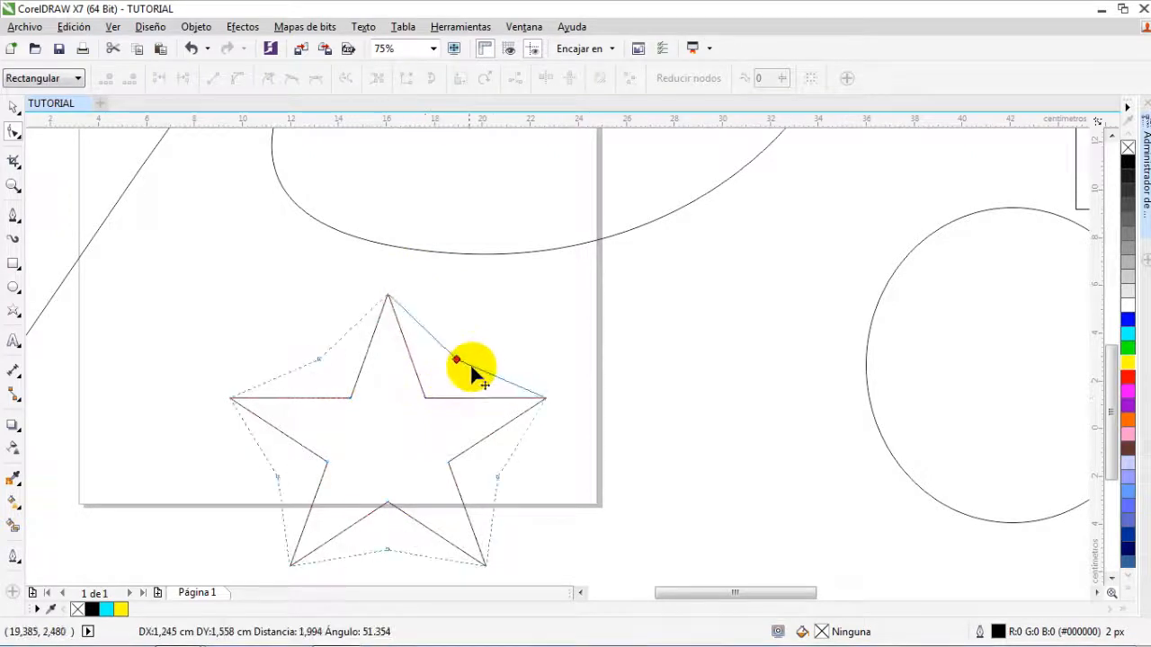
left_click_drag(509, 350, 442, 419)
scroll(547, 384, "down", 3)
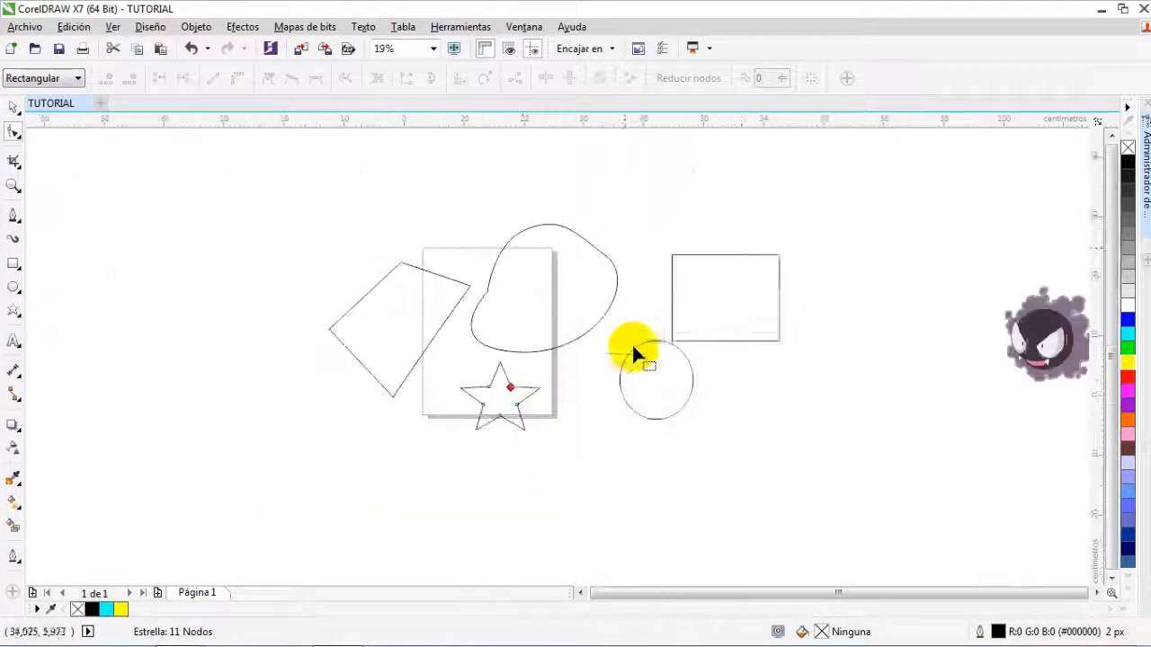
Step: Chamfer all four corners of the rectangle at about 3.95 cm
left_click(642, 264)
scroll(572, 258, "up", 3)
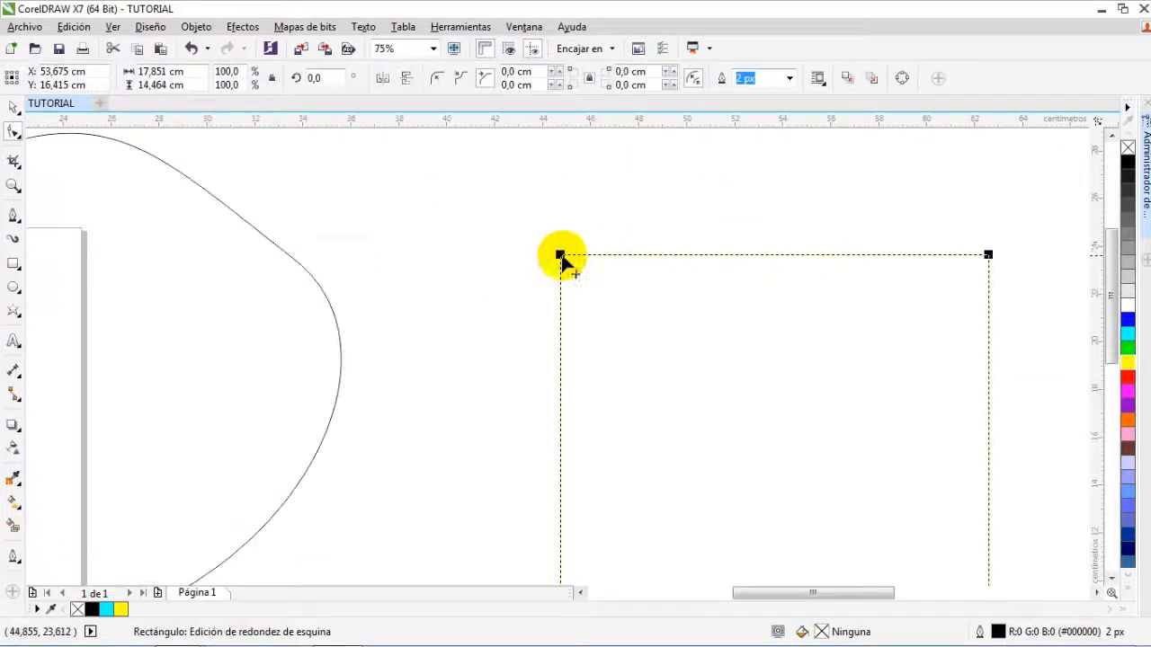
left_click_drag(577, 258, 654, 277)
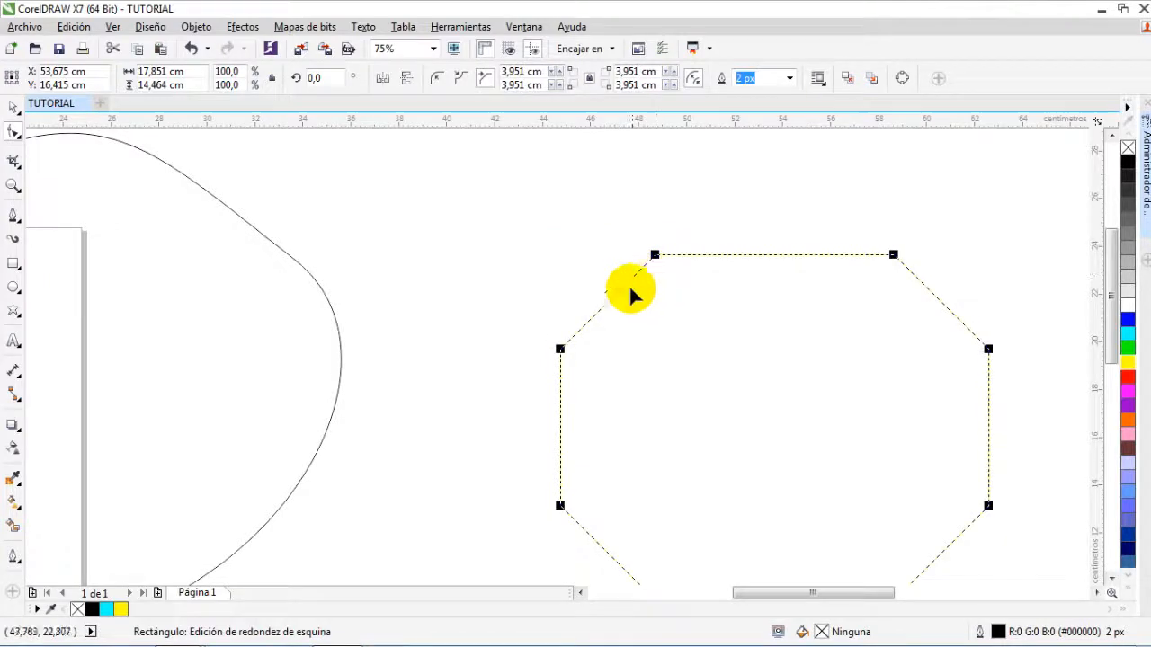
Step: Try scalloped corners on the rectangle, switch them to round, and enlarge the corner radius to about 7.23 cm
left_click(461, 81)
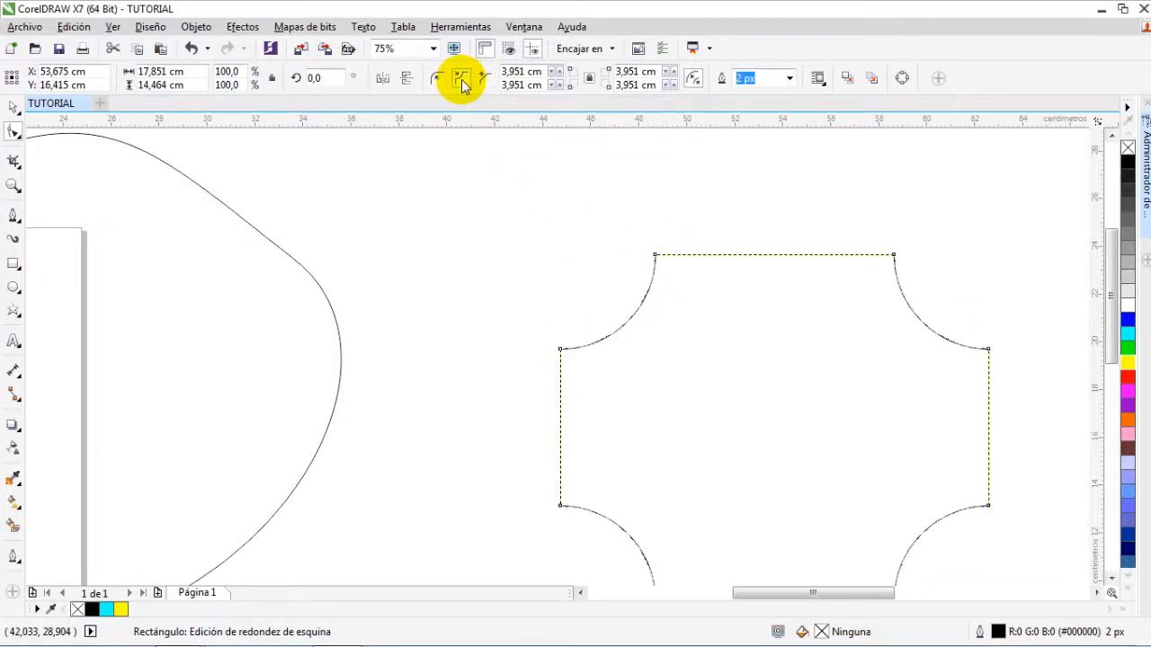
left_click(439, 81)
left_click_drag(653, 256, 762, 253)
scroll(707, 296, "down", 5)
scroll(707, 295, "up", 3)
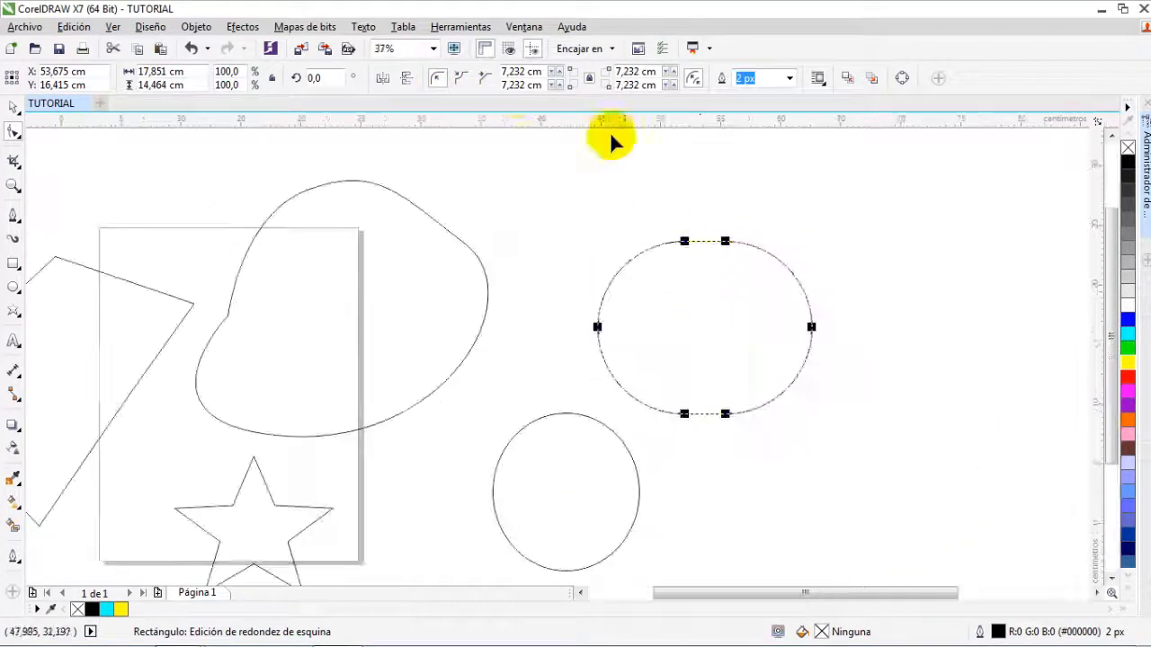
Step: Try scalloped and chamfered corners on the rectangle, and return it to round corners
left_click(462, 81)
left_click(488, 80)
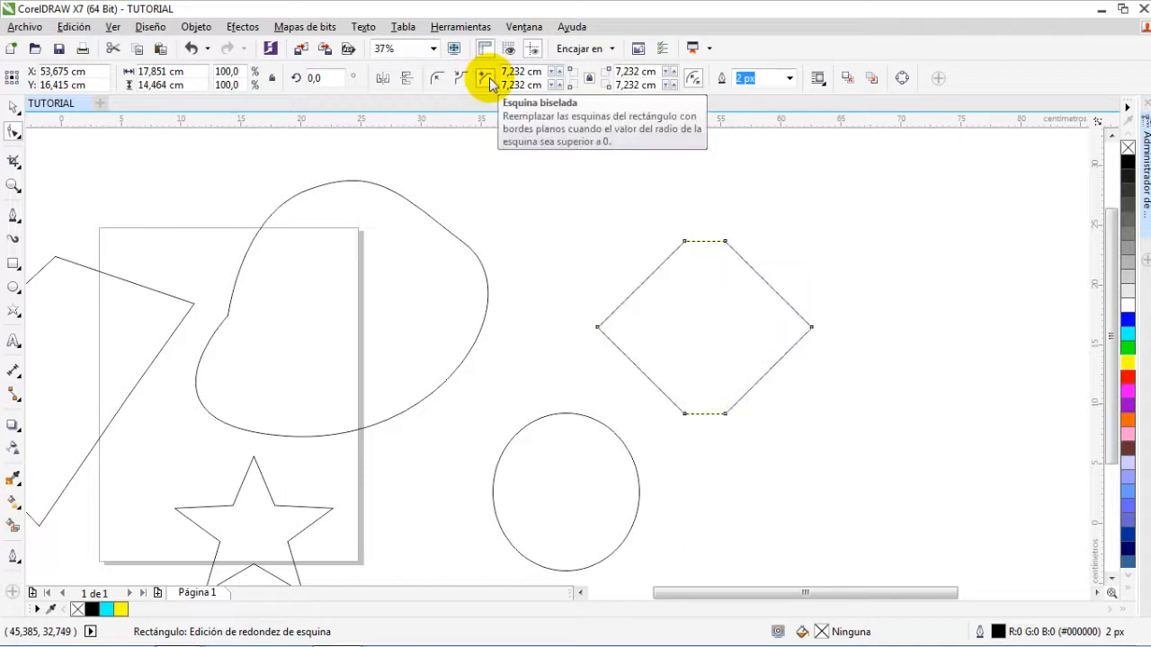
left_click(459, 81)
left_click(441, 83)
Step: Turn the ellipse into a pie shape with a wedge cut out of its upper-right quarter
left_click(550, 461)
scroll(553, 459, "down", 3)
scroll(553, 460, "up", 3)
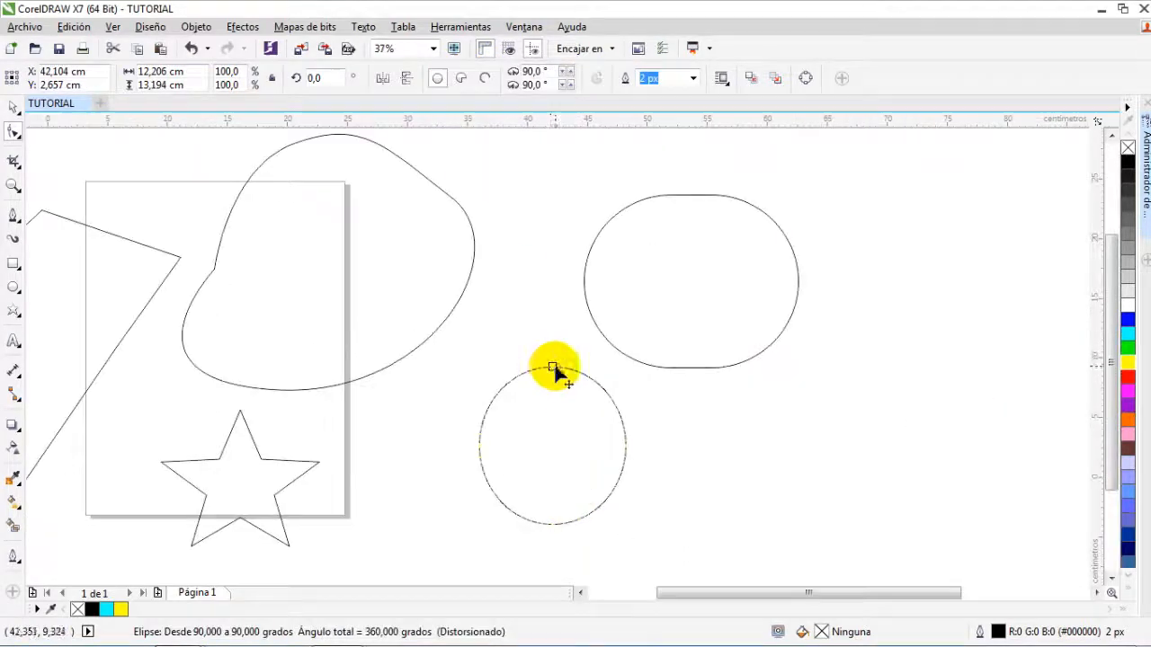
left_click_drag(617, 409, 612, 433)
Step: Smooth the upper-left edge of the closed curve with the Smooth tool at a 2.0 cm nib
left_click(14, 130)
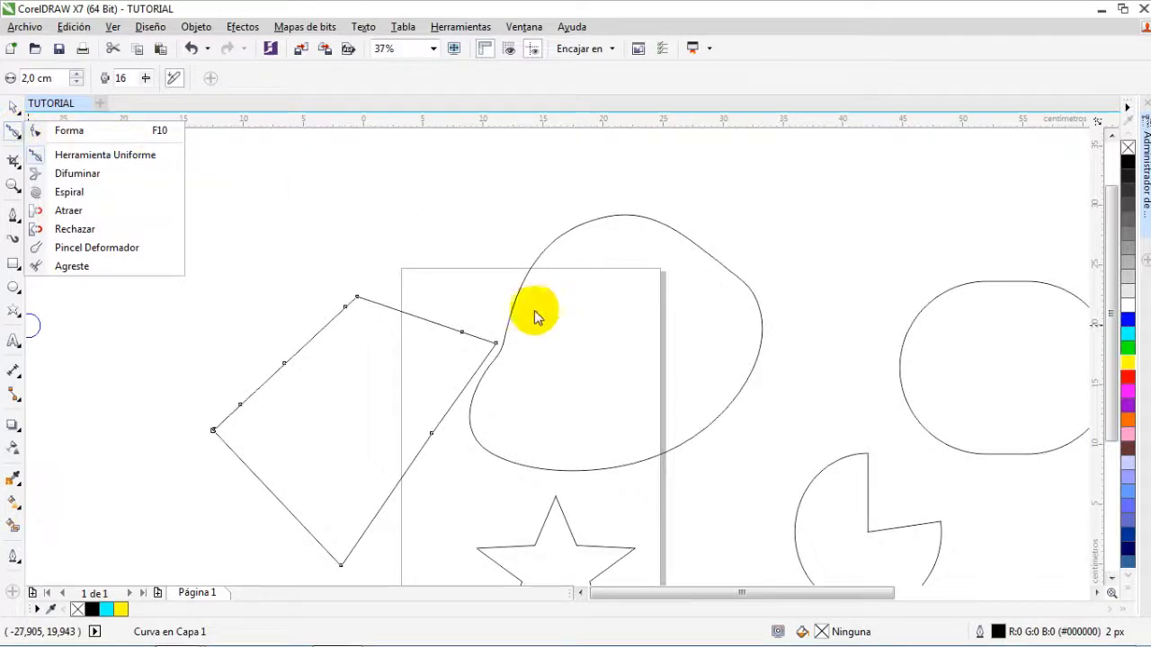
left_click(530, 318)
scroll(593, 224, "up", 2)
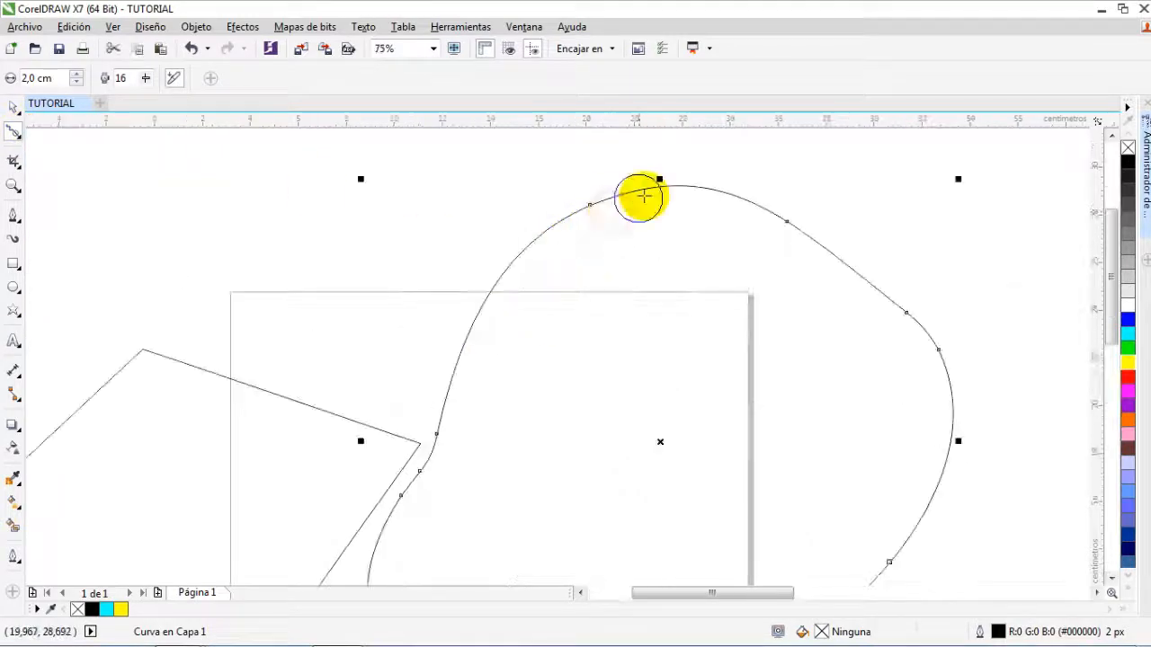
left_click_drag(576, 208, 514, 255)
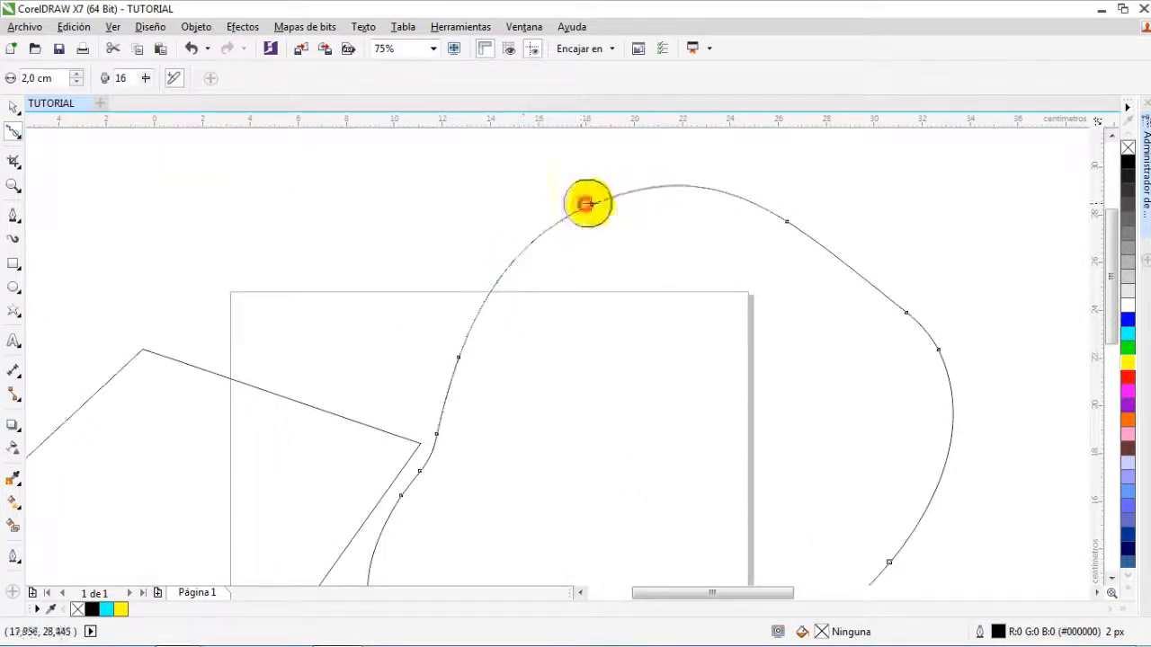
mouse_move(582, 208)
left_mouse_down()
mouse_move(544, 249)
mouse_move(550, 233)
left_mouse_up()
mouse_move(458, 363)
left_mouse_down()
mouse_move(490, 287)
mouse_move(481, 303)
left_mouse_up()
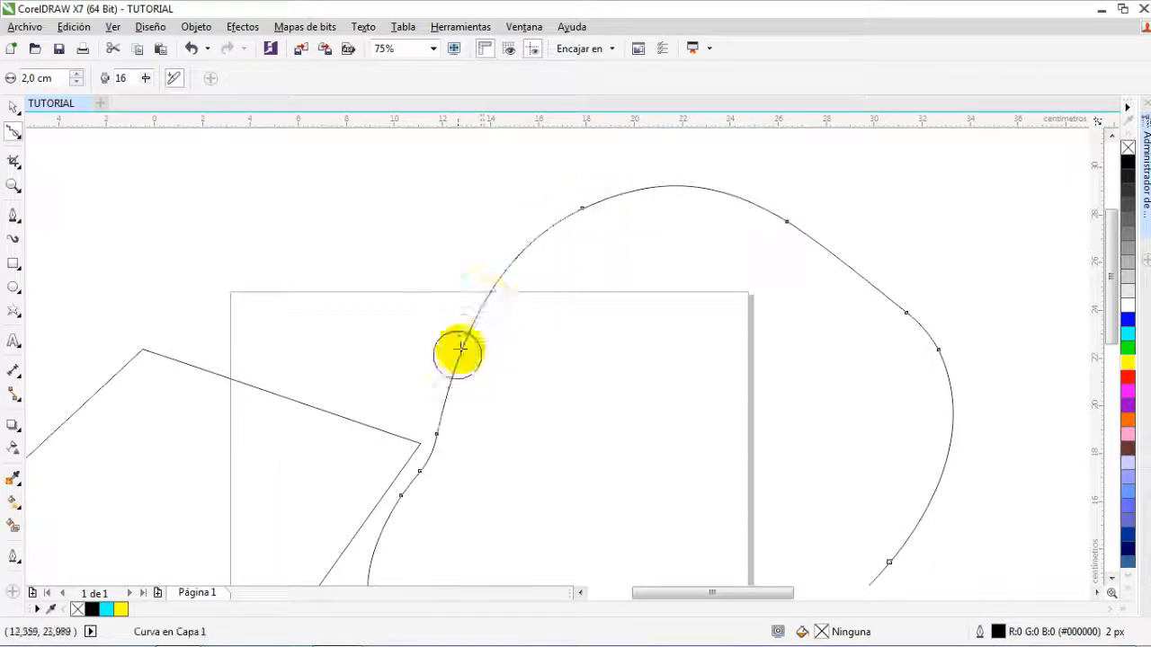
Step: Smear the right side of the closed curve outward into a row of spikes, using a 2.0 cm nib
left_click(14, 132)
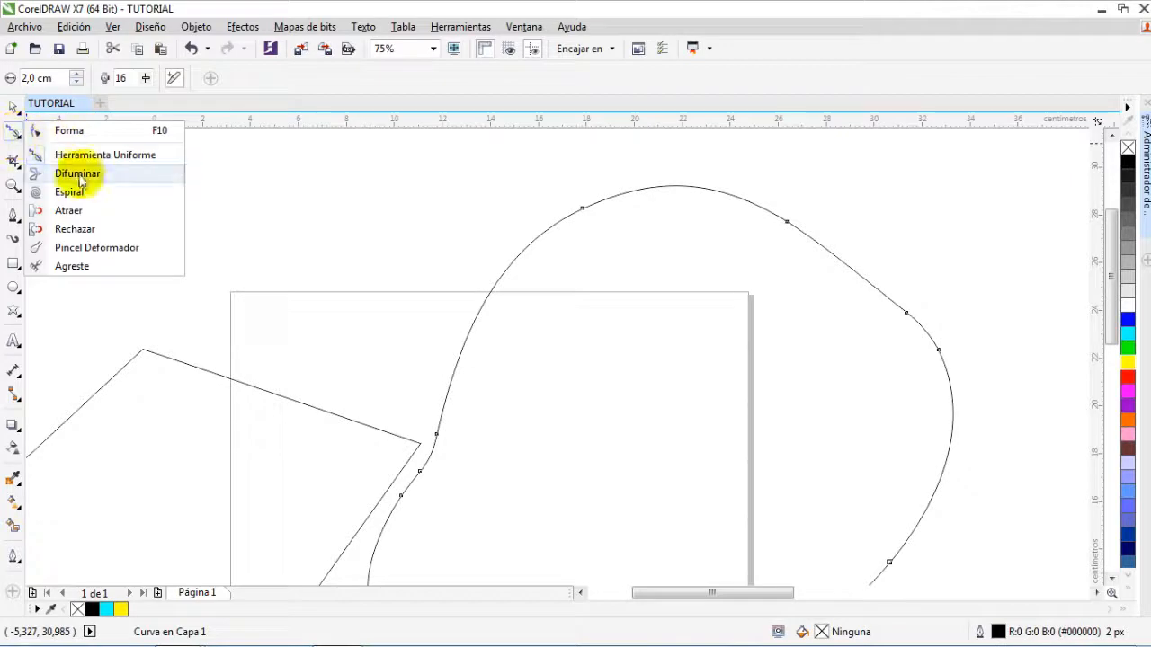
left_click(83, 172)
scroll(647, 307, "down", 3)
scroll(693, 342, "up", 2)
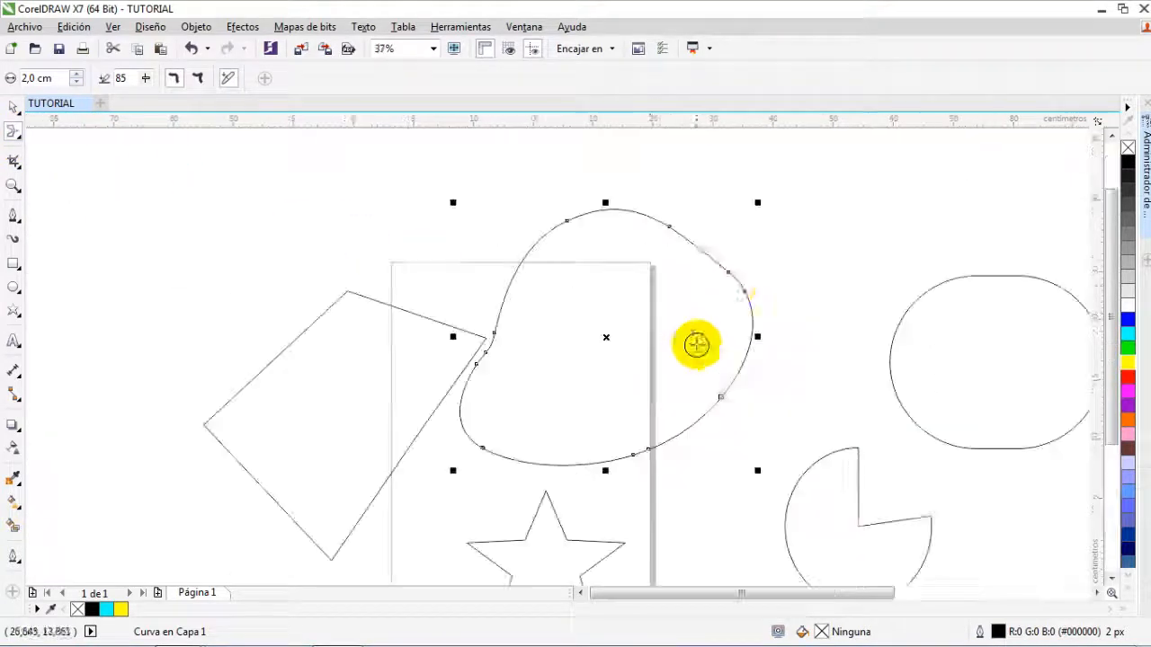
left_click_drag(714, 267, 741, 248)
scroll(773, 229, "up", 3)
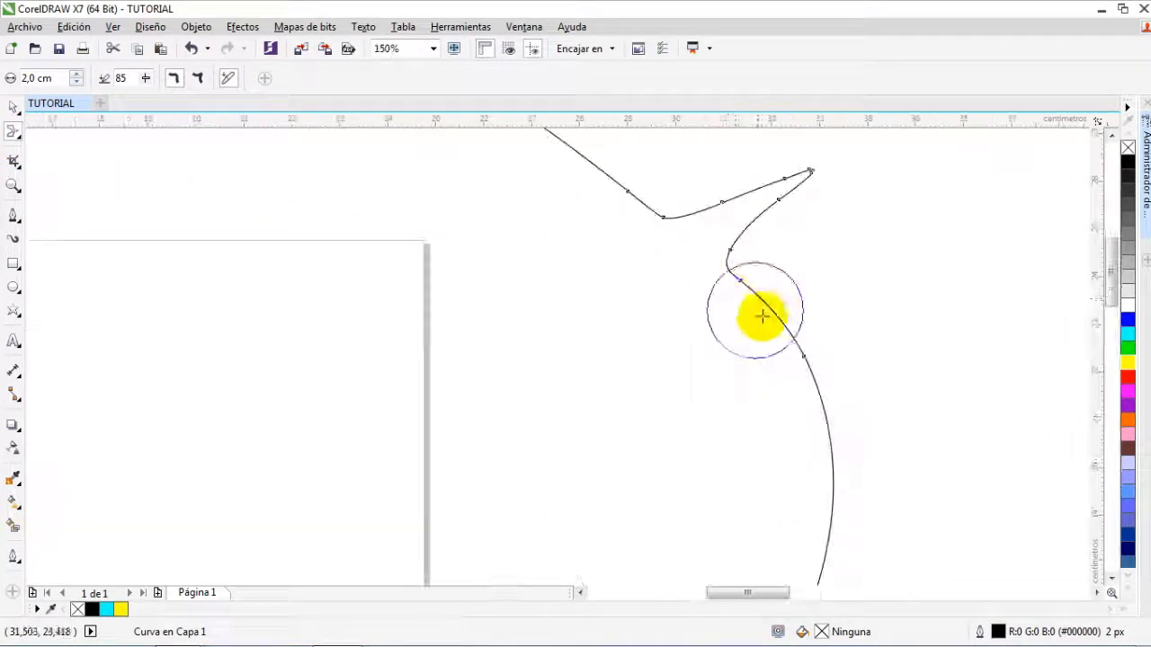
scroll(735, 299, "down", 3)
left_click_drag(739, 302, 809, 295)
scroll(719, 342, "up", 3)
left_click_drag(744, 356, 875, 365)
left_click_drag(771, 431, 869, 464)
left_click_drag(773, 490, 836, 514)
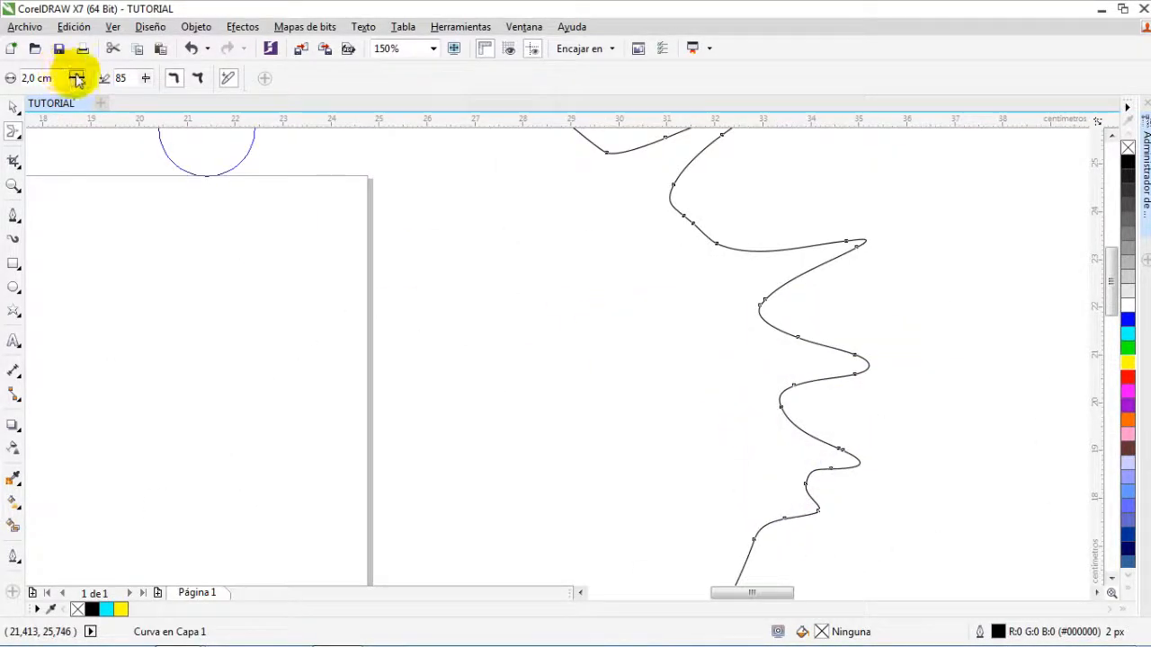
Step: Set the Smear nib to 6.0 cm and distort the closed curve's lower, left and upper edges into waves
scroll(516, 306, "down", 2)
left_click_drag(534, 368, 630, 409)
mouse_move(508, 403)
left_mouse_down()
mouse_move(551, 385)
mouse_move(593, 437)
mouse_move(490, 419)
mouse_move(499, 472)
mouse_move(479, 501)
mouse_move(438, 502)
mouse_move(413, 464)
left_mouse_up()
left_click_drag(444, 511, 447, 439)
left_click_drag(406, 482, 405, 419)
left_click_drag(334, 468, 331, 446)
left_click_drag(291, 477, 346, 394)
left_click_drag(269, 444, 365, 385)
mouse_move(437, 220)
left_mouse_down()
mouse_move(445, 249)
mouse_move(512, 249)
mouse_move(531, 275)
left_mouse_up()
Step: Twirl two counterclockwise spirals into the closed curve's upper-left edge and a clockwise one into its top edge, using a 6.0 cm nib
left_click(20, 133)
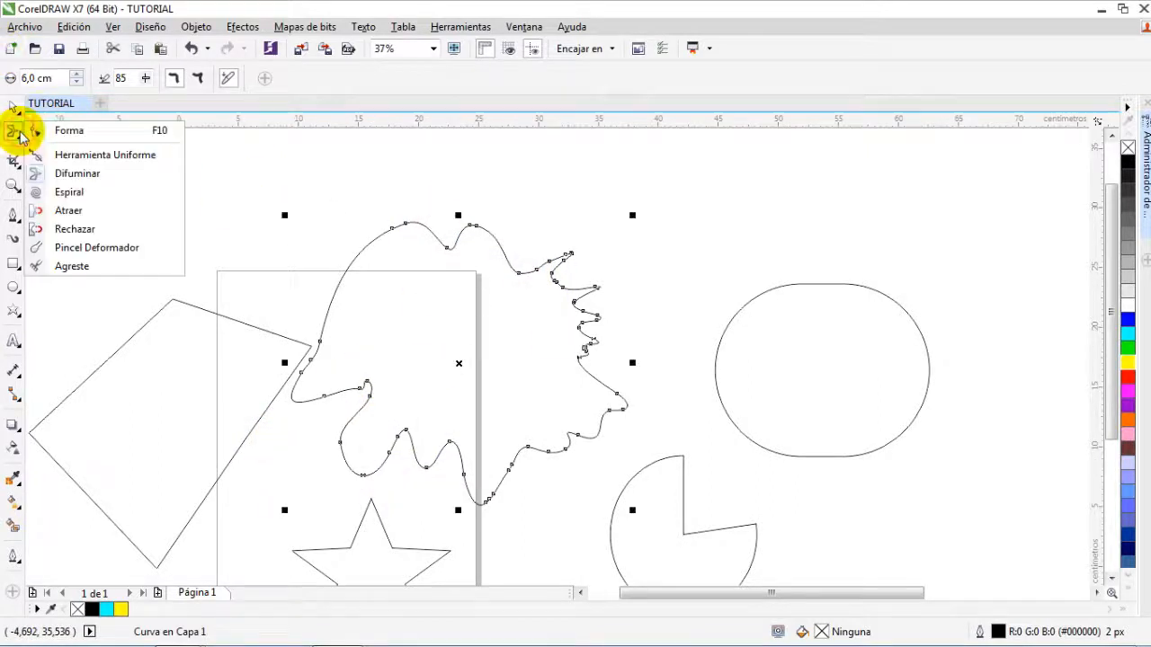
left_click(70, 210)
scroll(440, 244, "up", 2)
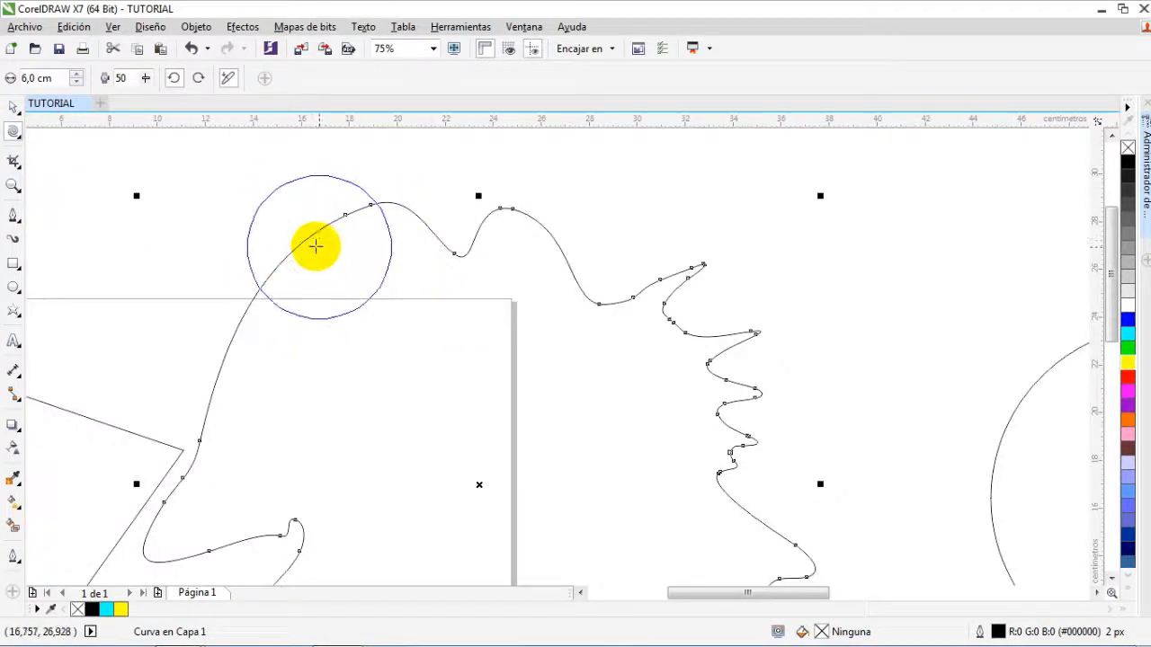
left_click_drag(301, 244, 301, 244)
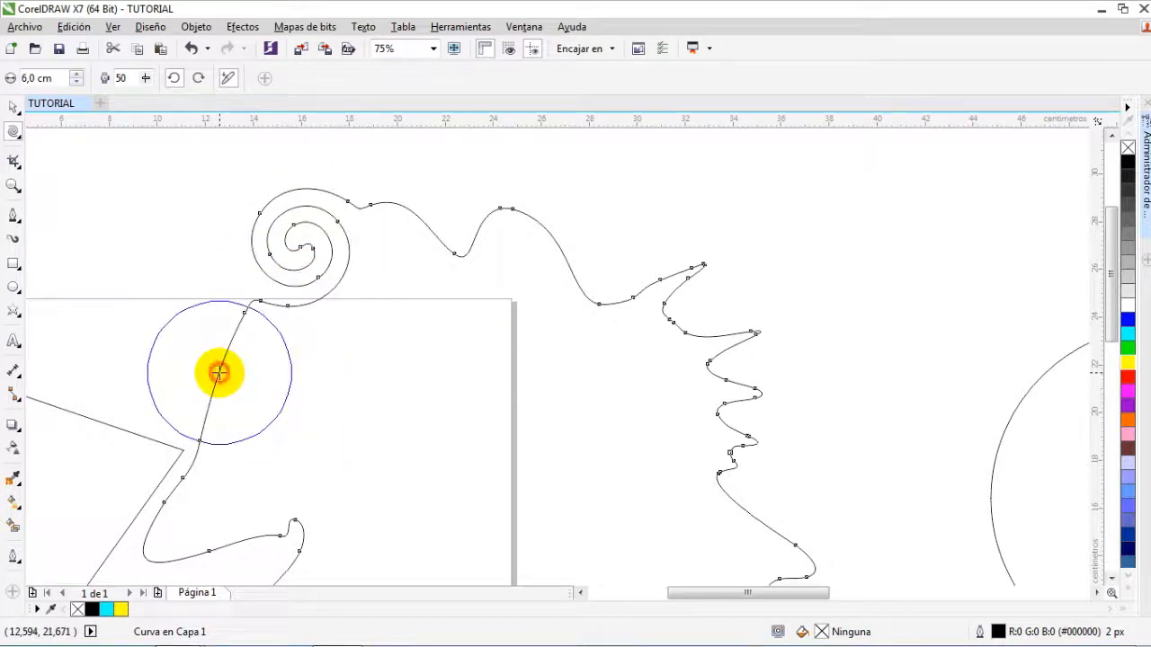
left_click_drag(219, 371, 220, 373)
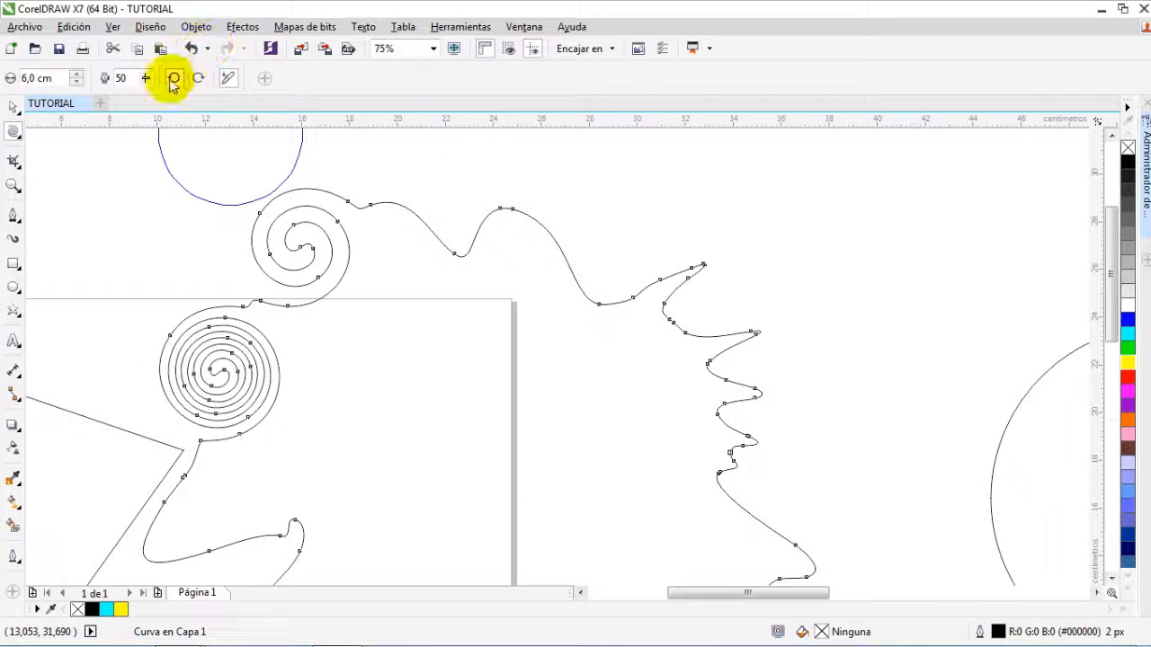
left_click(199, 79)
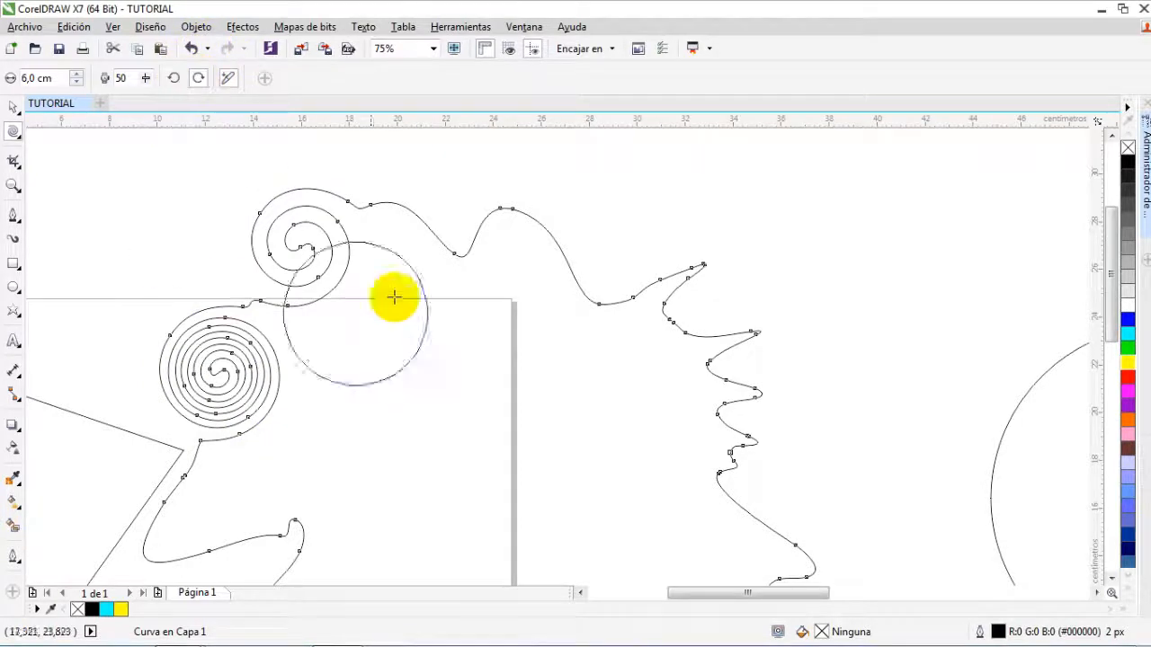
left_click_drag(519, 236, 519, 236)
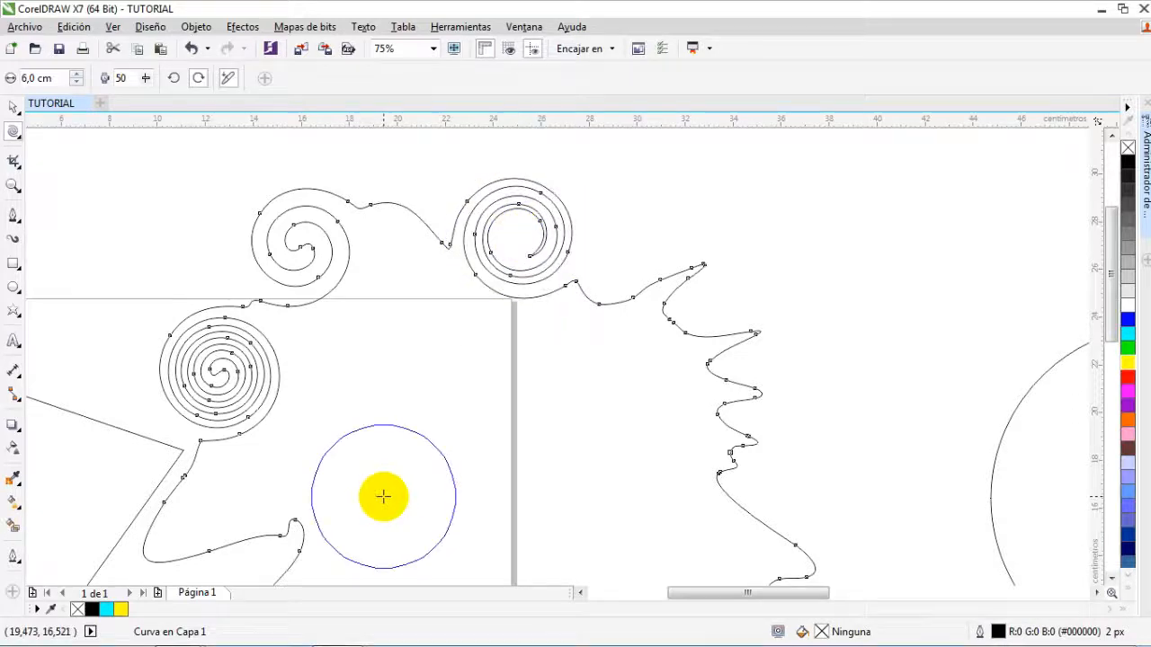
Step: Pull the spikes on the closed curve's right side together with the Attract tool at a 6.0 cm nib
left_click(14, 133)
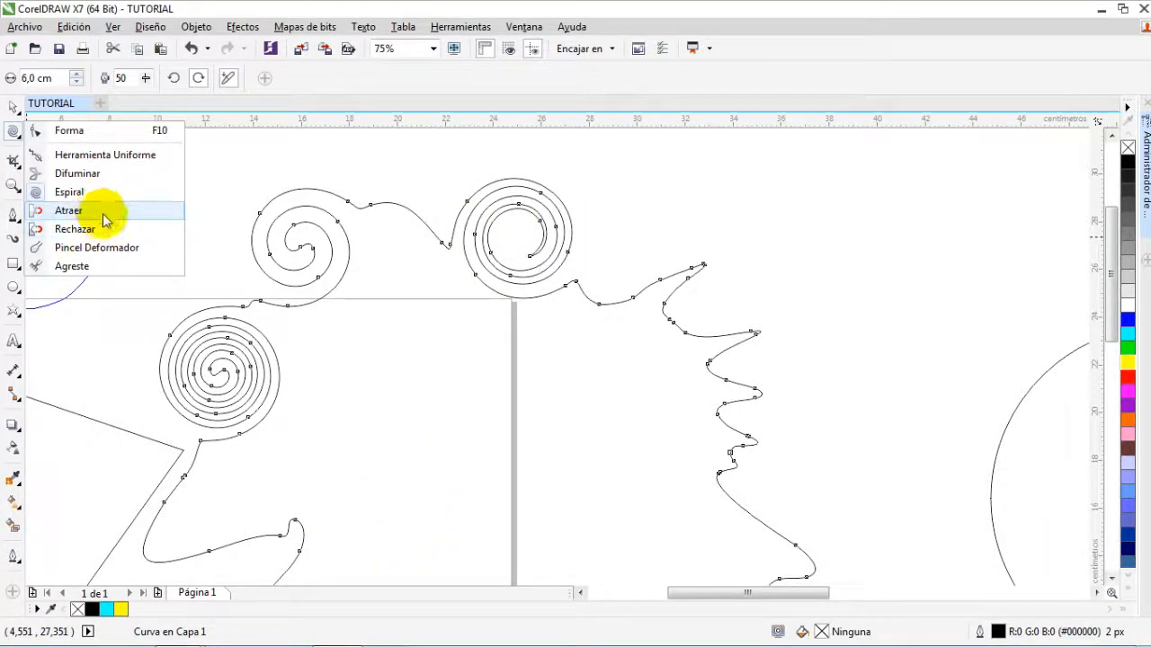
left_click(102, 214)
mouse_move(758, 442)
left_mouse_down()
mouse_move(802, 429)
mouse_move(835, 396)
mouse_move(827, 413)
mouse_move(797, 369)
mouse_move(792, 317)
mouse_move(740, 243)
mouse_move(783, 278)
mouse_move(818, 245)
mouse_move(681, 312)
mouse_move(698, 314)
mouse_move(698, 256)
mouse_move(748, 287)
mouse_move(768, 319)
mouse_move(807, 527)
mouse_move(805, 342)
left_mouse_up()
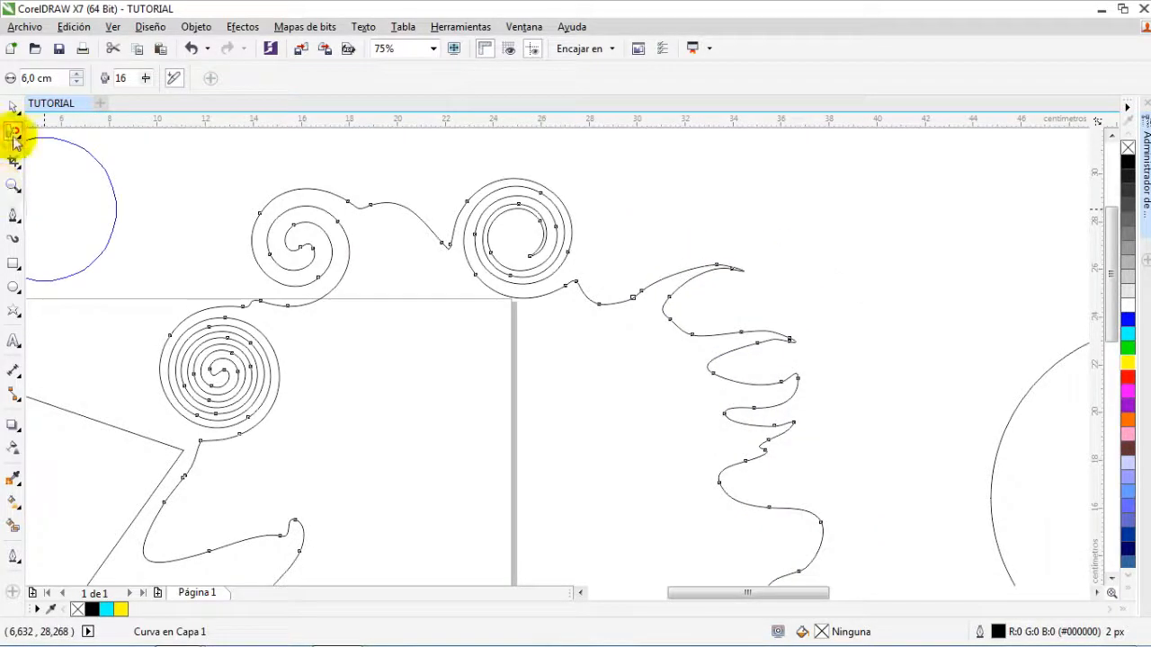
Step: Push the spikes on the closed curve's right side apart with the Repel tool
left_click(13, 145)
left_click(76, 228)
mouse_move(862, 335)
left_mouse_down()
mouse_move(783, 334)
mouse_move(809, 274)
mouse_move(707, 275)
mouse_move(845, 254)
mouse_move(765, 275)
mouse_move(745, 329)
left_mouse_up()
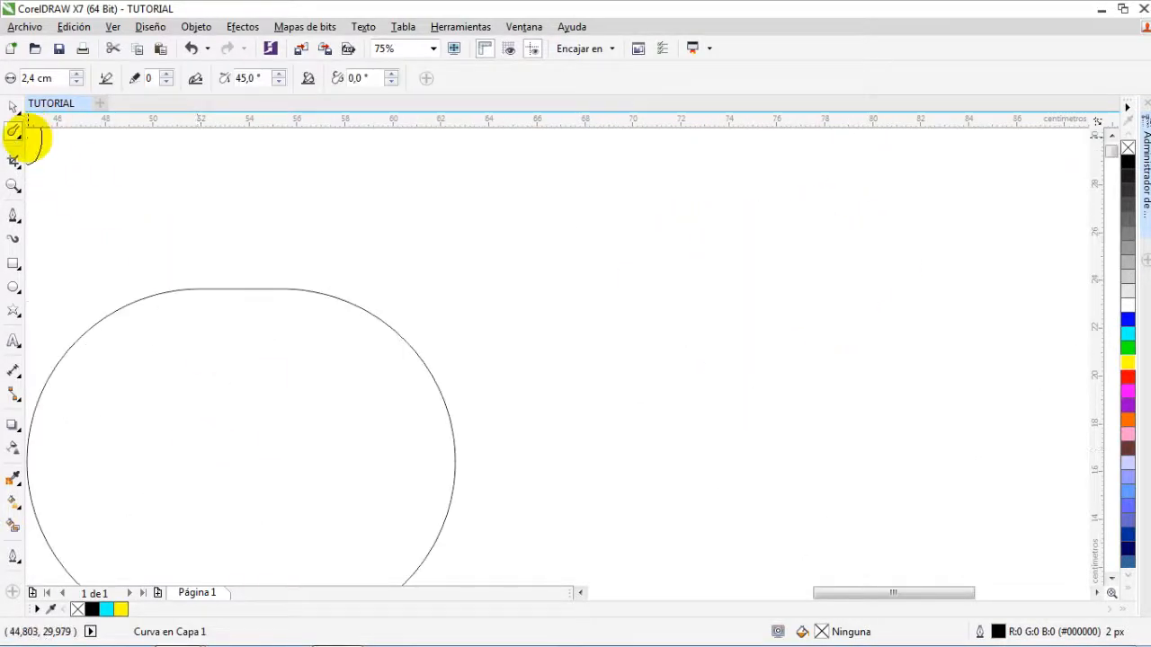
Step: Smudge the rounded rectangle's upper, right and lower-right edges outward with the Smudge Brush, starting at a 2.4 cm nib
left_click(11, 139)
left_click(81, 192)
left_click(416, 421)
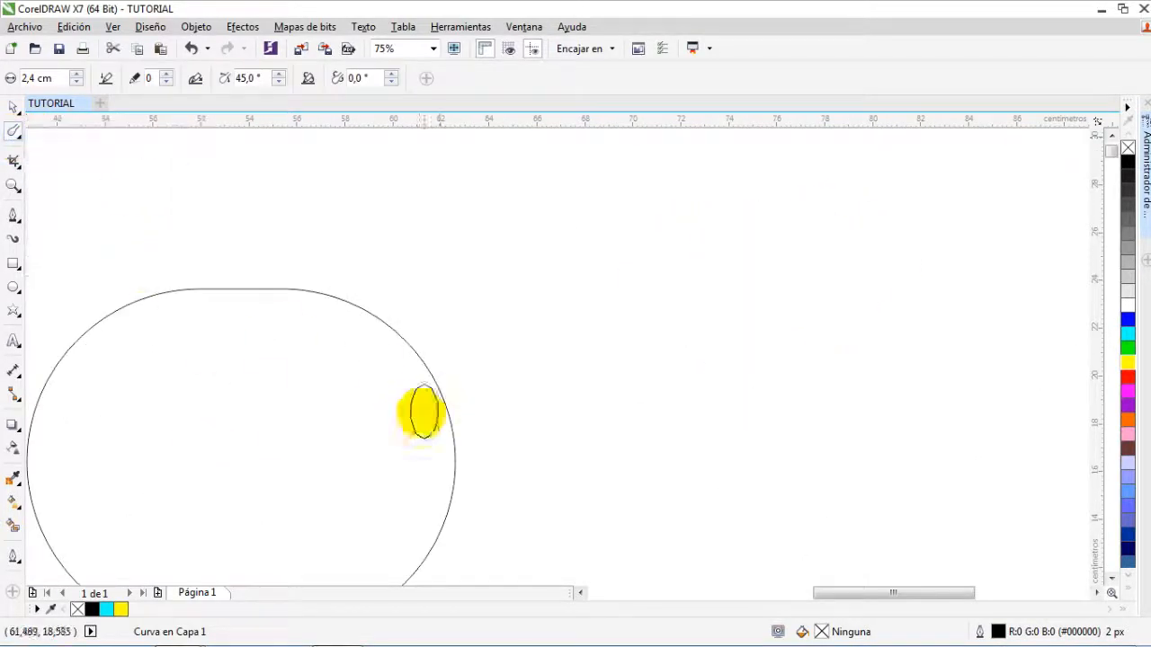
mouse_move(419, 428)
left_mouse_down()
mouse_move(467, 424)
mouse_move(580, 375)
left_mouse_up()
left_click_drag(372, 318, 431, 252)
mouse_move(390, 385)
left_mouse_down()
mouse_move(489, 347)
mouse_move(511, 303)
left_mouse_up()
left_click_drag(406, 516, 589, 536)
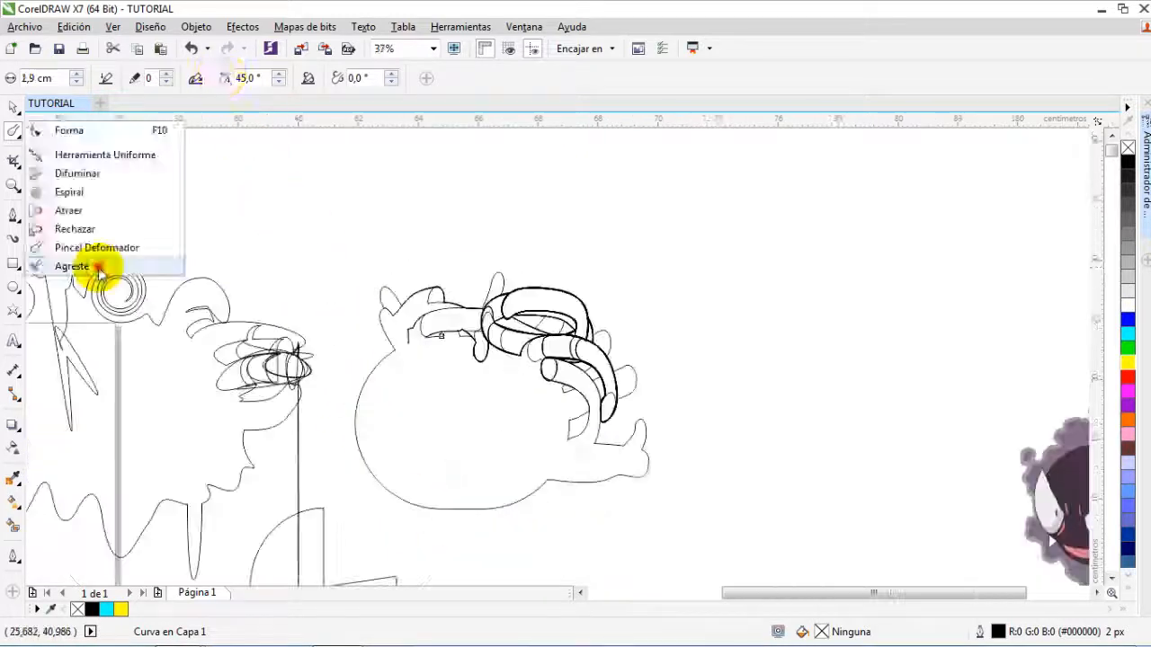
Step: Roughen the rounded rectangle's lower edge and the pie shape's arc into jagged outlines with the Roughen brush at a 1.4 cm nib
left_click(114, 268)
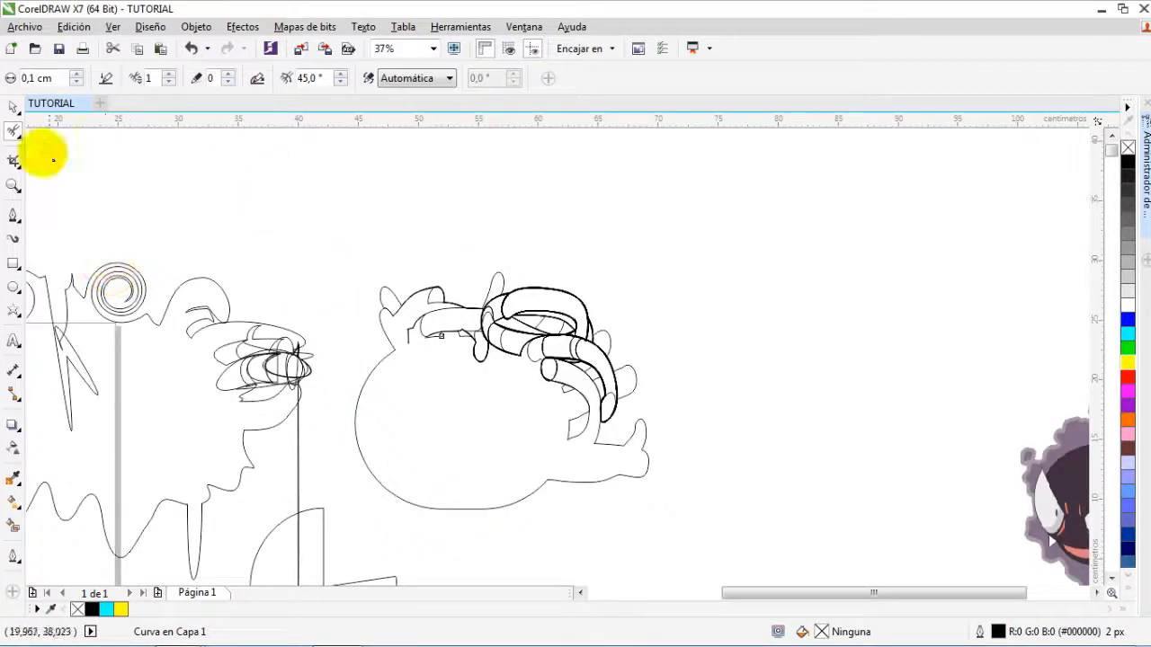
left_click(15, 131)
left_click(80, 263)
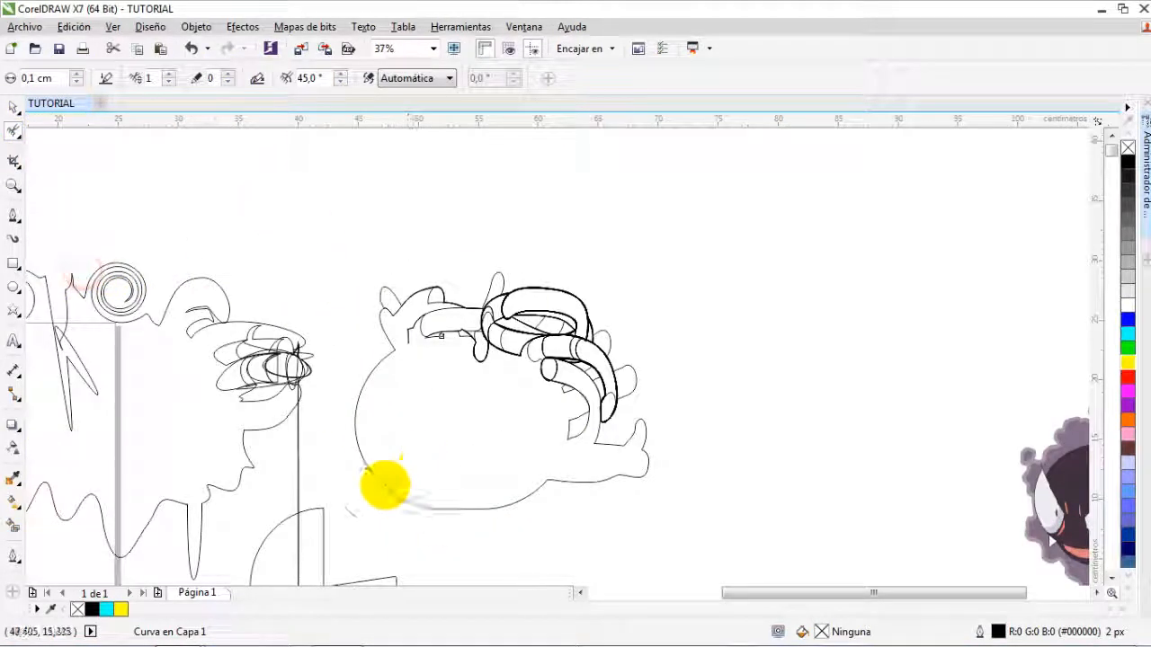
scroll(414, 478, "up", 2)
mouse_move(345, 392)
left_mouse_down()
mouse_move(494, 530)
mouse_move(439, 535)
mouse_move(608, 544)
mouse_move(386, 458)
left_mouse_up()
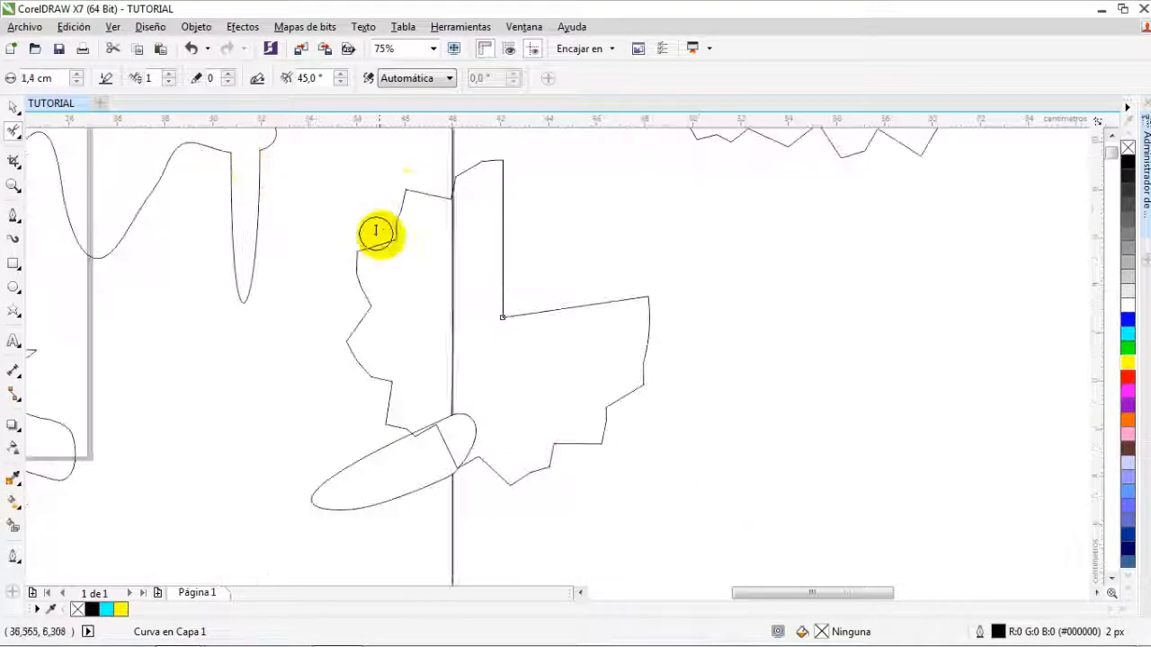
mouse_move(376, 232)
left_mouse_down()
mouse_move(357, 324)
mouse_move(396, 231)
mouse_move(372, 378)
mouse_move(356, 276)
mouse_move(548, 473)
mouse_move(496, 480)
mouse_move(663, 333)
mouse_move(531, 460)
mouse_move(516, 451)
left_mouse_up()
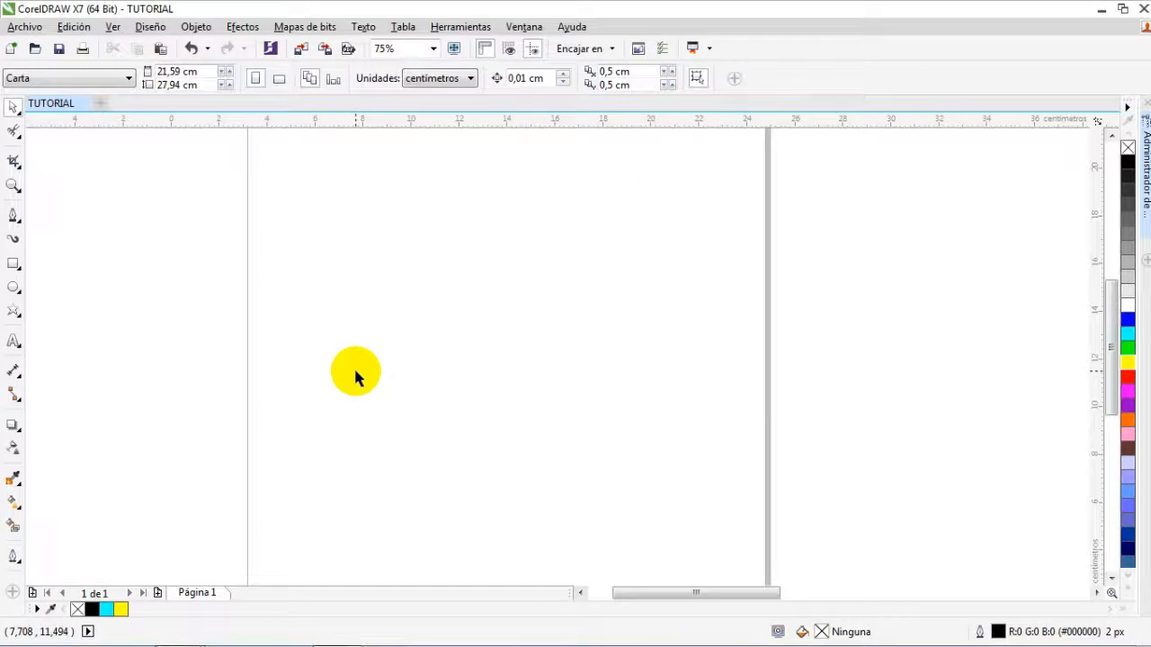